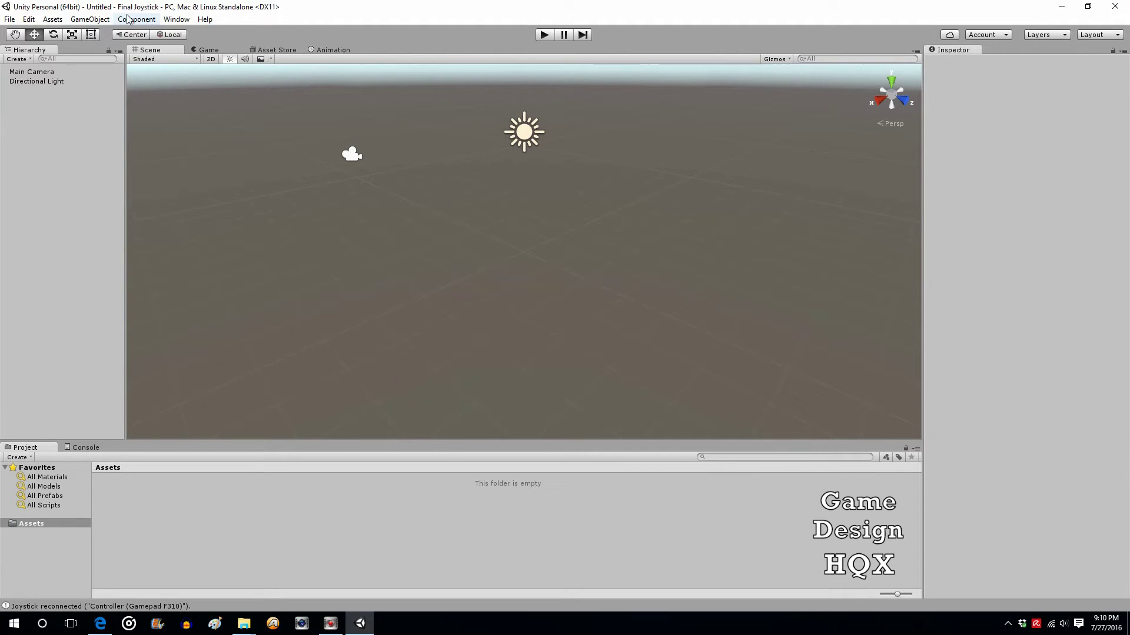
# Open Edit > Project Settings > Input and expand Axes, then the Horizontal and Vertical entries
pyautogui.click(29, 20)
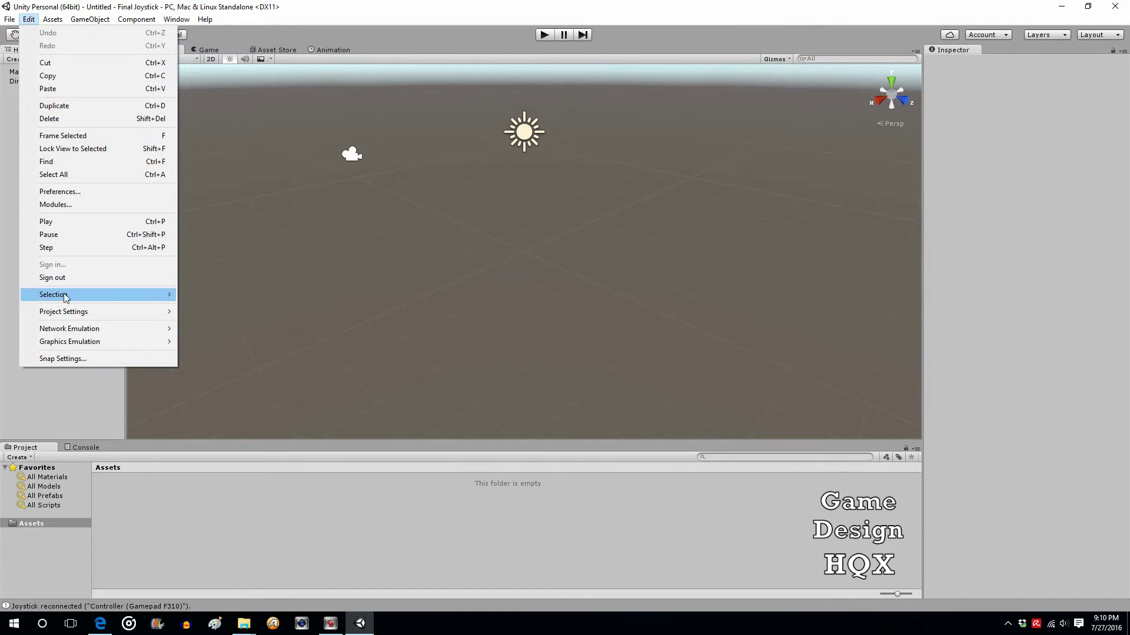
pyautogui.moveTo(73, 314)
pyautogui.click(199, 312)
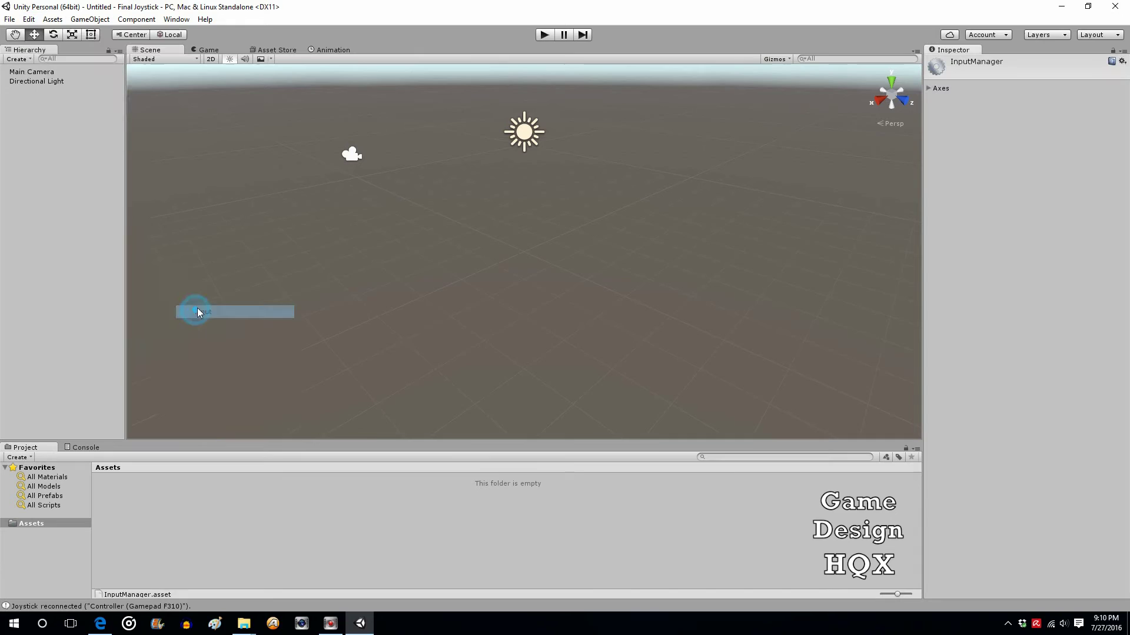
pyautogui.click(931, 88)
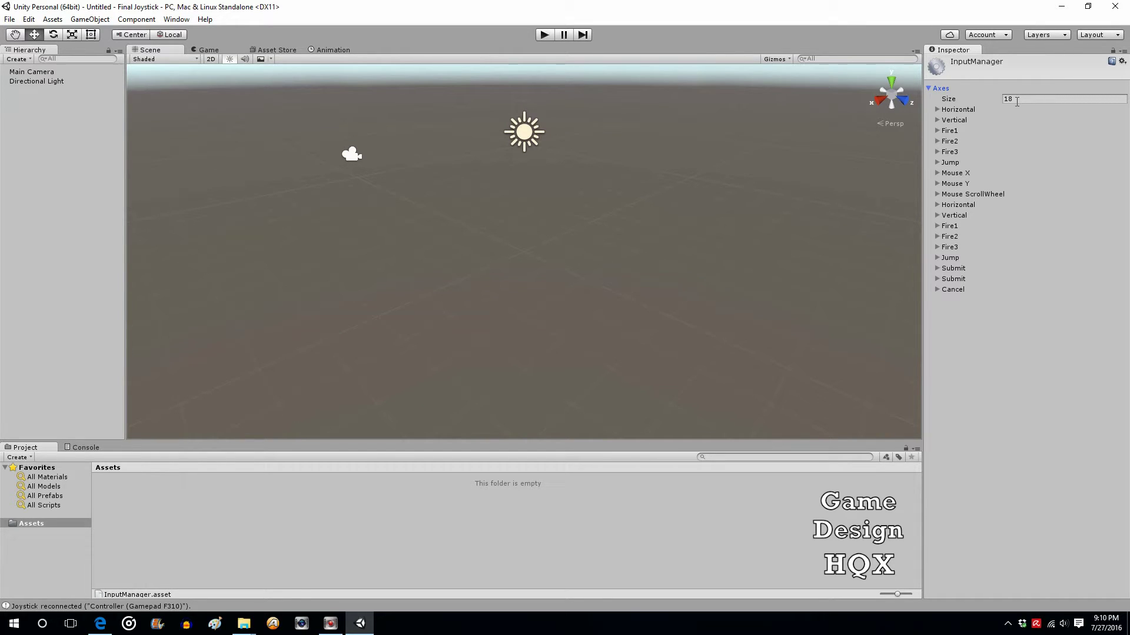
pyautogui.click(937, 110)
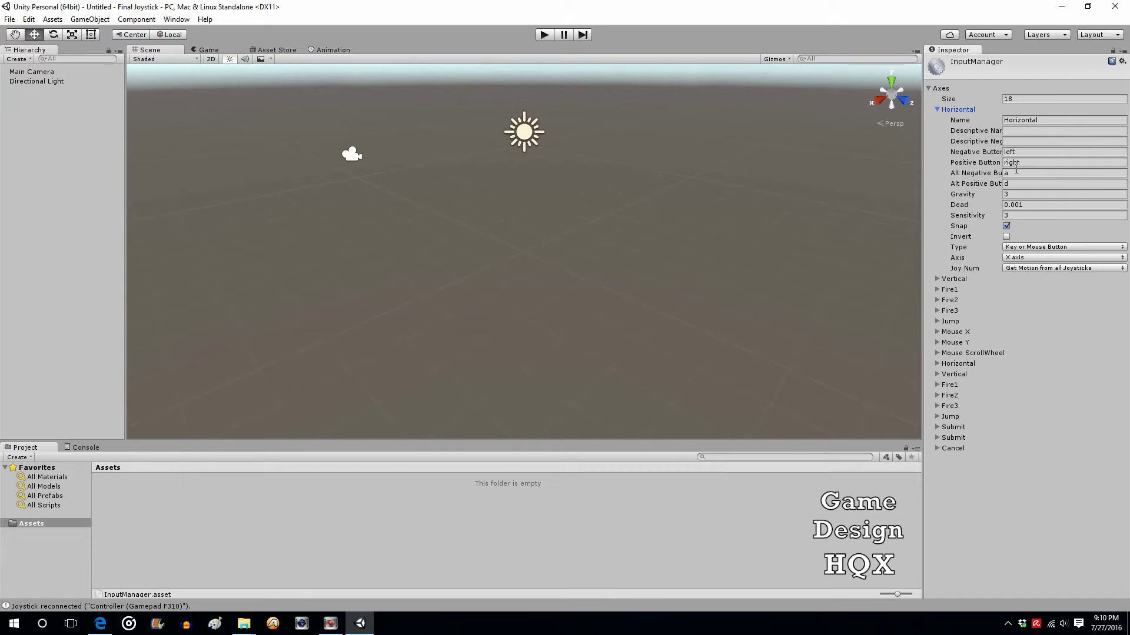
pyautogui.click(953, 279)
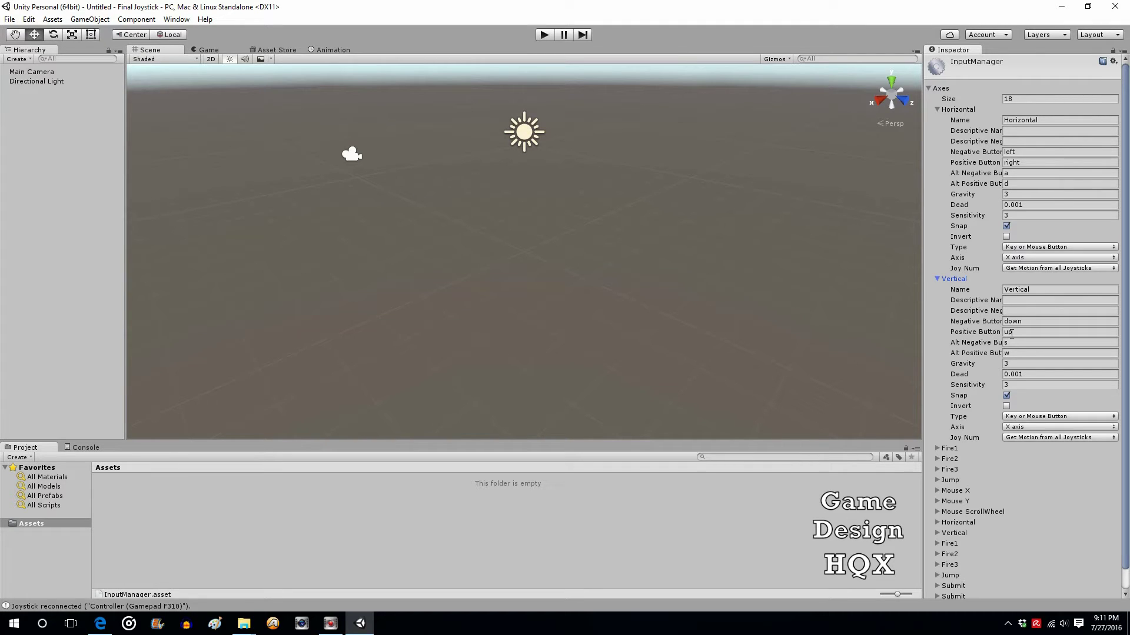
# Scroll the axes list and expand the second, joystick-type Horizontal axis entry
pyautogui.scroll(-1, 1007, 330)
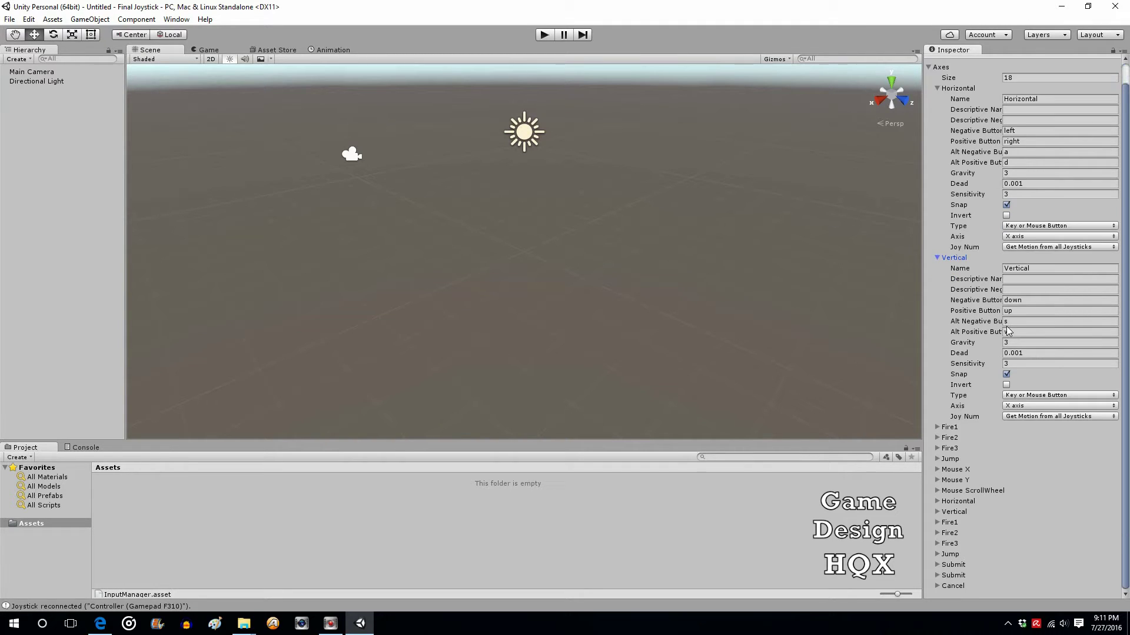
pyautogui.click(938, 502)
pyautogui.scroll(-5, 1001, 501)
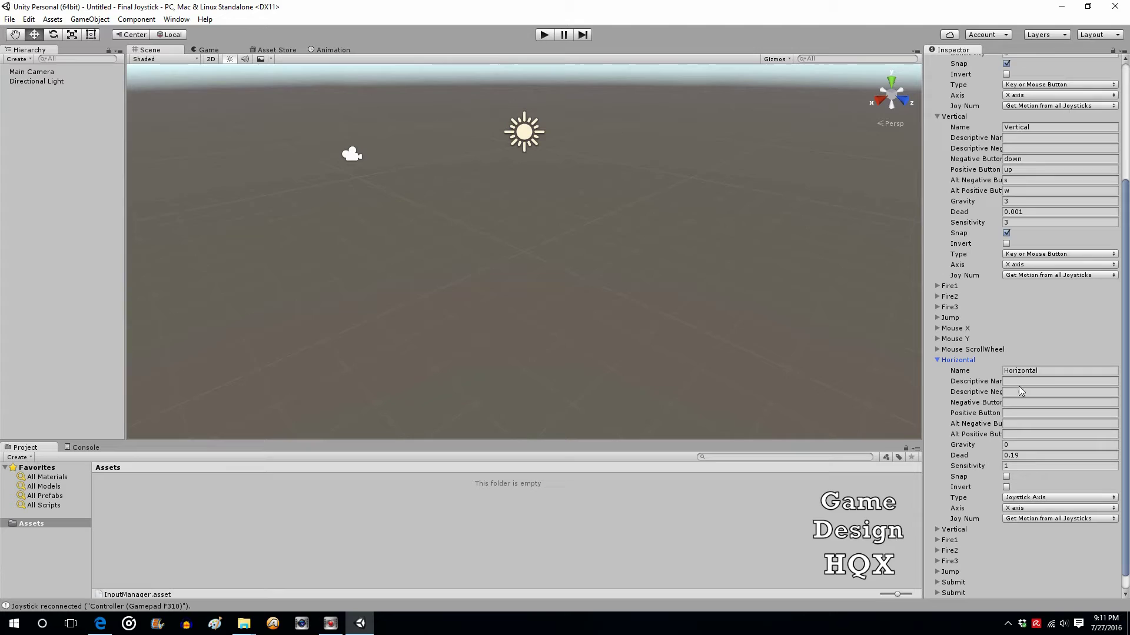
pyautogui.scroll(-1, 1020, 388)
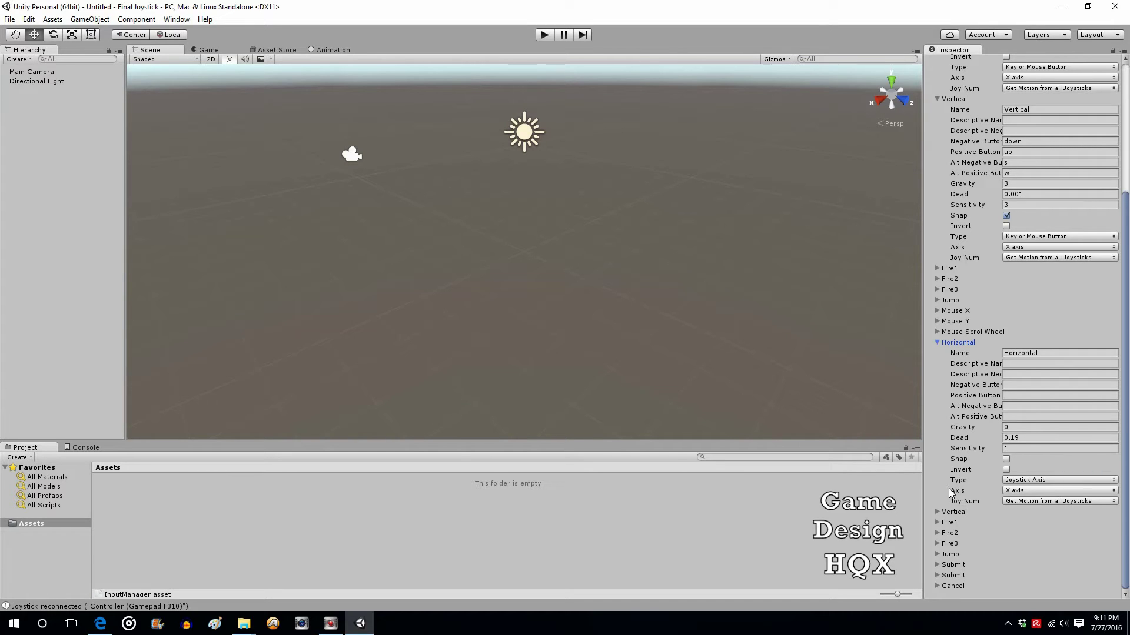
pyautogui.scroll(3, 1000, 397)
pyautogui.scroll(2, 1001, 398)
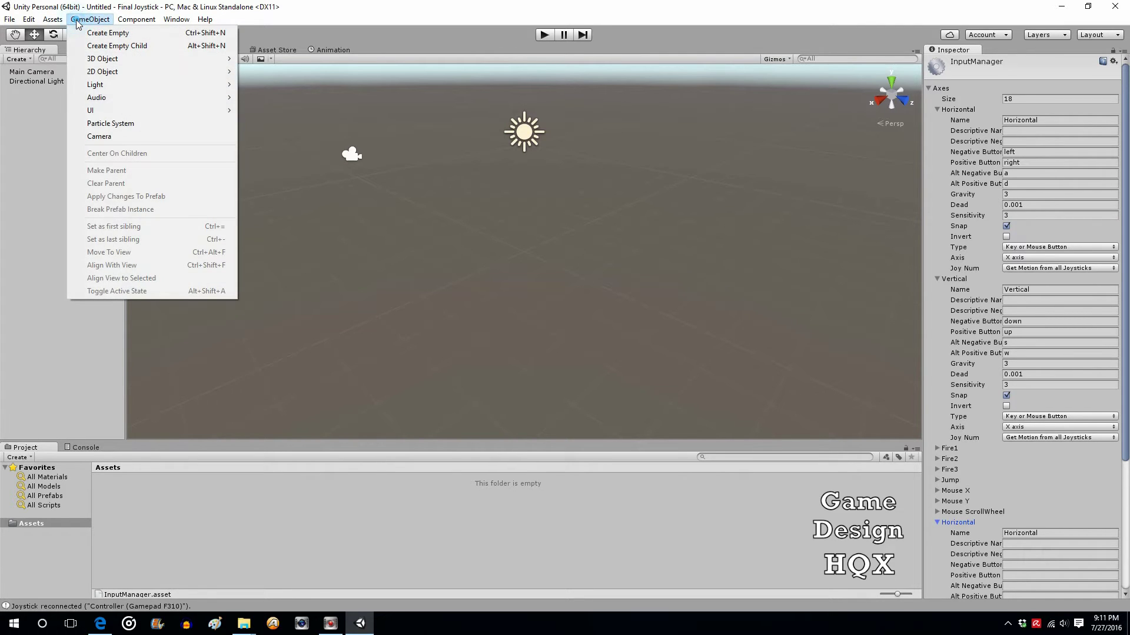
# Create an empty GameObject and add a Mesh > Text Mesh component to it
pyautogui.click(108, 33)
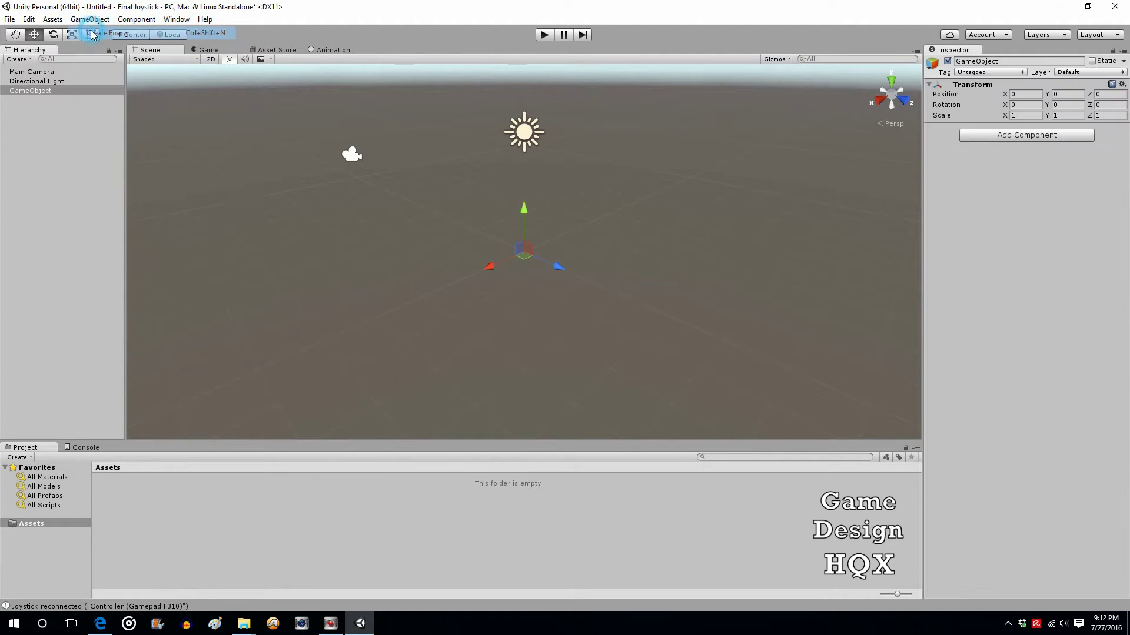
pyautogui.click(961, 136)
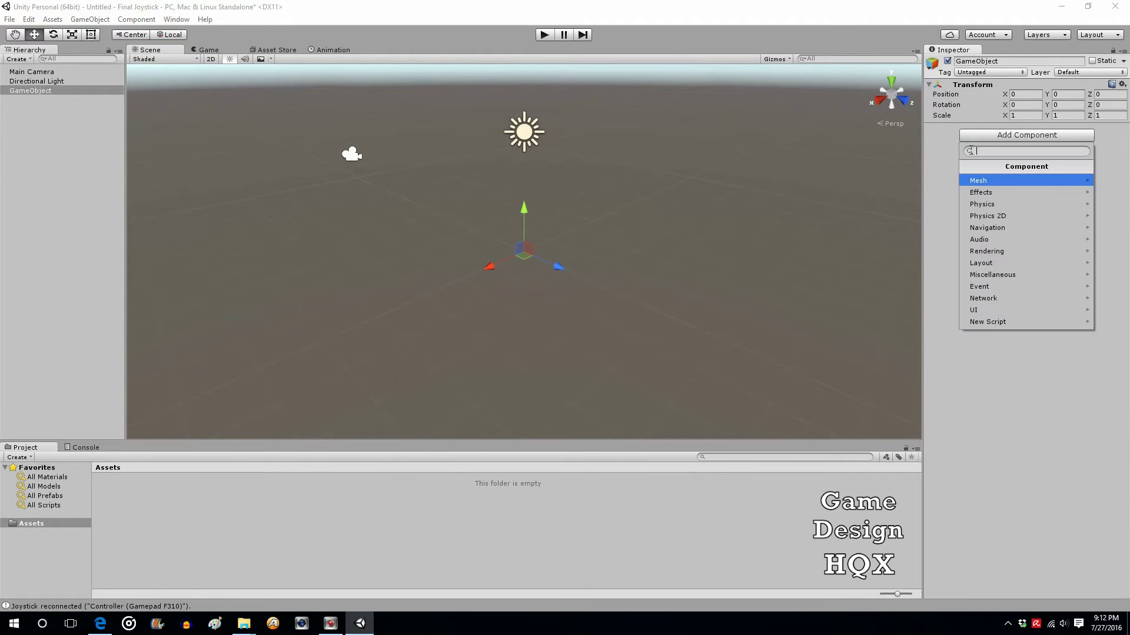
pyautogui.click(977, 186)
pyautogui.click(985, 192)
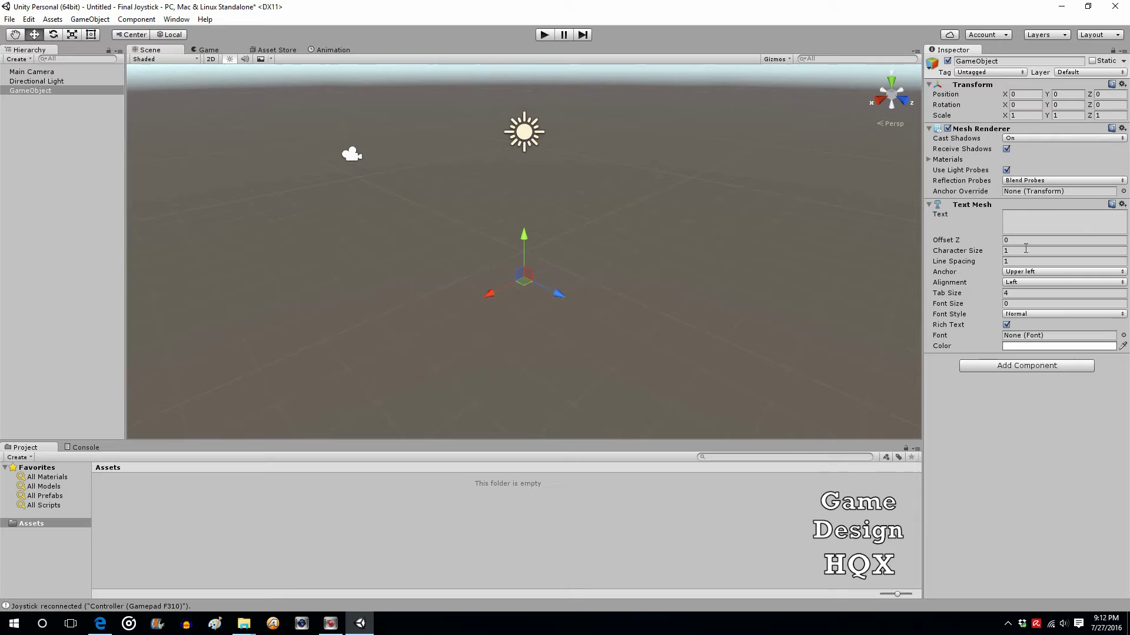
# Set the Text Mesh to 'test', character size 0.15, font size 60, Arial, and raise it to Y 3.22
pyautogui.click(1031, 224)
pyautogui.write('test')
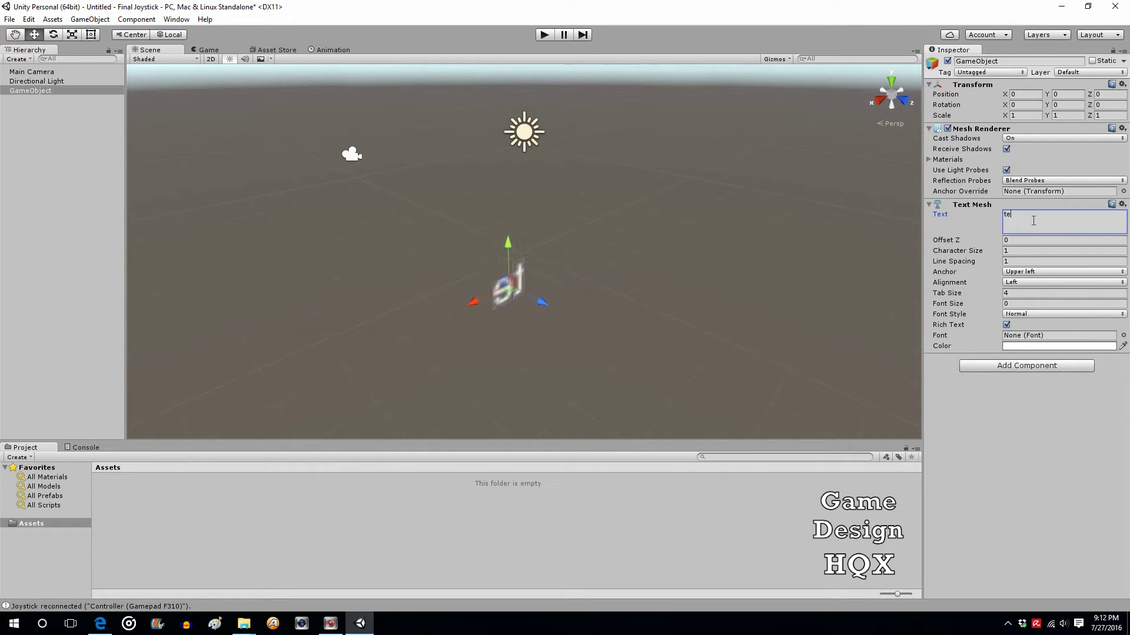
pyautogui.click(1015, 253)
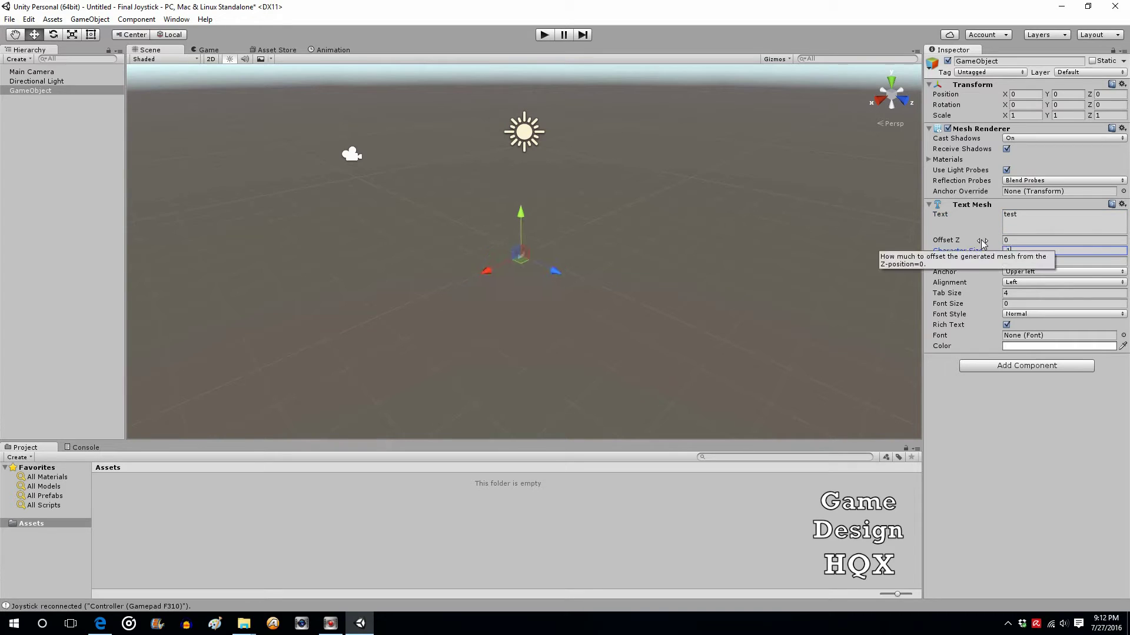
pyautogui.write('.15')
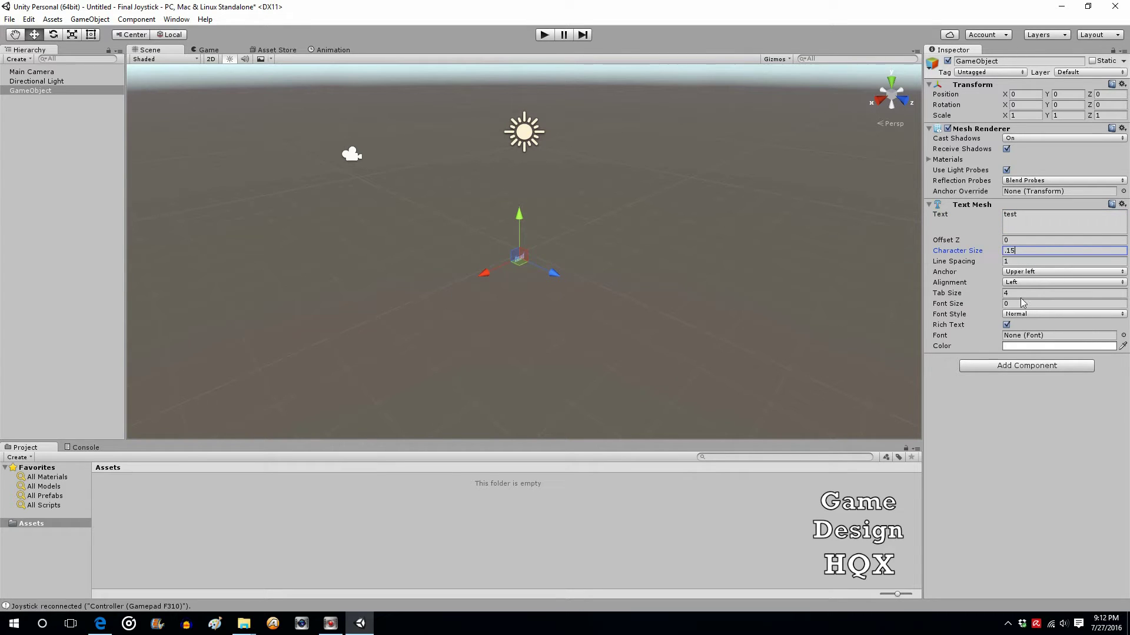
pyautogui.click(984, 305)
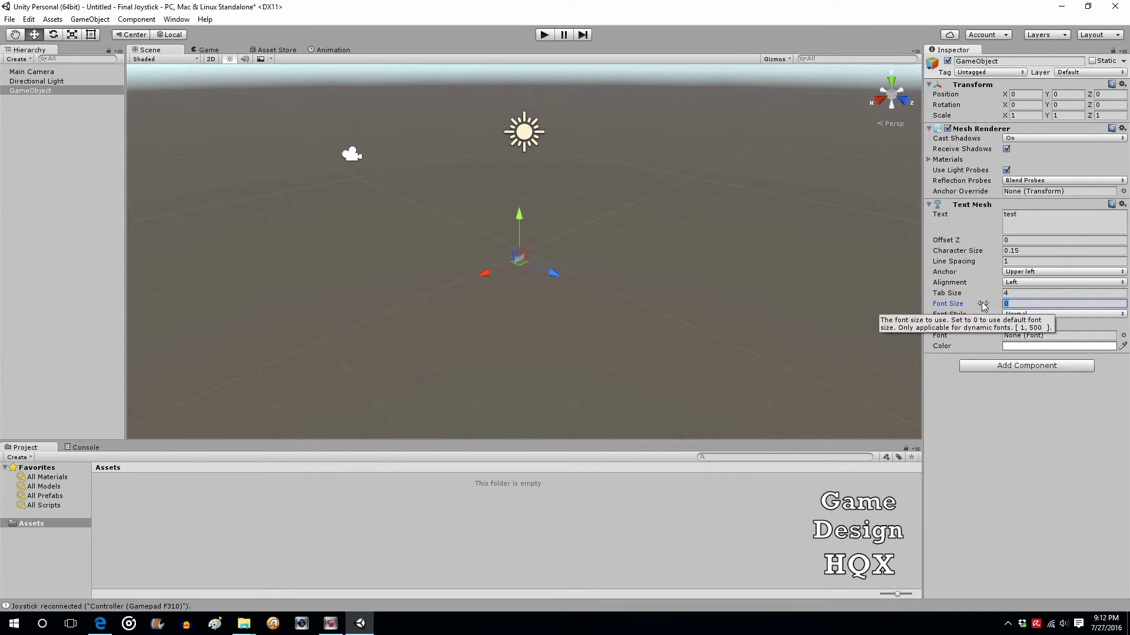
pyautogui.write('60')
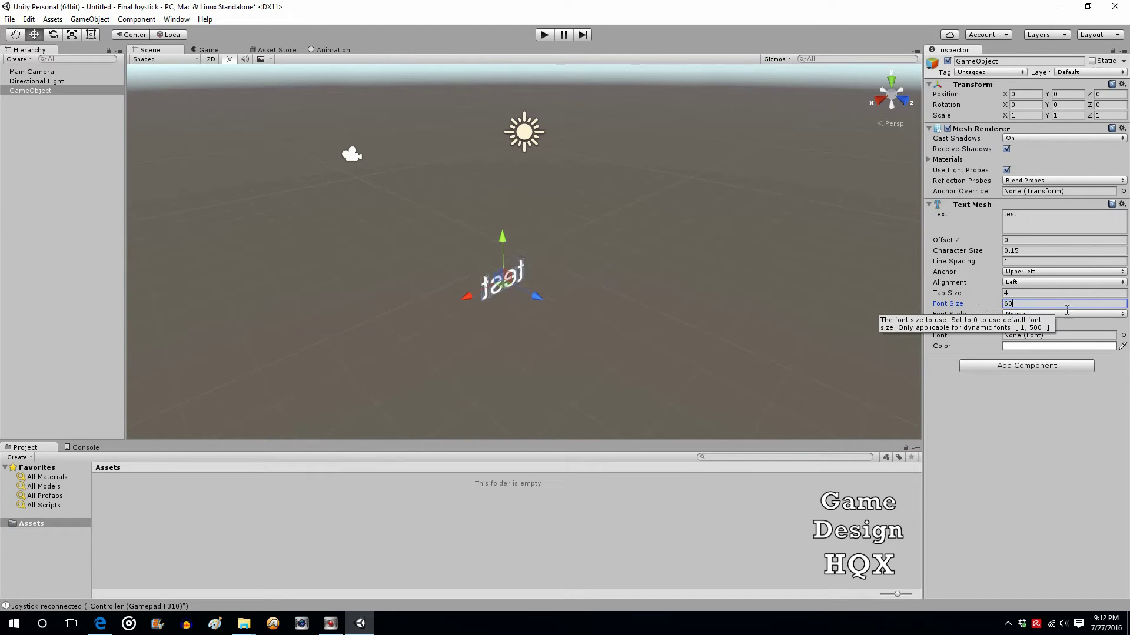
pyautogui.click(1123, 335)
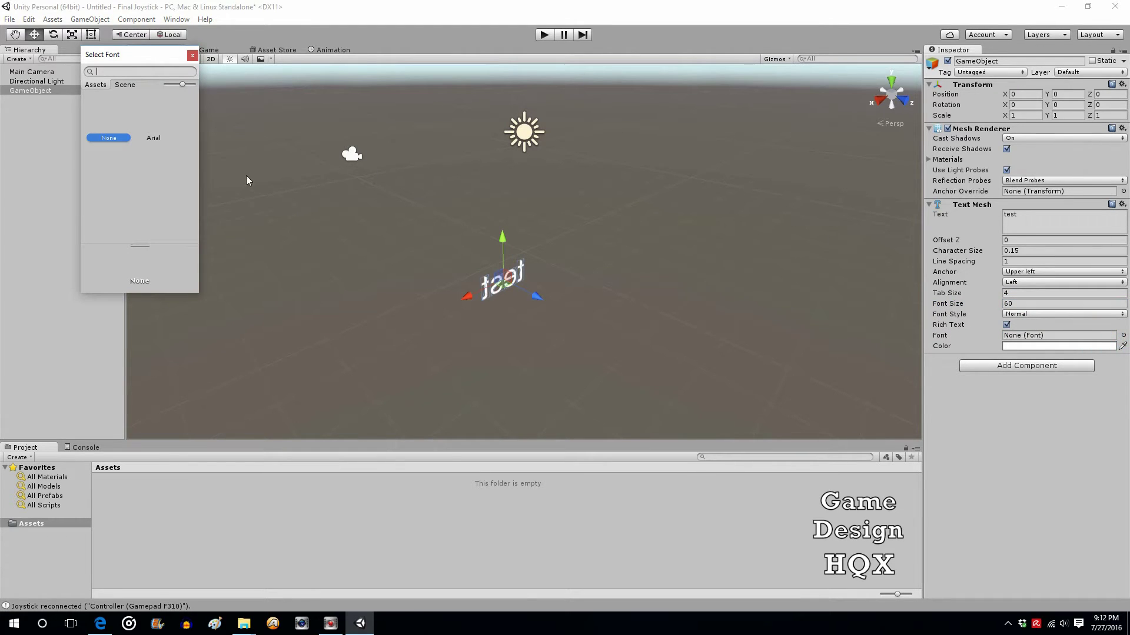
pyautogui.doubleClick(162, 125)
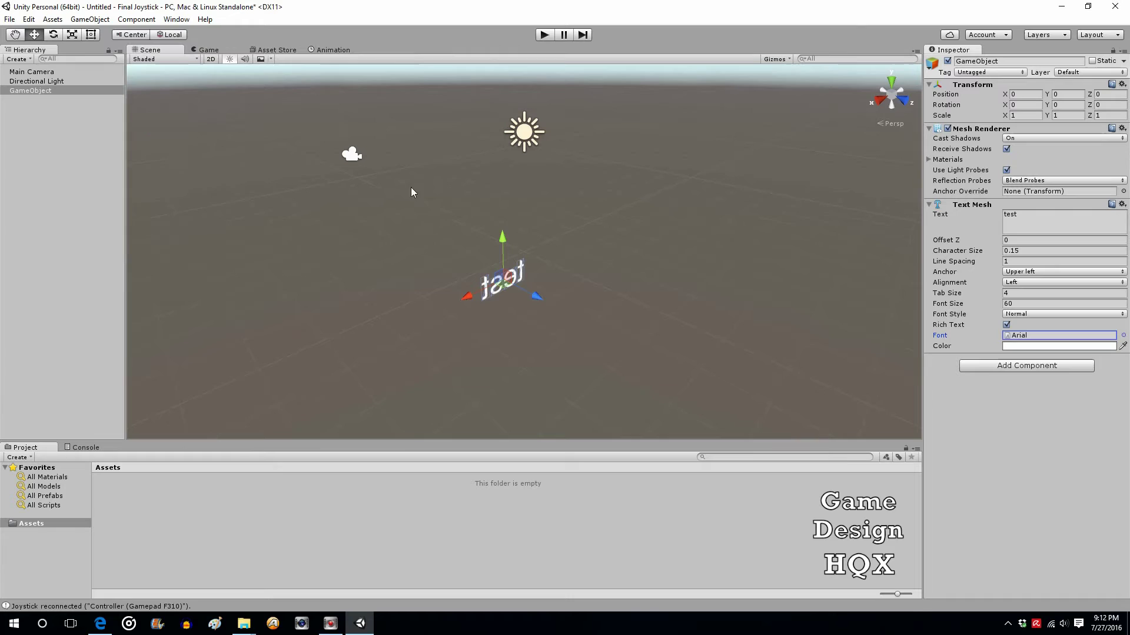
pyautogui.moveTo(499, 239); pyautogui.dragTo(483, 136)
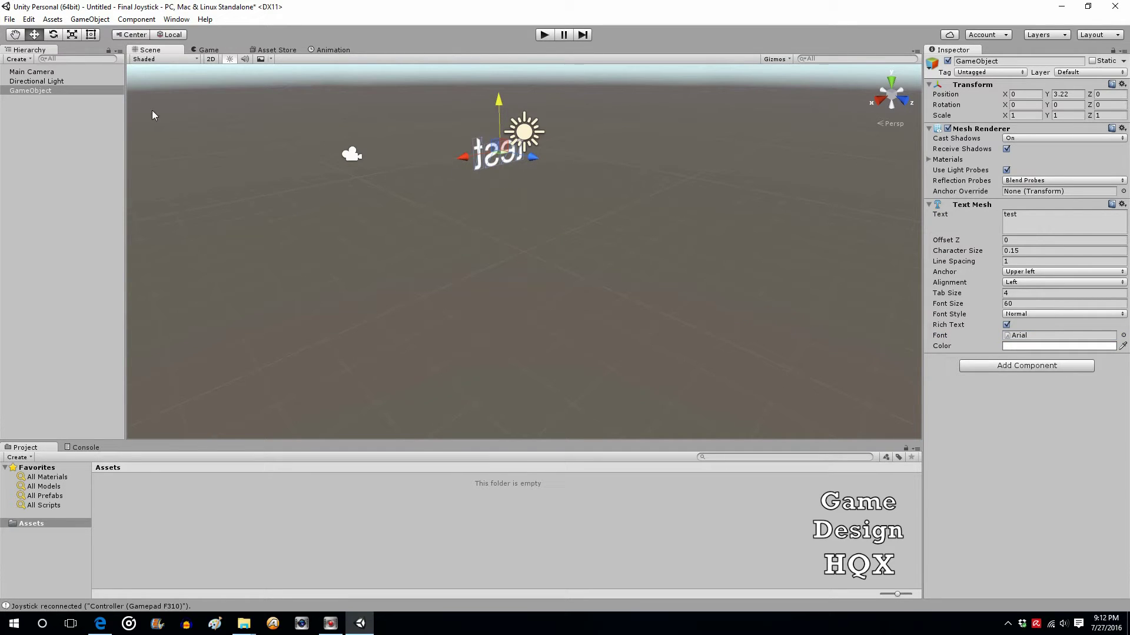
# Check the Main Camera view and move the text to X 0.37, Y 3.95
pyautogui.click(34, 73)
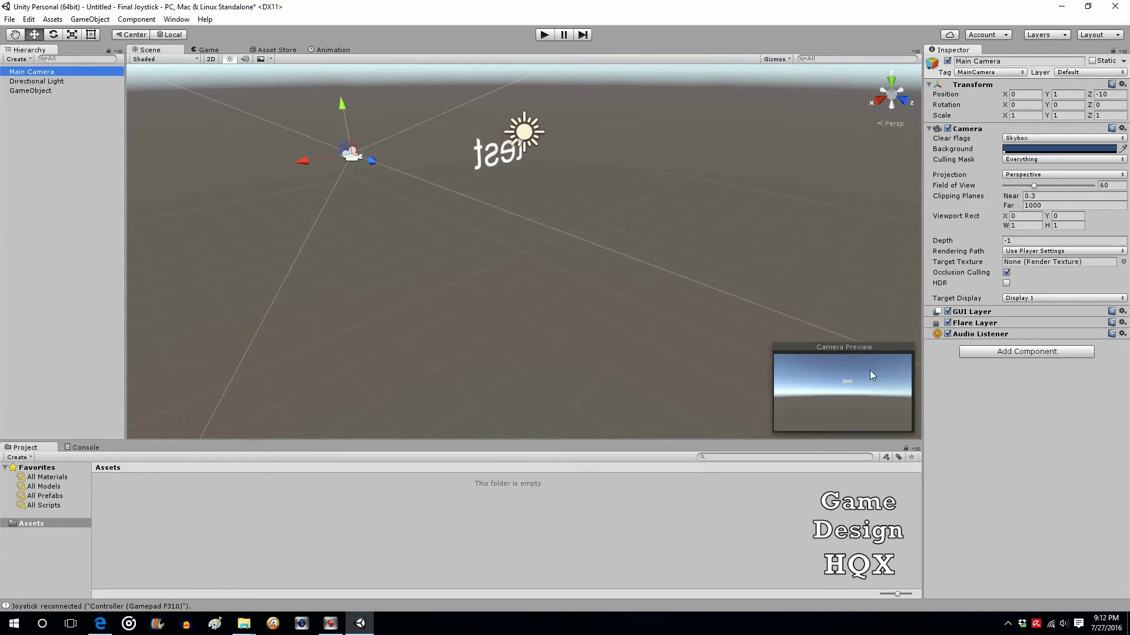
pyautogui.click(21, 91)
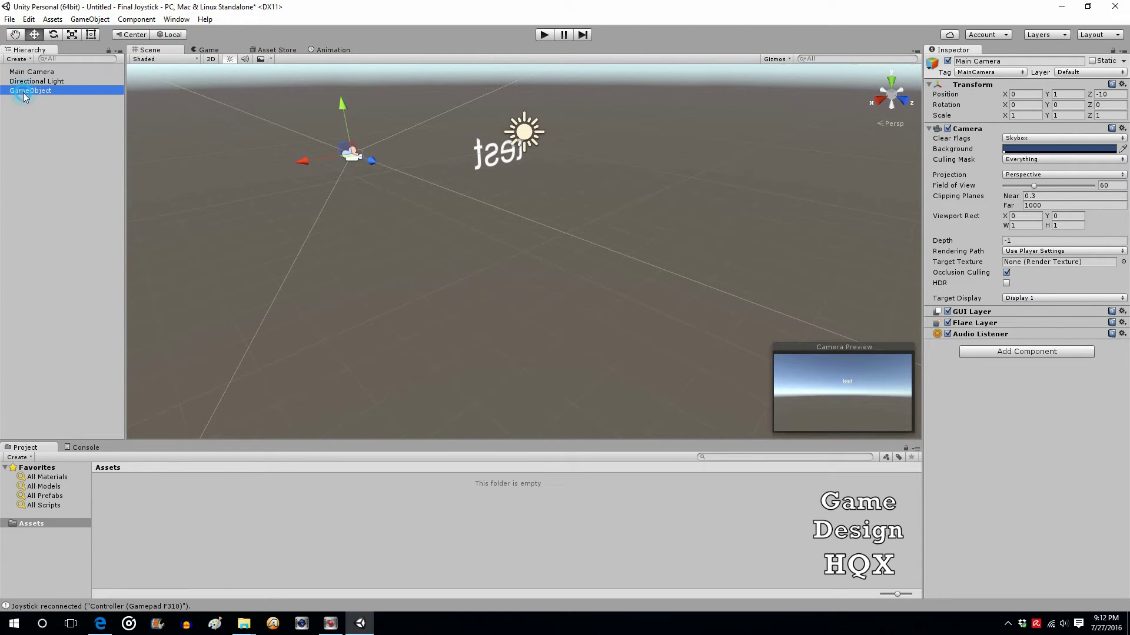
pyautogui.moveTo(473, 154); pyautogui.dragTo(482, 73)
pyautogui.click(480, 107)
pyautogui.click(478, 151)
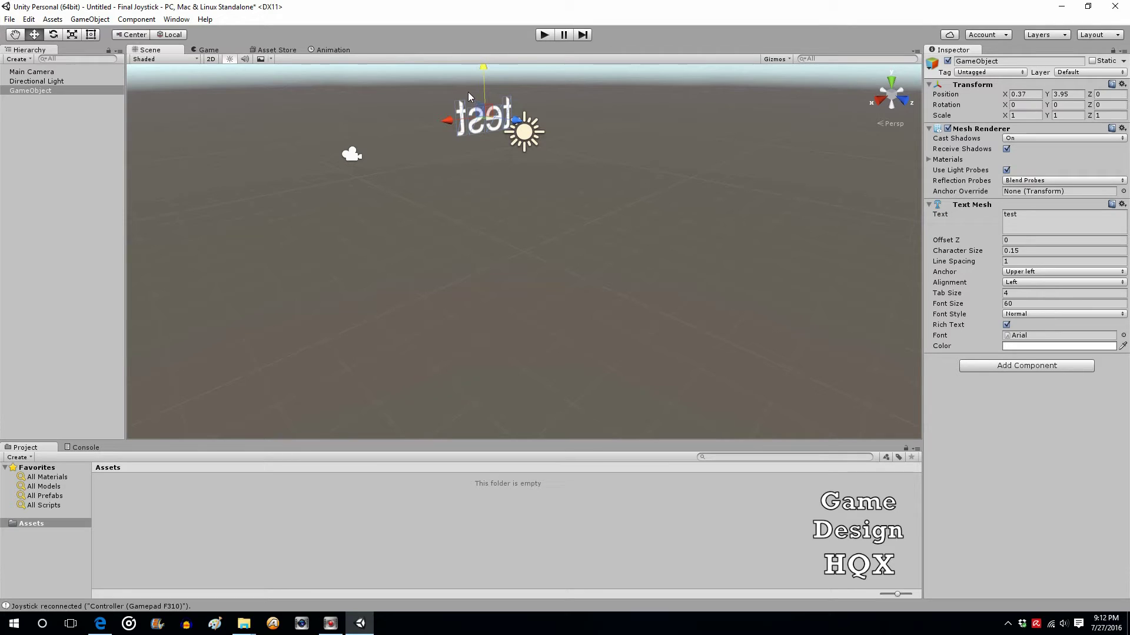
# Rename the text object from GameObject to LRLStick in the Hierarchy
pyautogui.click(73, 92)
pyautogui.click(73, 91)
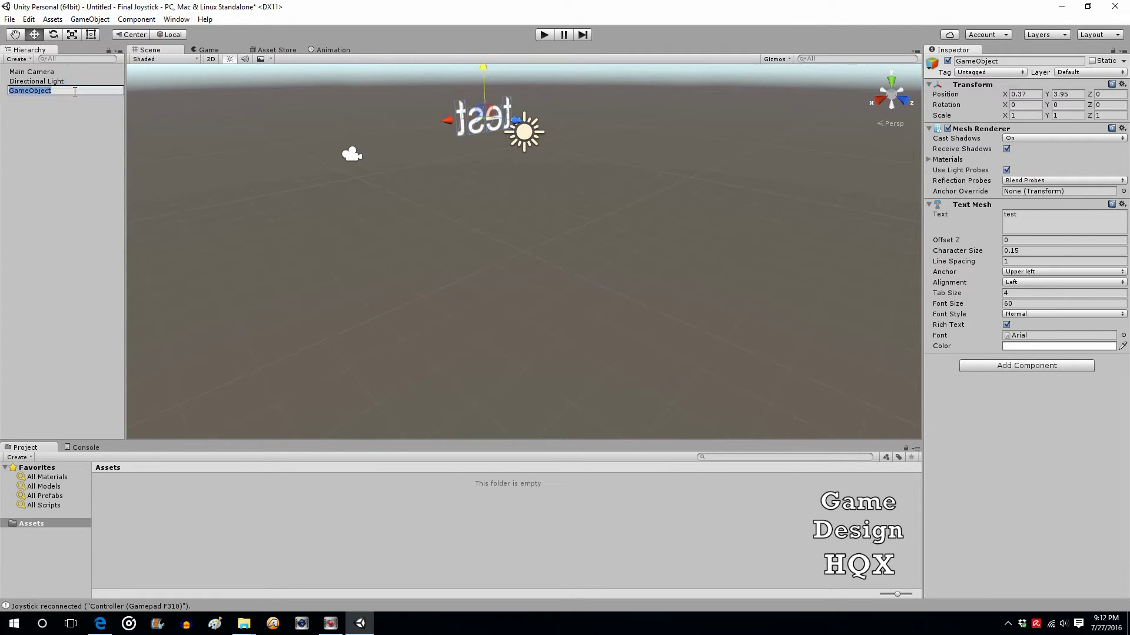
pyautogui.write('LR')
pyautogui.write('LStick')
pyautogui.click(58, 119)
pyautogui.click(34, 90)
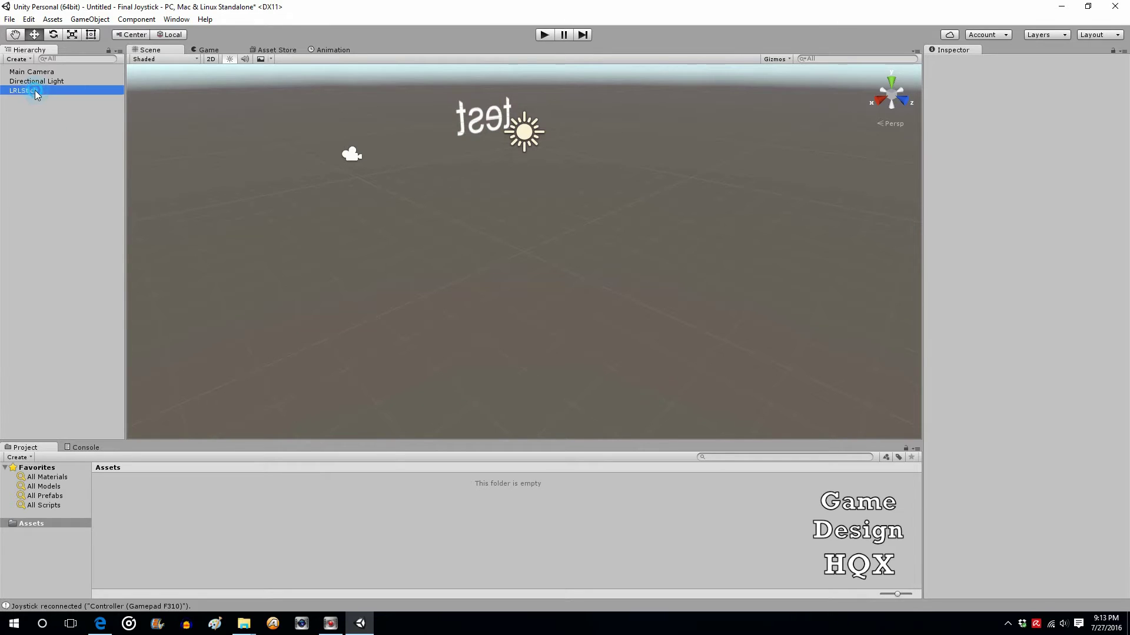
# Create a new C# script asset named t1 in the Project panel
pyautogui.rightClick(144, 499)
pyautogui.moveTo(218, 284)
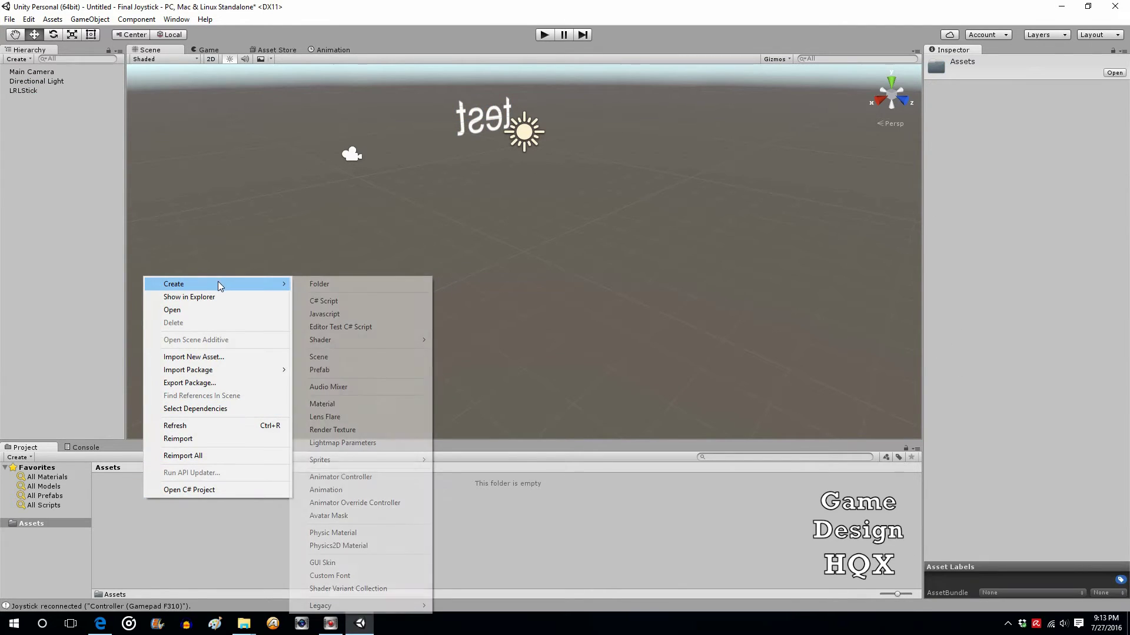
pyautogui.click(338, 302)
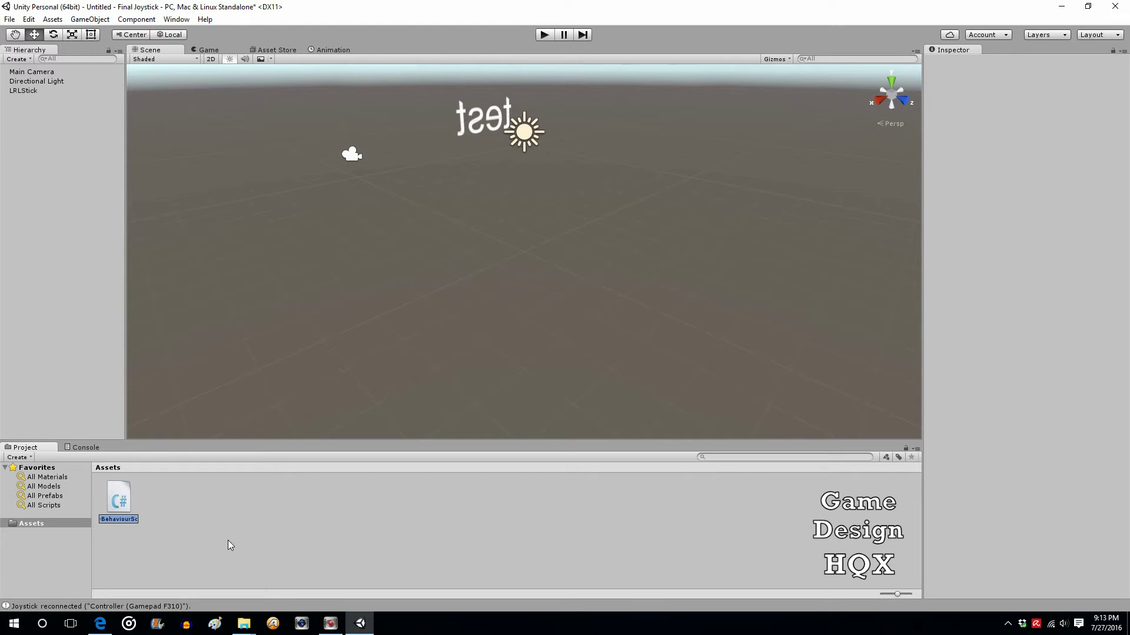
pyautogui.write('t1')
pyautogui.press('Return')
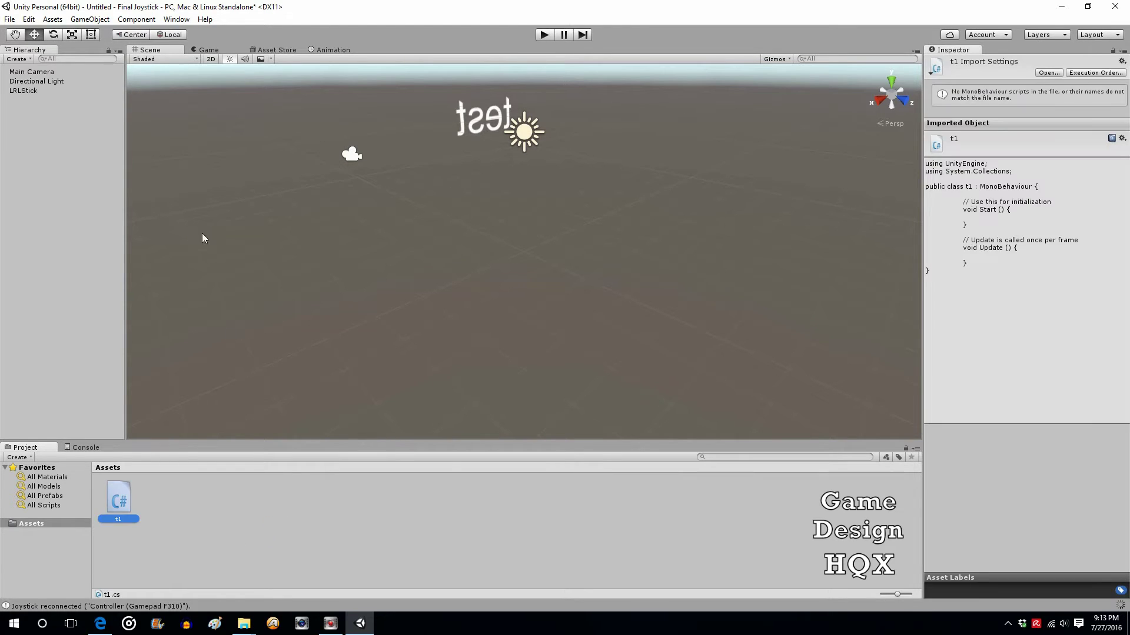
# Attach the t1 script to LRLStick and select the t1 asset
pyautogui.click(25, 90)
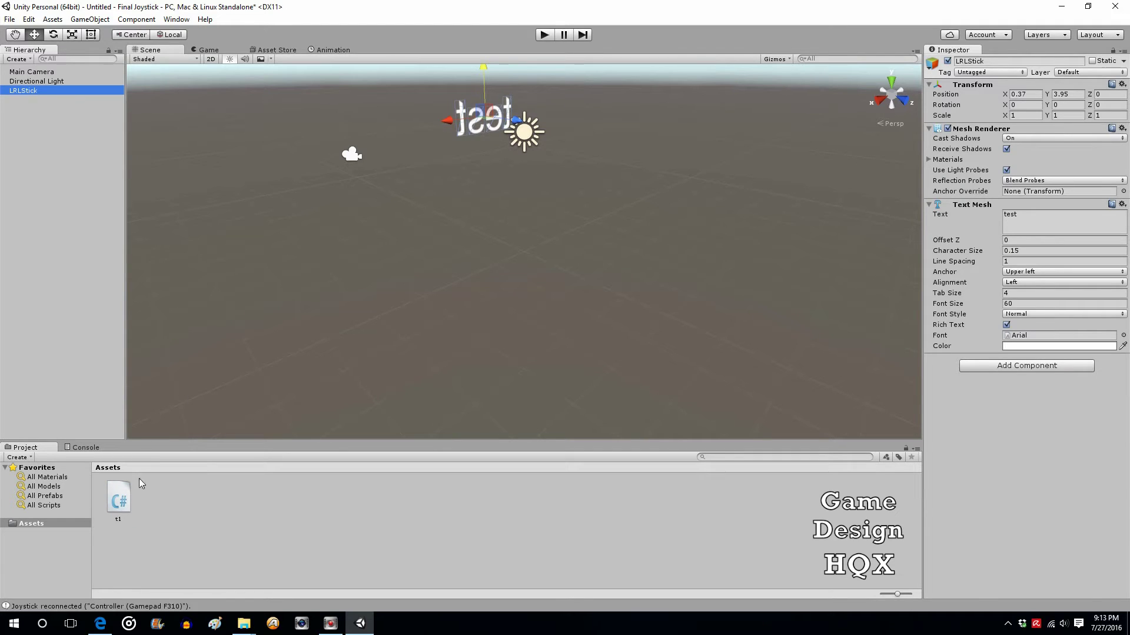
pyautogui.moveTo(115, 502); pyautogui.dragTo(986, 410)
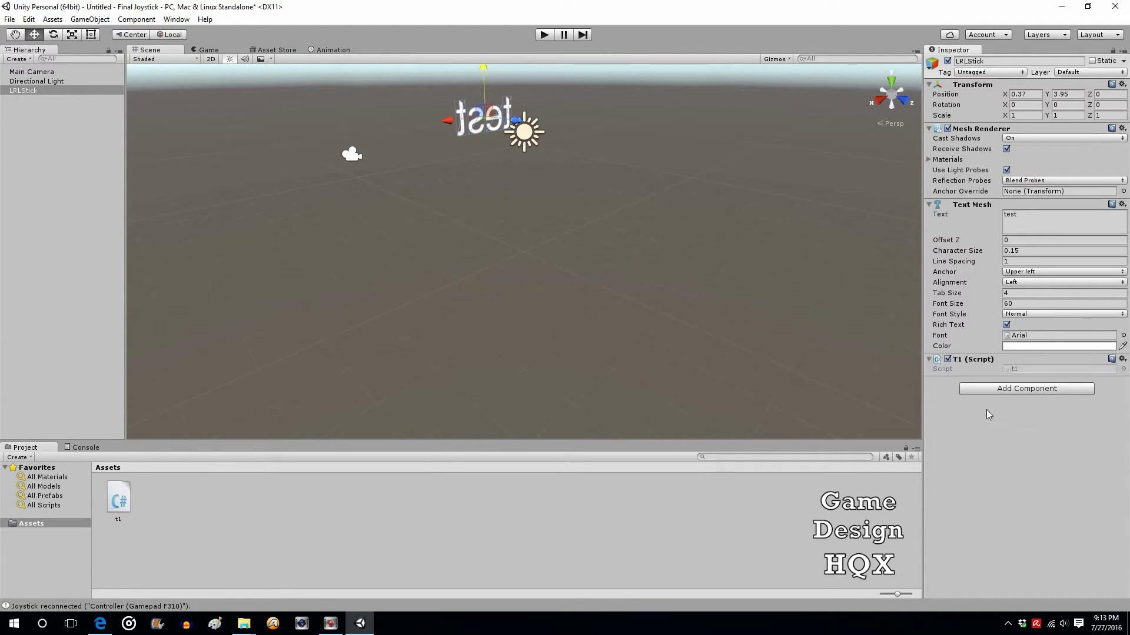
pyautogui.click(117, 496)
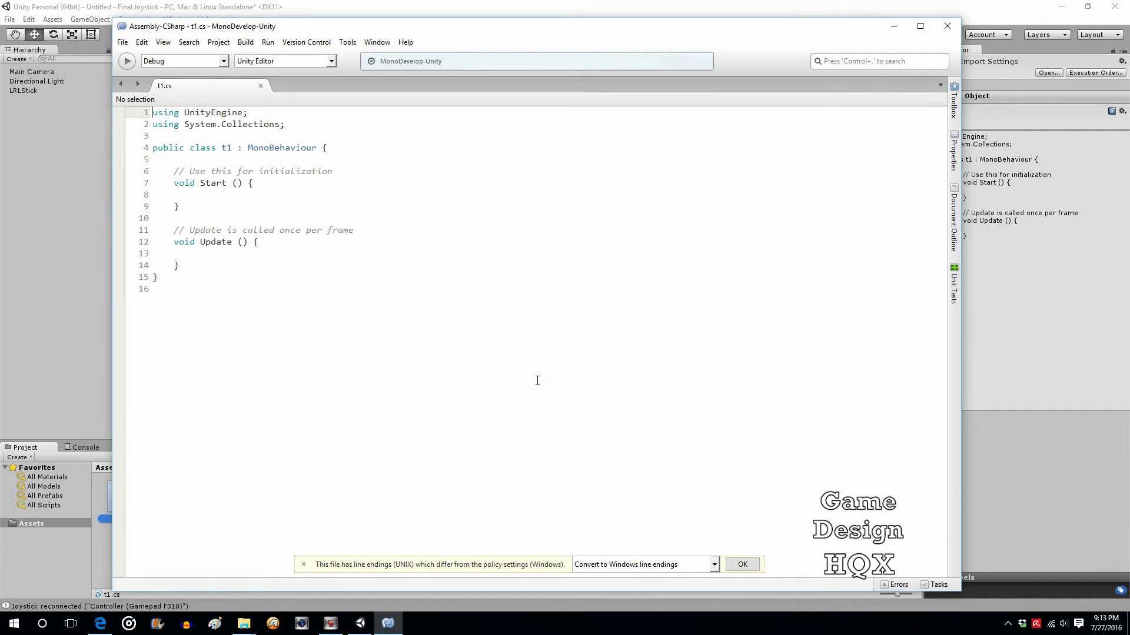
# On line 13 in Update, write GetComponent<TextMesh>().text using autocomplete
pyautogui.click(743, 564)
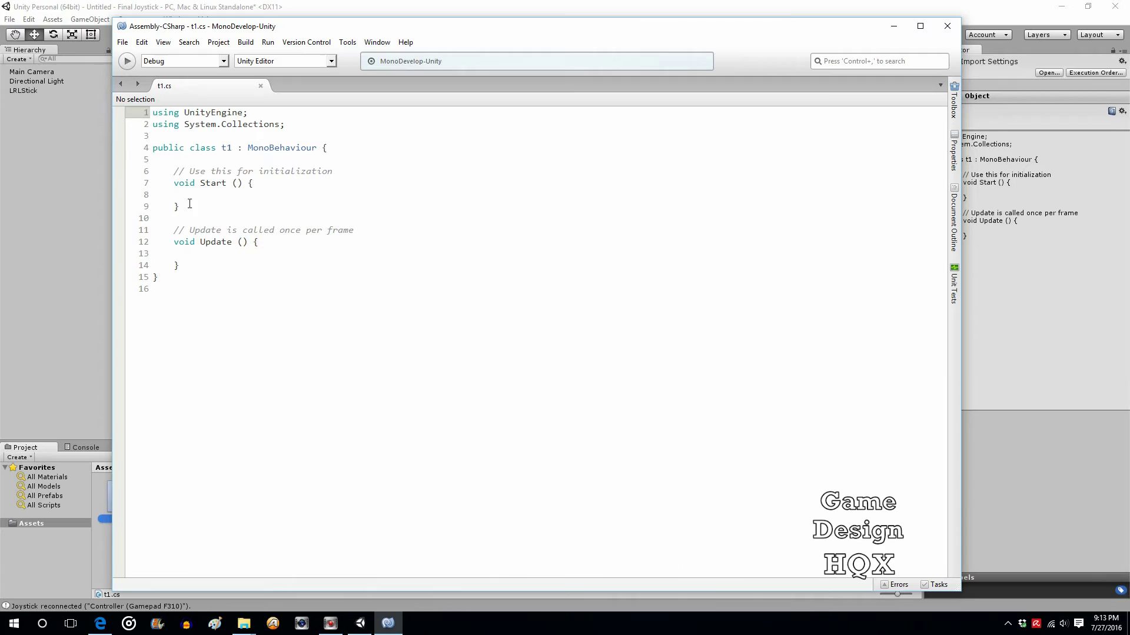
pyautogui.click(208, 256)
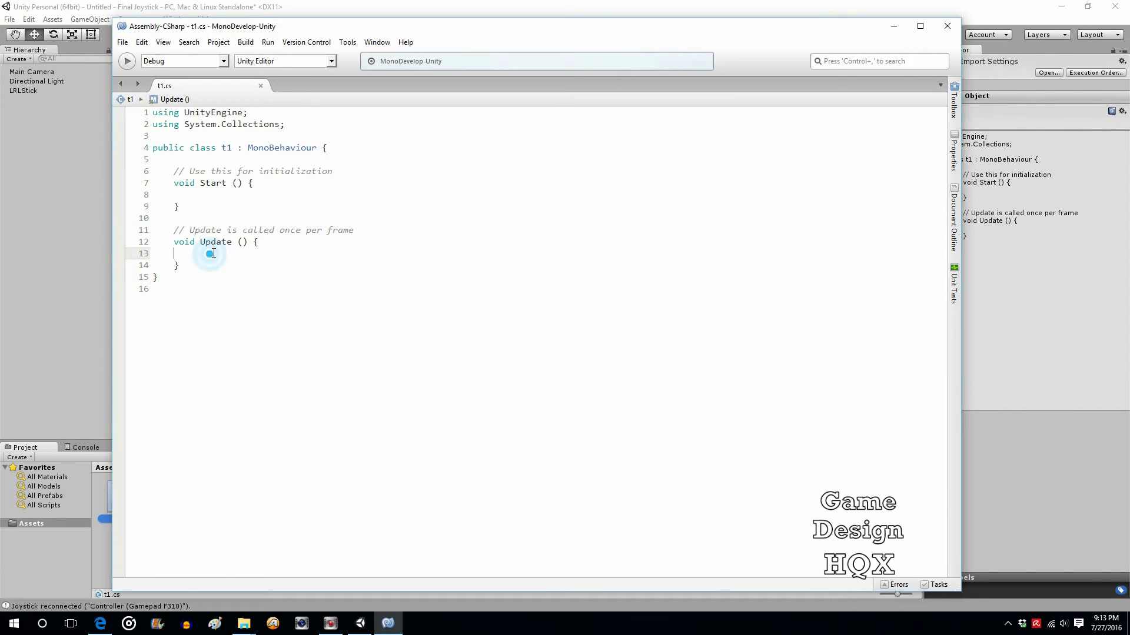
pyautogui.write('getcom')
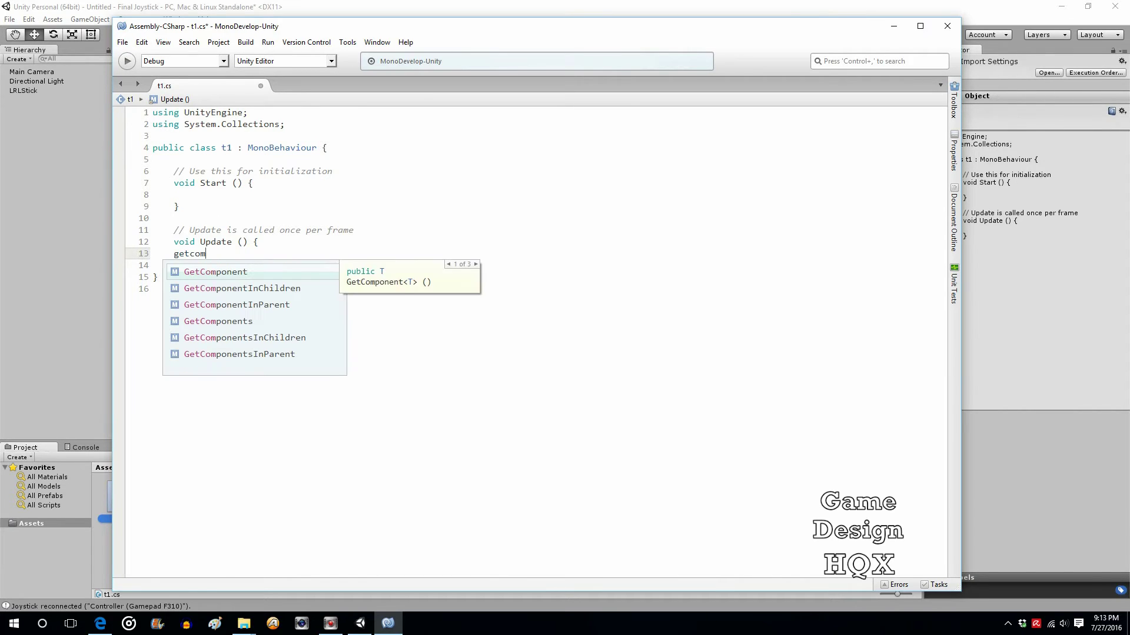
pyautogui.press('Return')
pyautogui.write('<Tex')
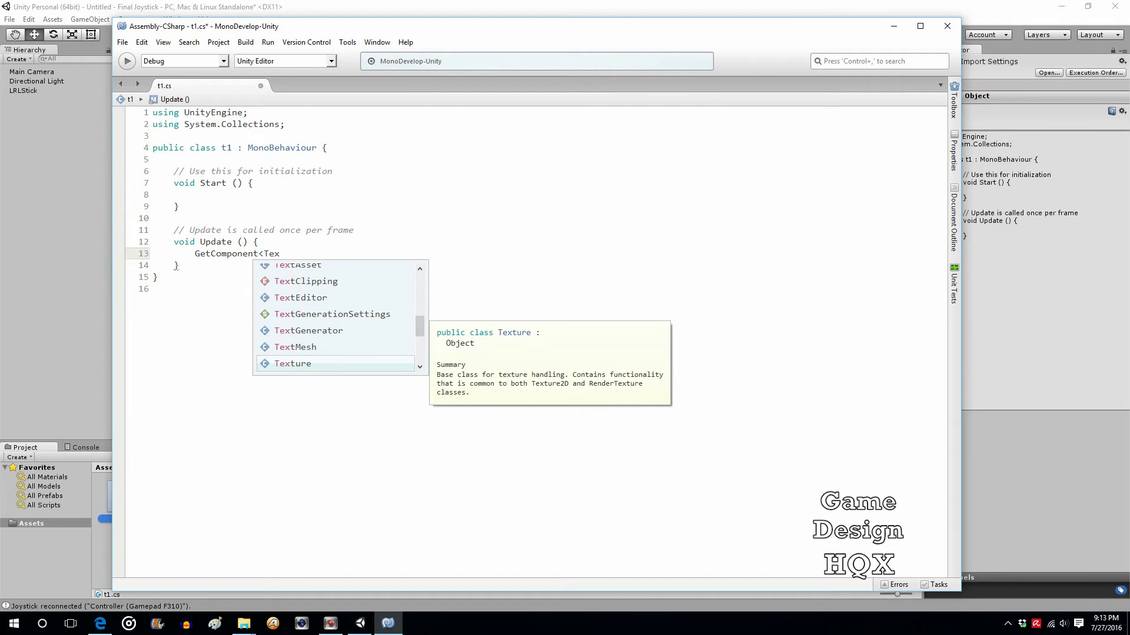
pyautogui.press('Up')
pyautogui.press('Return')
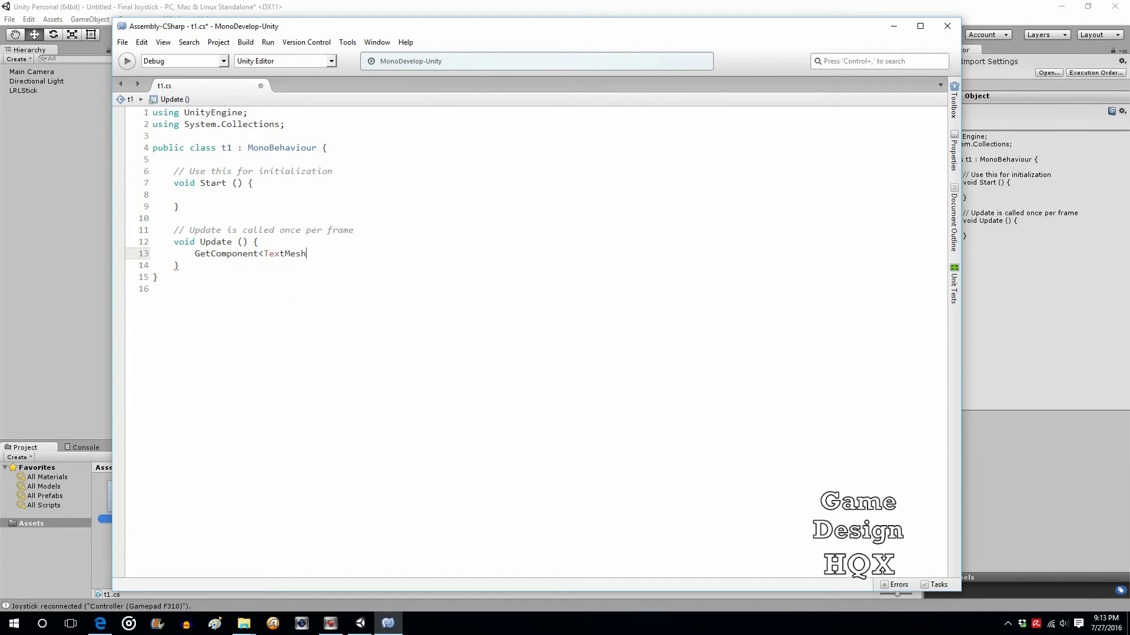
pyautogui.write('>(')
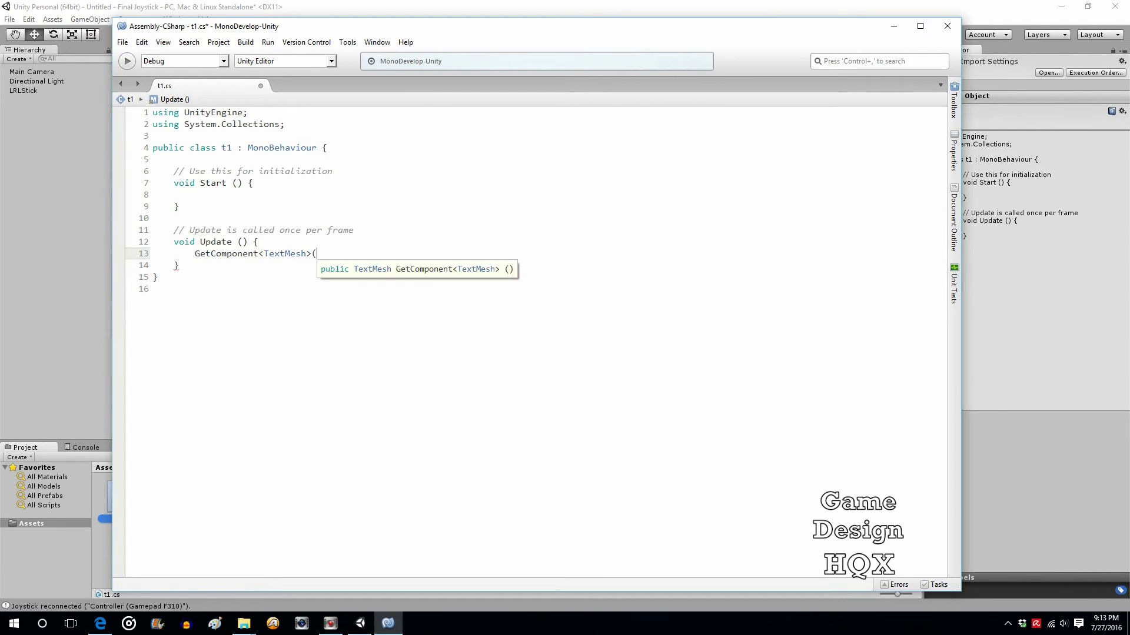
pyautogui.write(')')
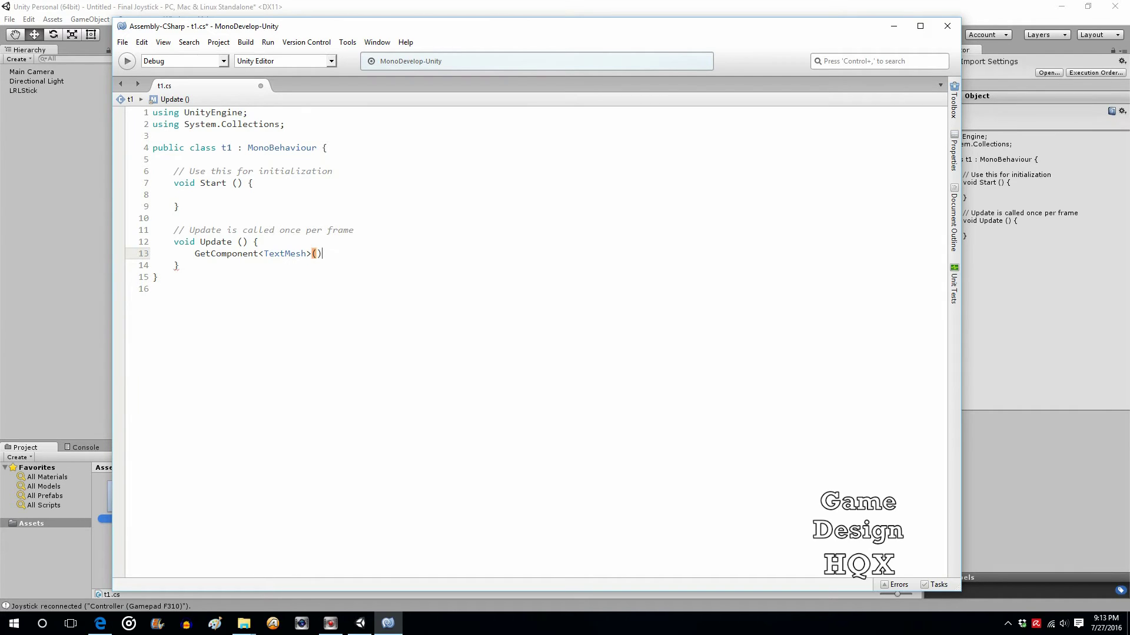
pyautogui.write(').text')
# Finish the line with = Input.GetAxis("Horizontal");
pyautogui.press('Escape')
pyautogui.write('= in')
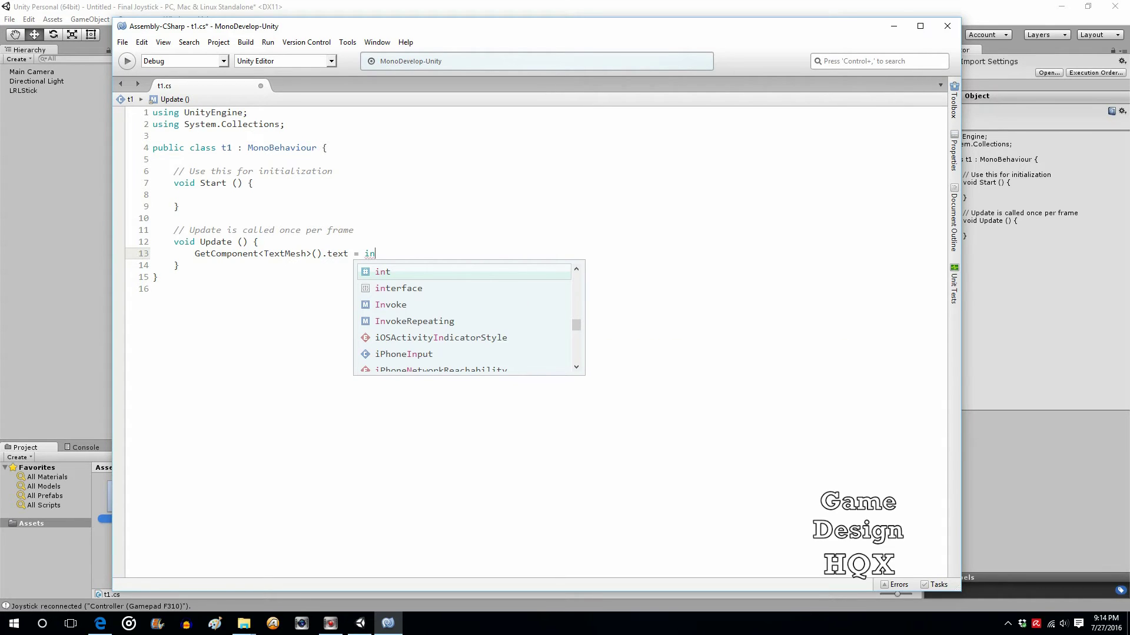
pyautogui.write('pu')
pyautogui.press('Return')
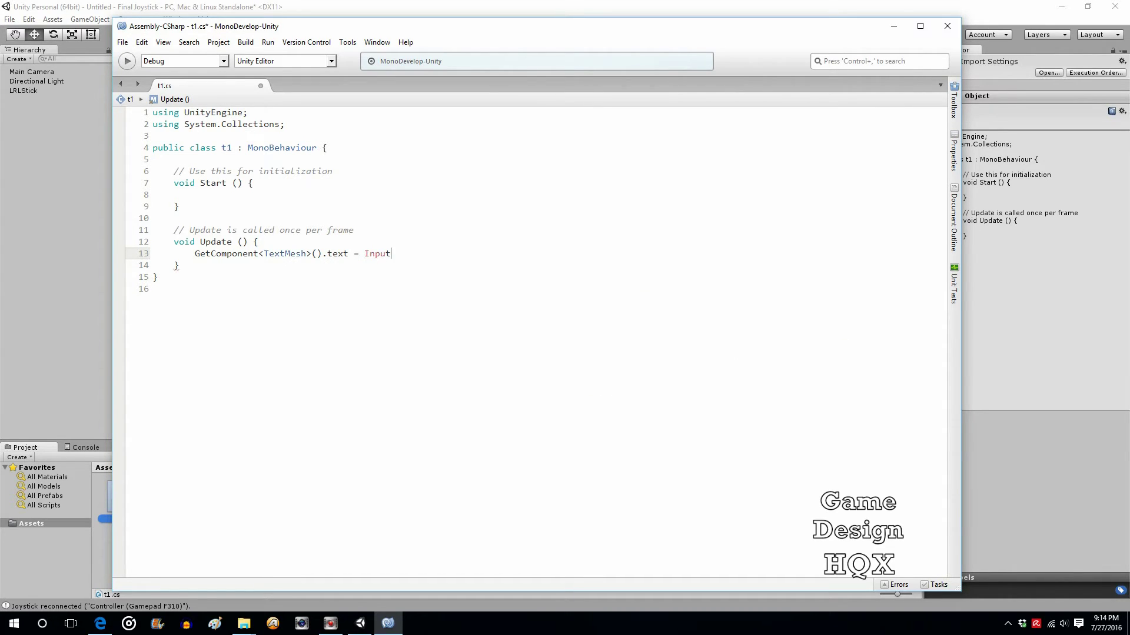
pyautogui.write('.geta')
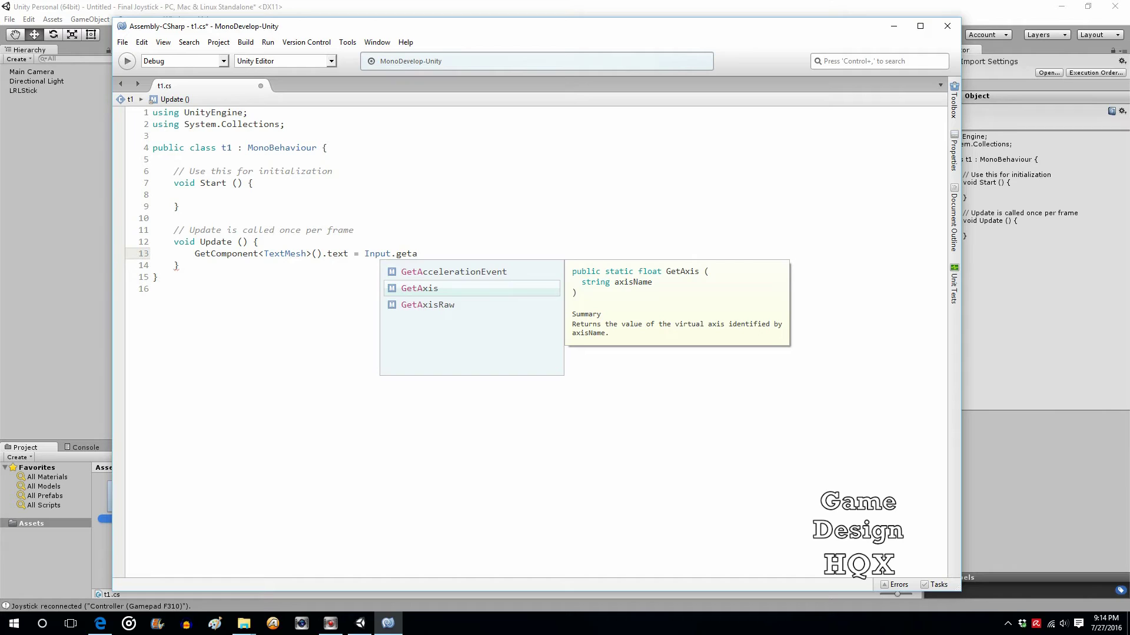
pyautogui.press('Return')
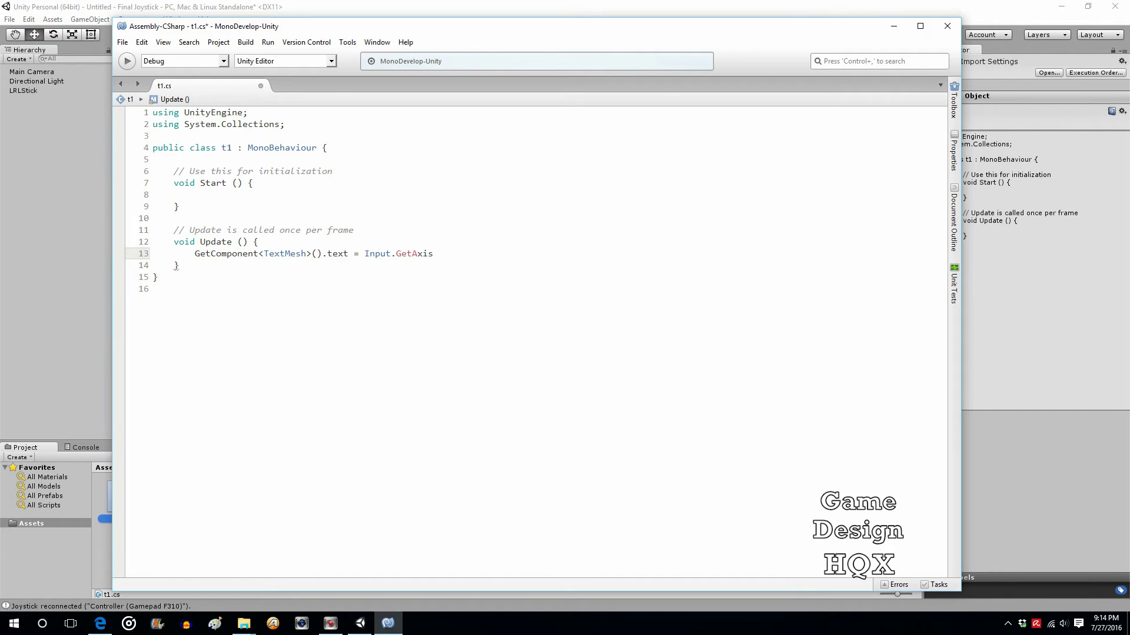
pyautogui.write('("')
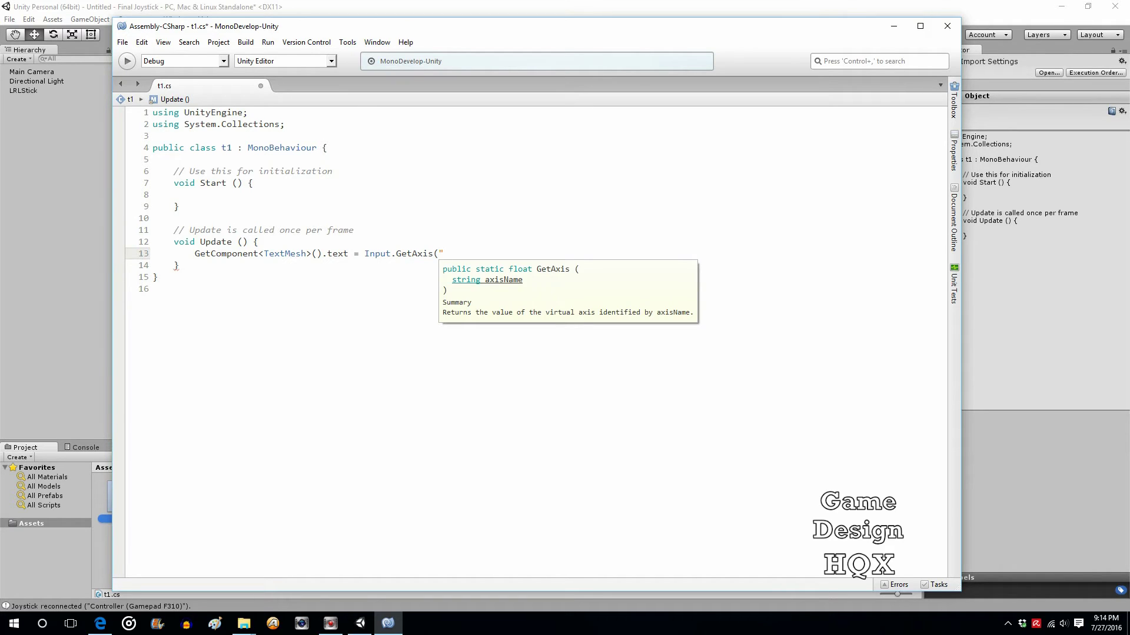
pyautogui.write('Horizontal");')
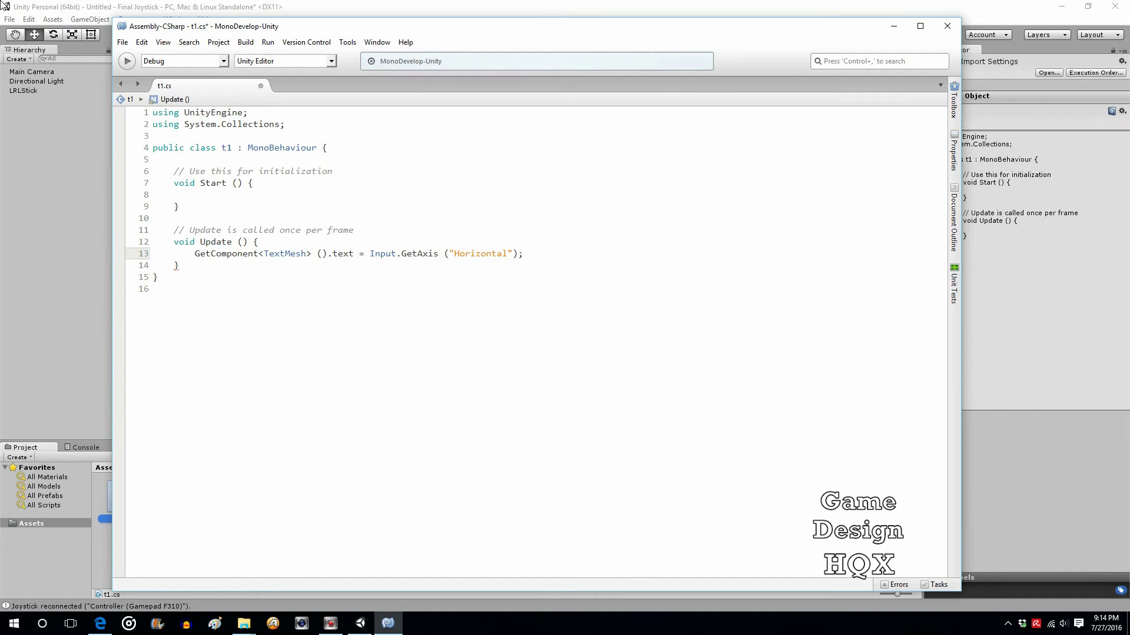
# Verify the Horizontal axis Name in Unity's Input Manager, then go back to MonoDevelop
pyautogui.click(32, 7)
pyautogui.click(28, 20)
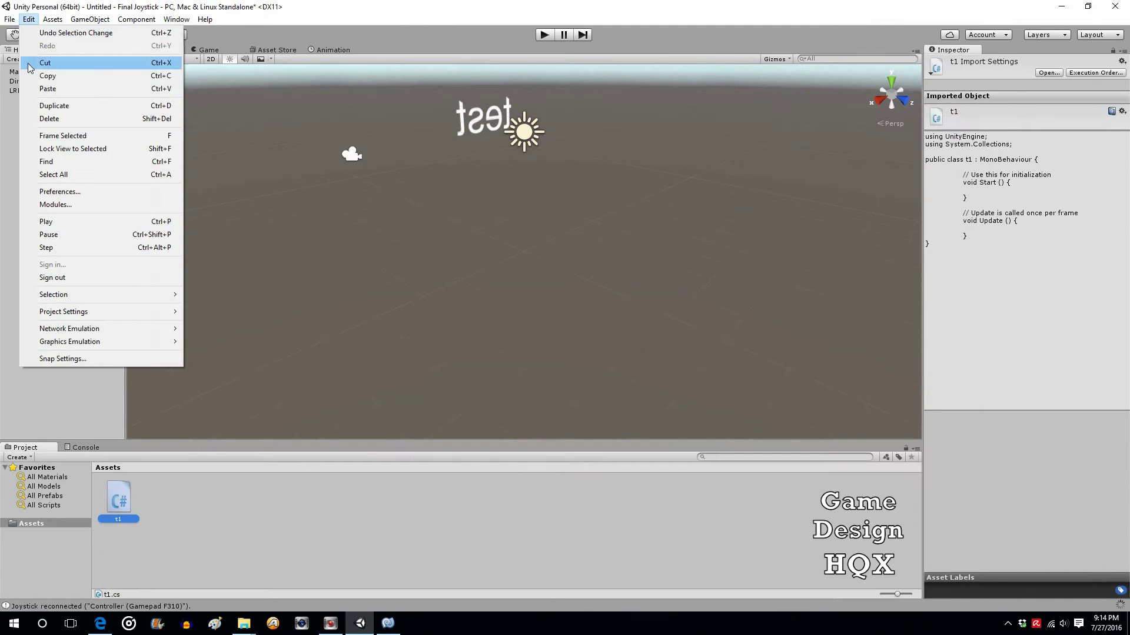
pyautogui.moveTo(73, 312)
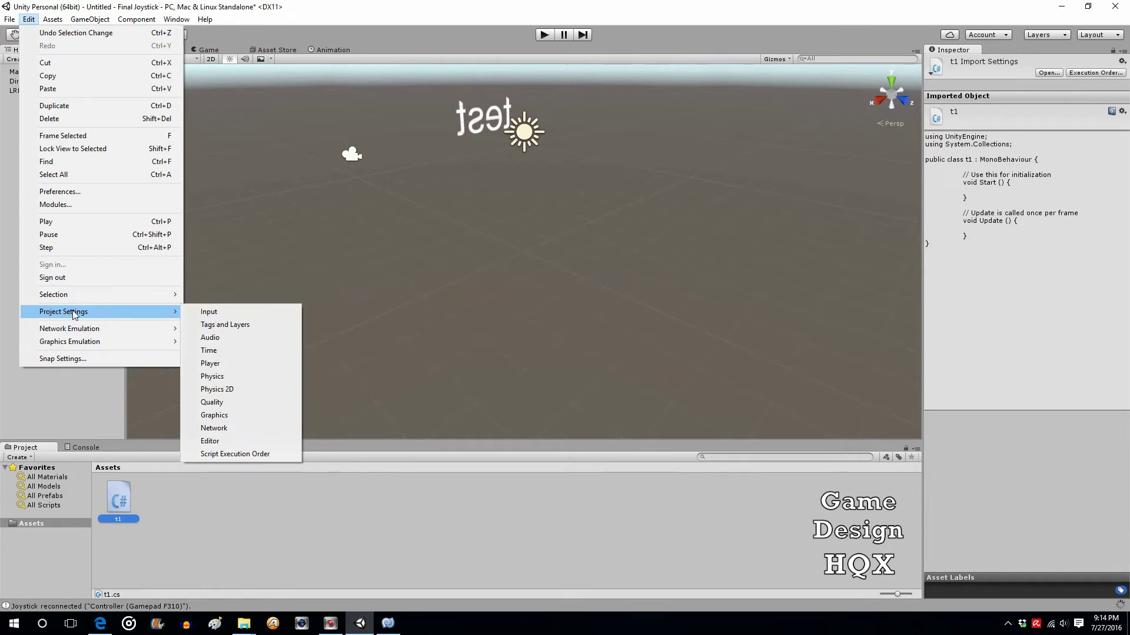
pyautogui.click(223, 314)
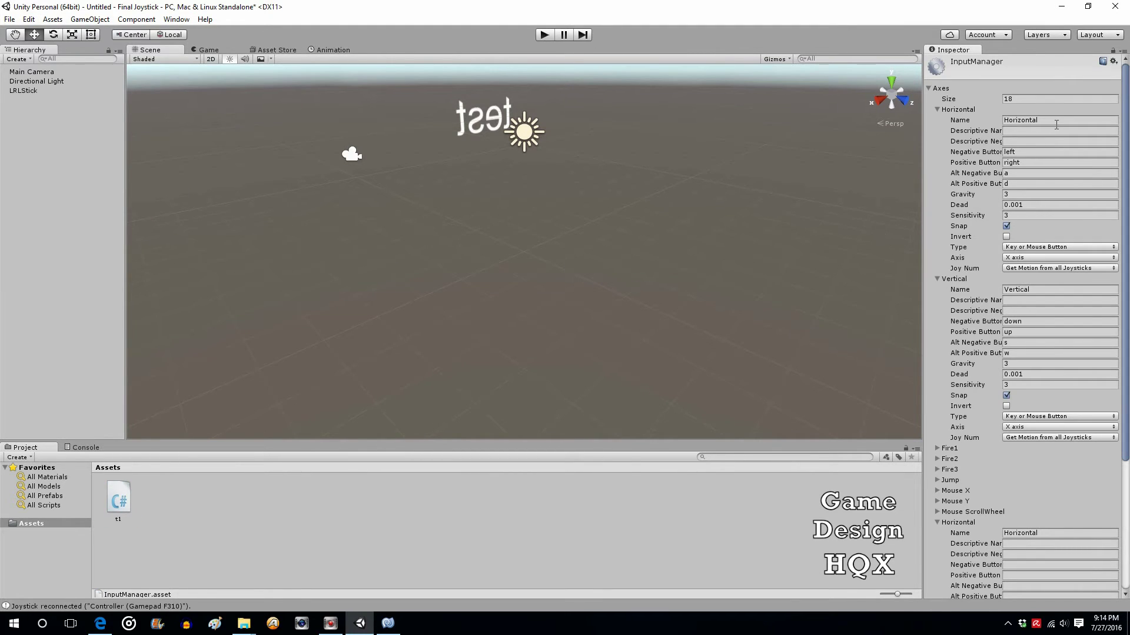
pyautogui.click(1054, 121)
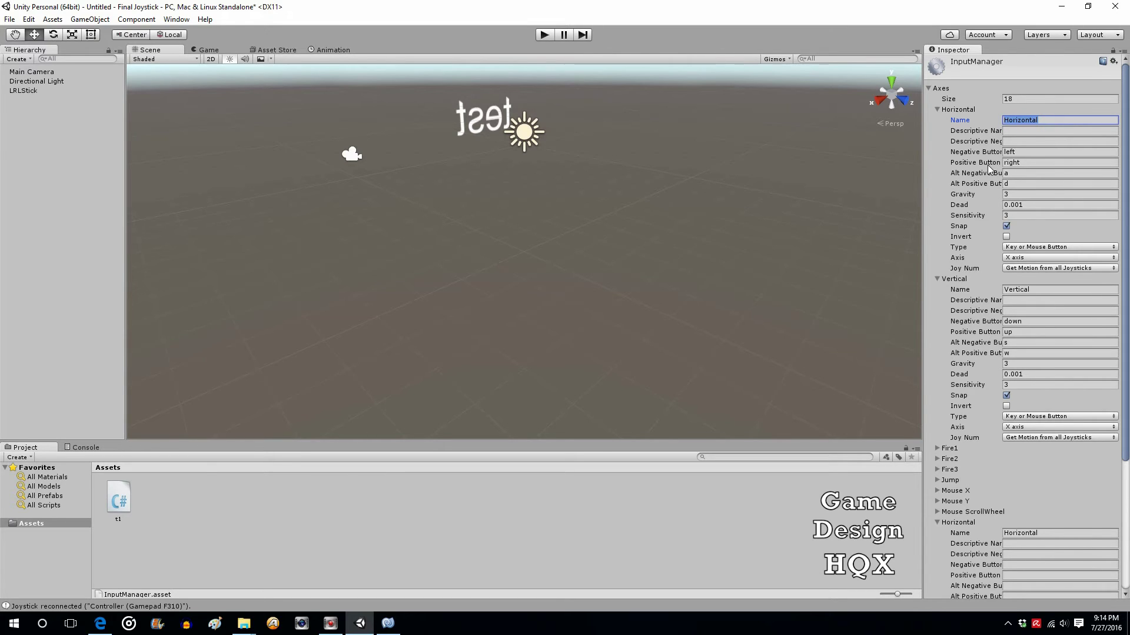
pyautogui.click(387, 623)
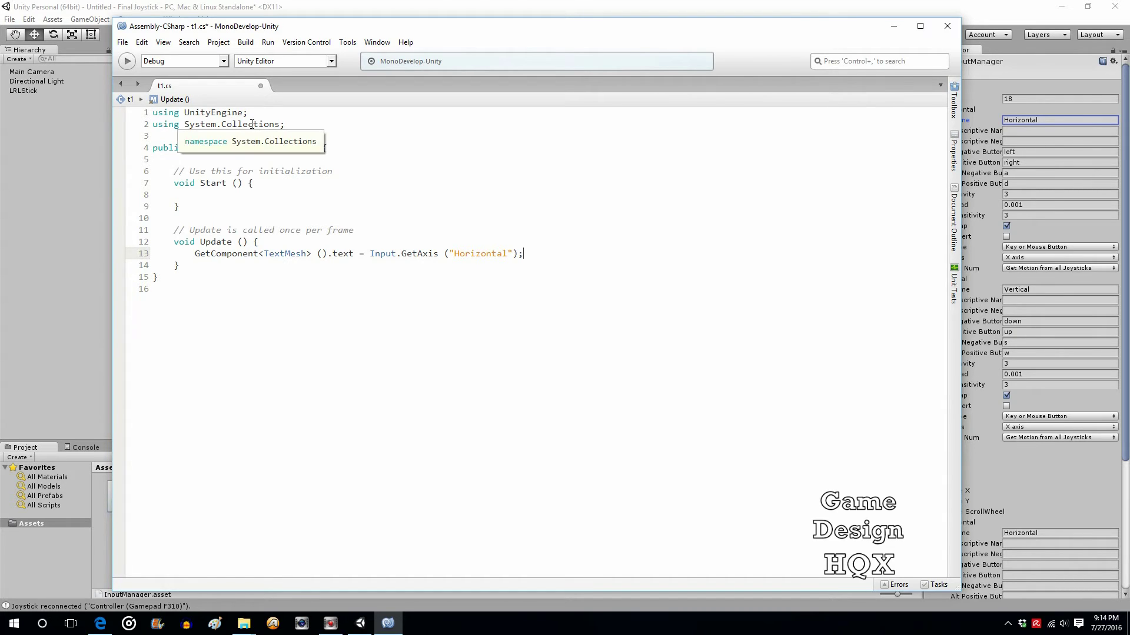
# Save t1, then append .ToString() to the Horizontal axis value on line 13
pyautogui.click(123, 42)
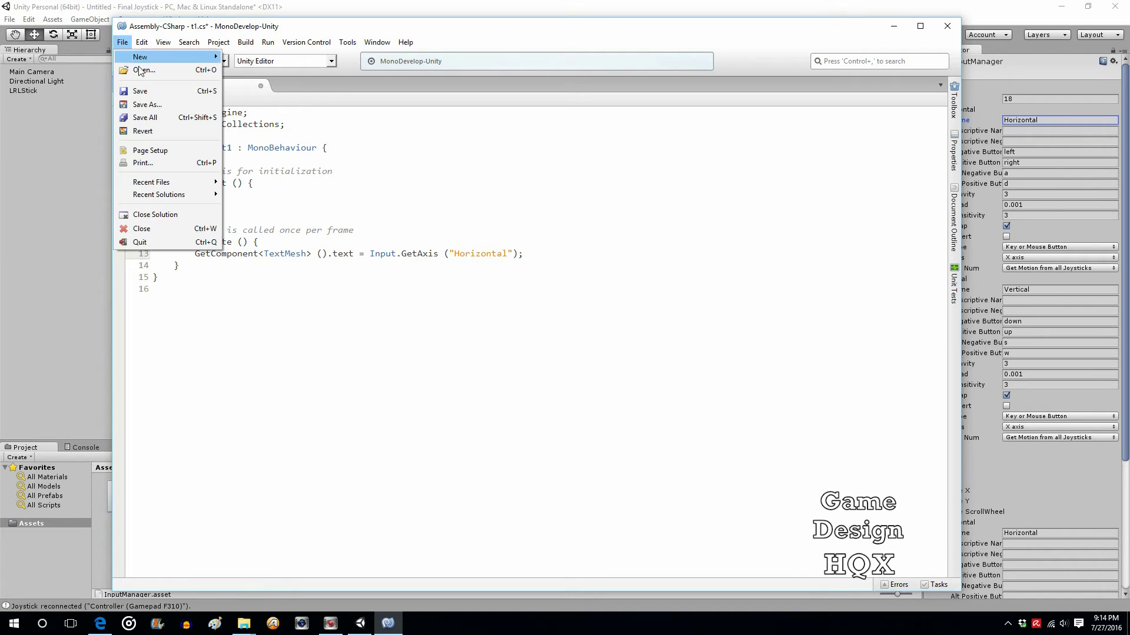
pyautogui.click(140, 92)
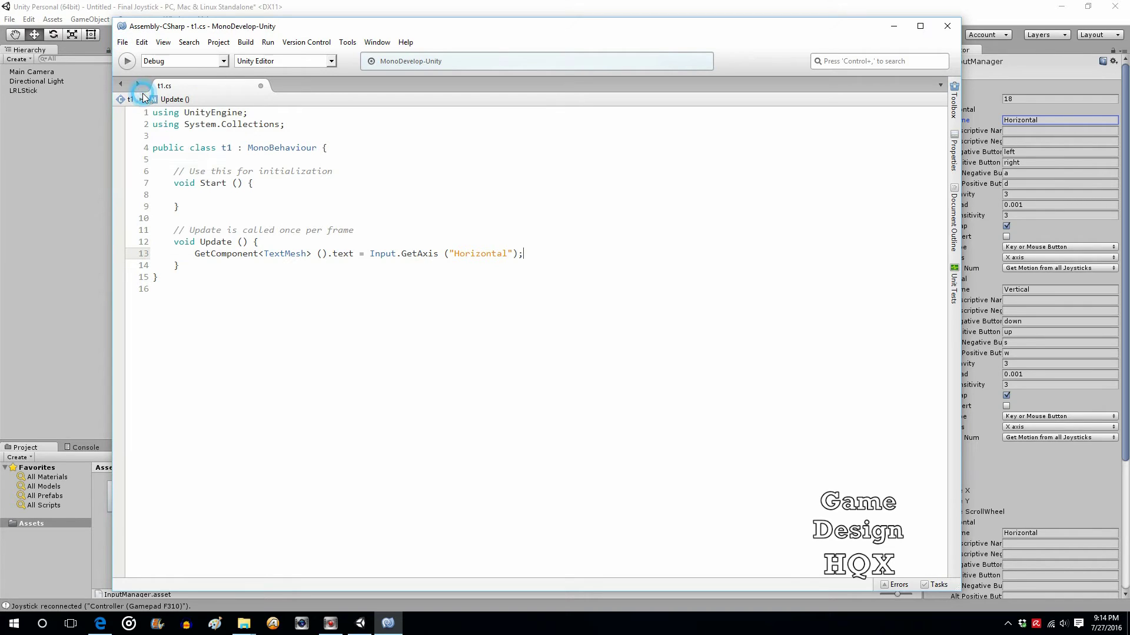
pyautogui.click(518, 254)
pyautogui.write('.')
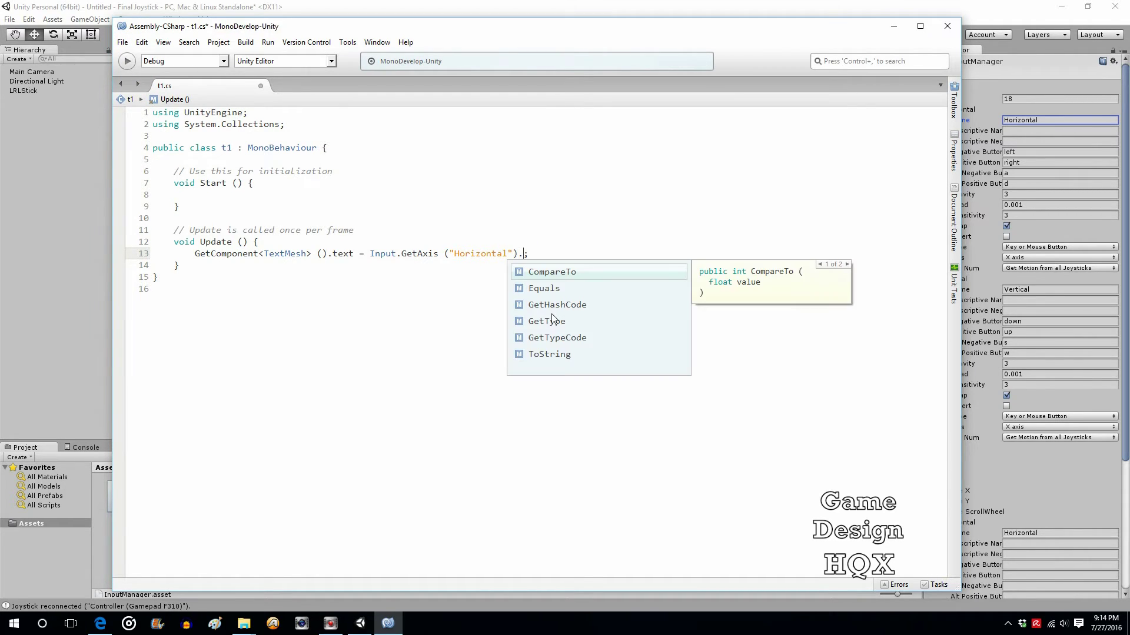
pyautogui.press('Down')
pyautogui.press('Down')
pyautogui.press('Down')
pyautogui.press('Down')
pyautogui.press('Down')
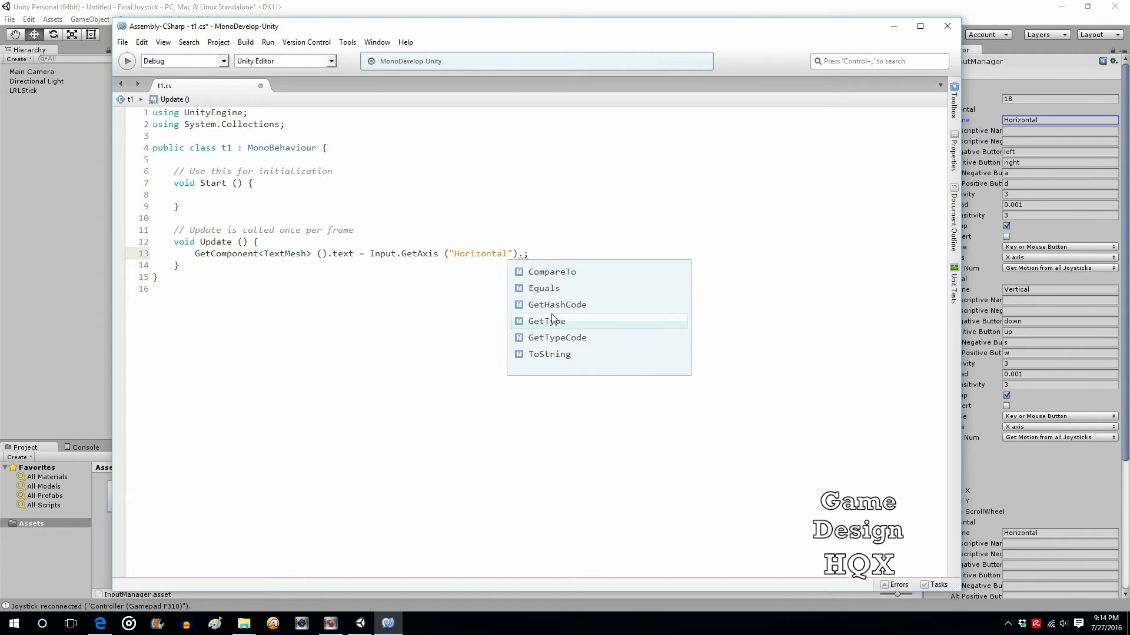
pyautogui.press('Return')
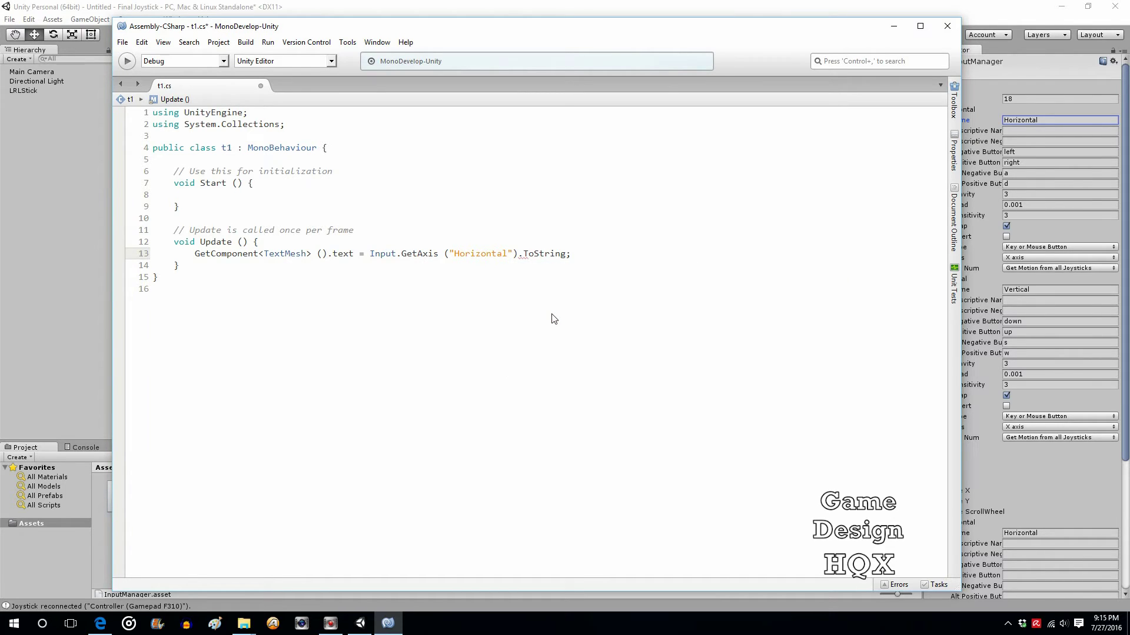
pyautogui.write('()')
# Save the edited t1 script with File > Save and switch back to Unity
pyautogui.moveTo(350, 253); pyautogui.dragTo(565, 257)
pyautogui.click(610, 253)
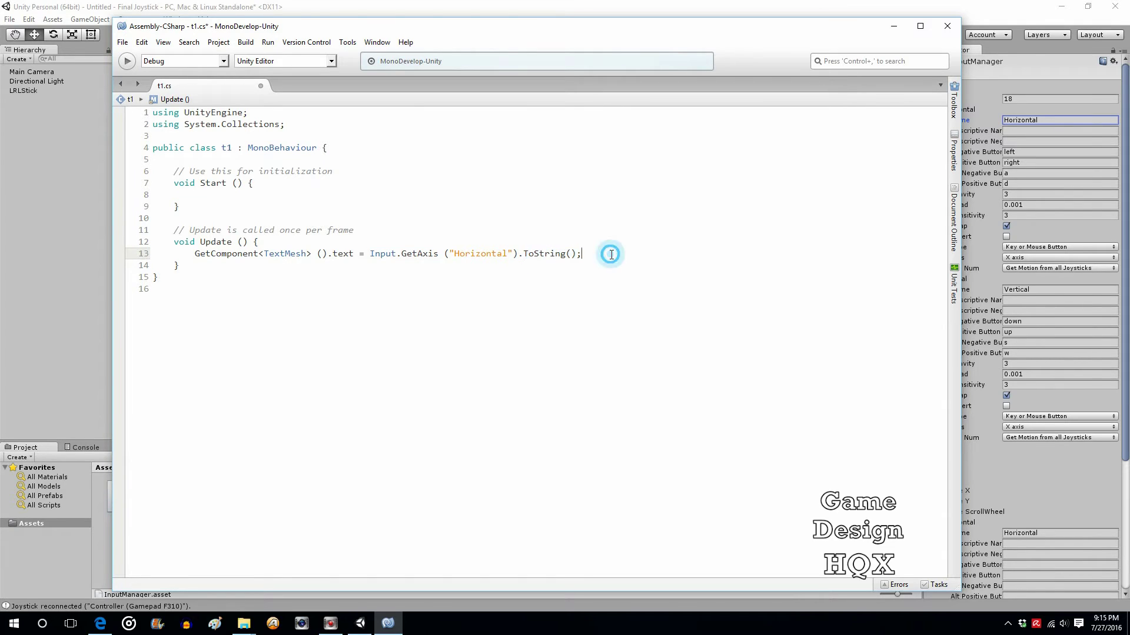
pyautogui.click(125, 47)
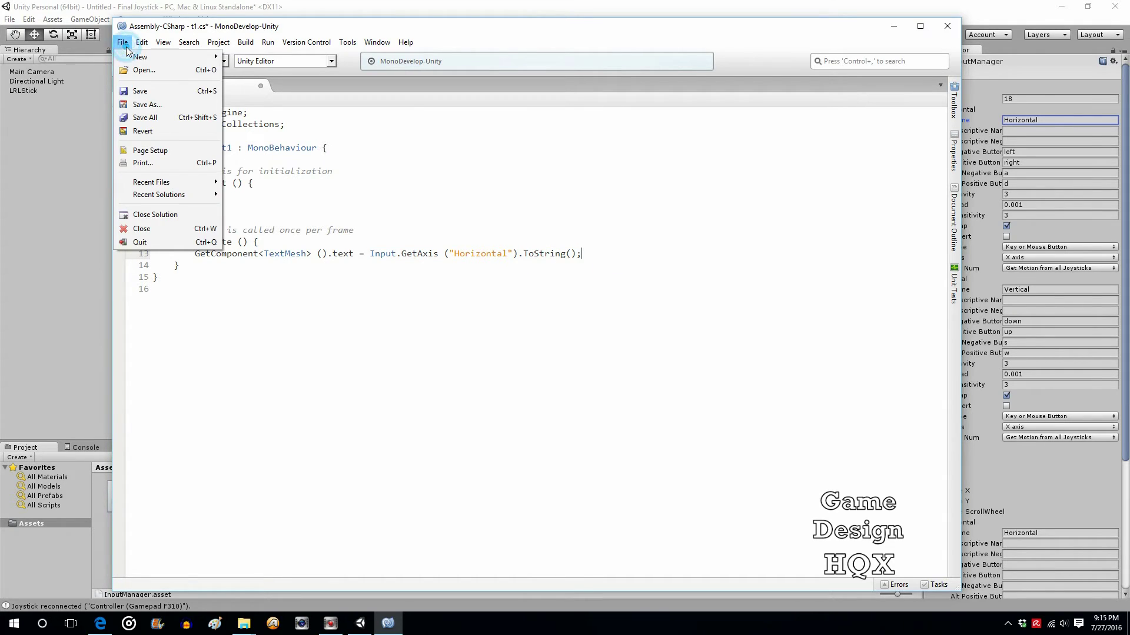
pyautogui.click(141, 91)
pyautogui.click(123, 6)
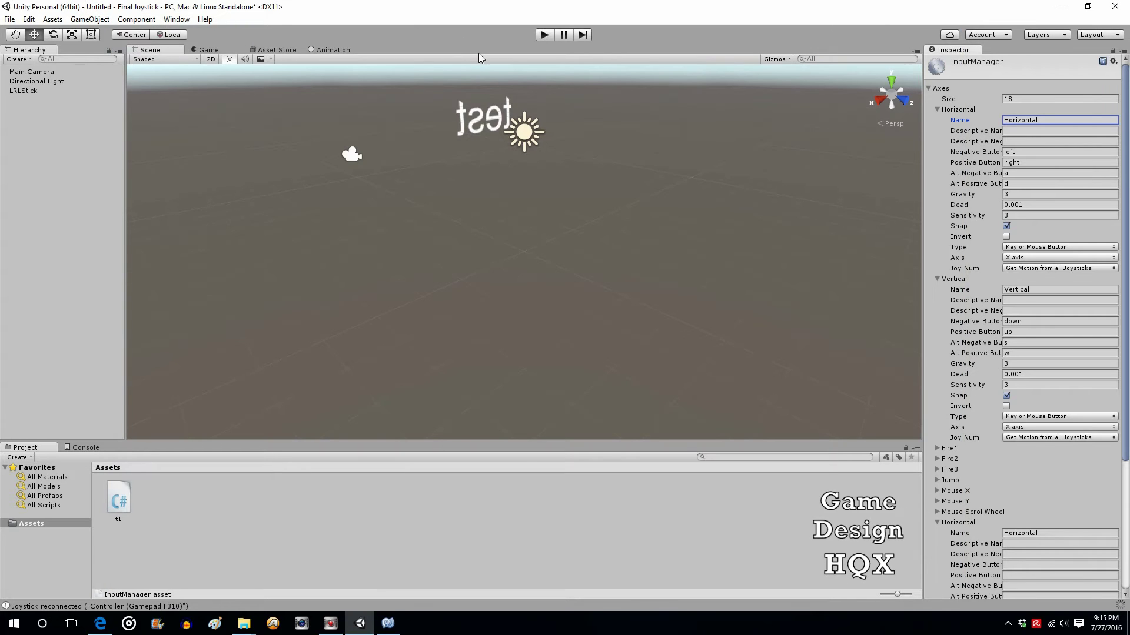
# Enter Play mode and press Left then Right to see the text read -1 and 1
pyautogui.click(545, 37)
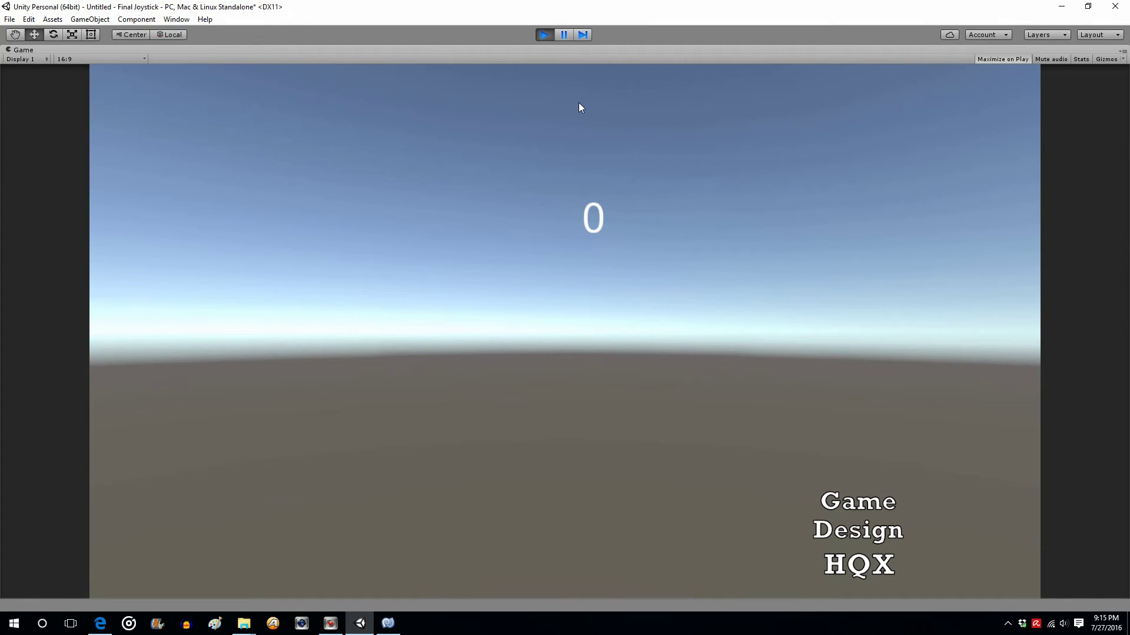
pyautogui.press('Left')
pyautogui.press('Right')
pyautogui.press('Right')
# Exit Play mode with the Play button
pyautogui.click(549, 36)
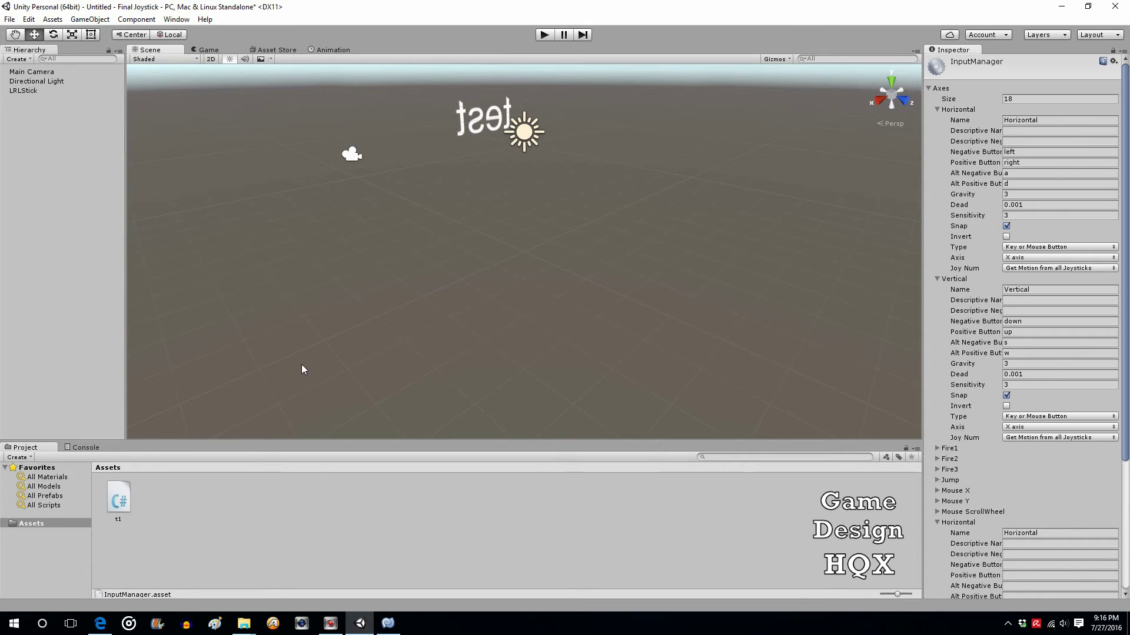
# Copy and paste LRLStick, then move the copy down below the original to Y 2.85
pyautogui.click(30, 90)
pyautogui.rightClick(30, 87)
pyautogui.rightClick(35, 103)
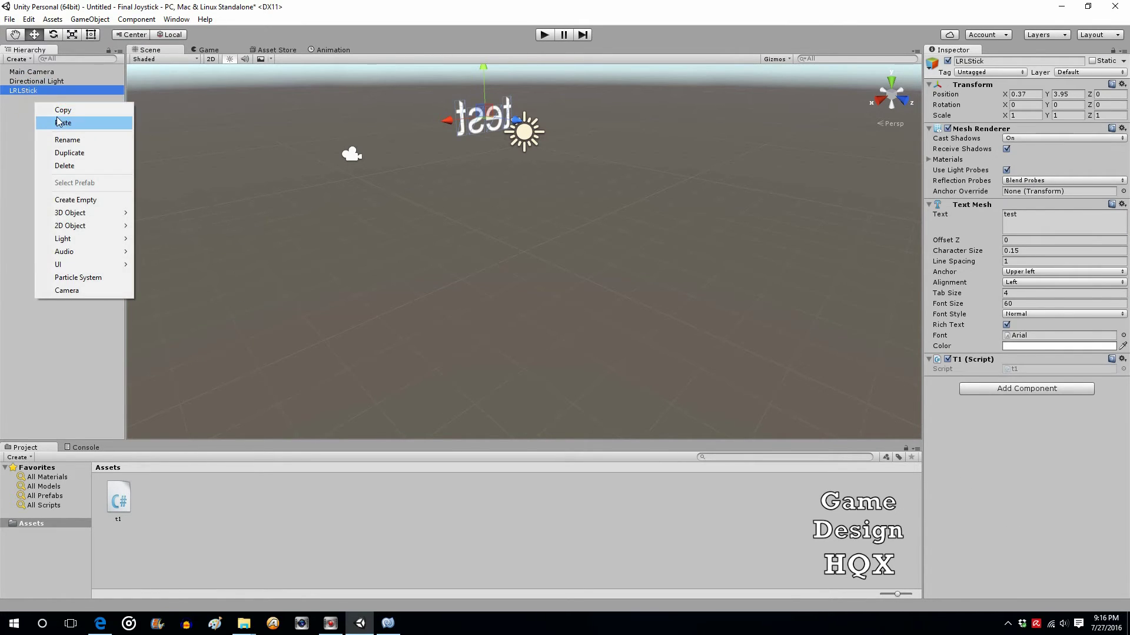
pyautogui.click(59, 122)
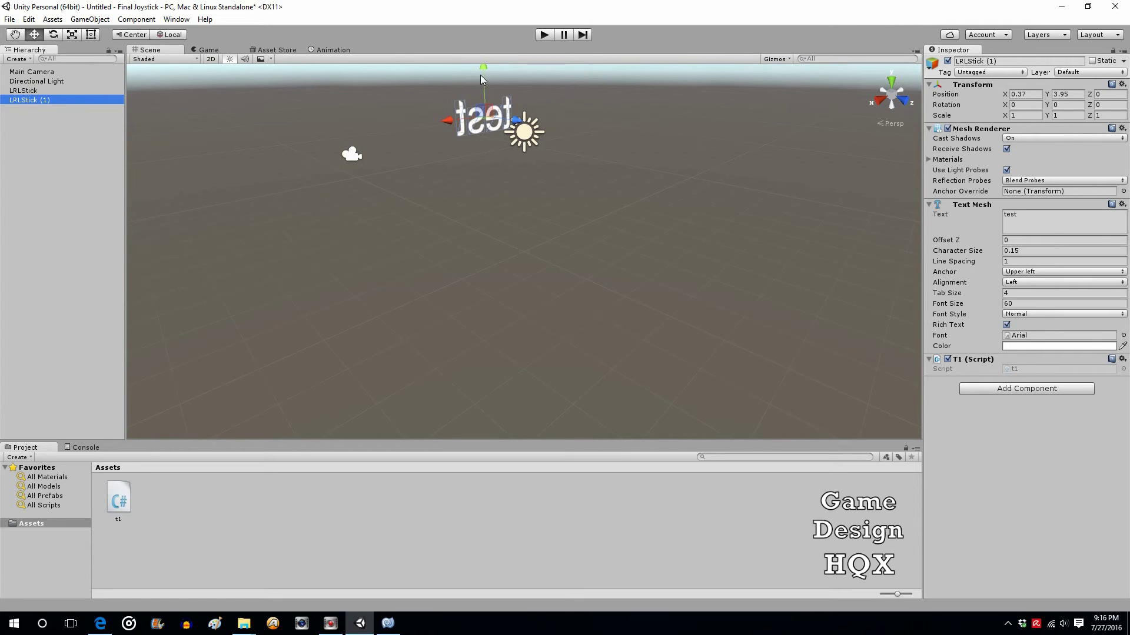
pyautogui.moveTo(484, 76); pyautogui.dragTo(487, 128)
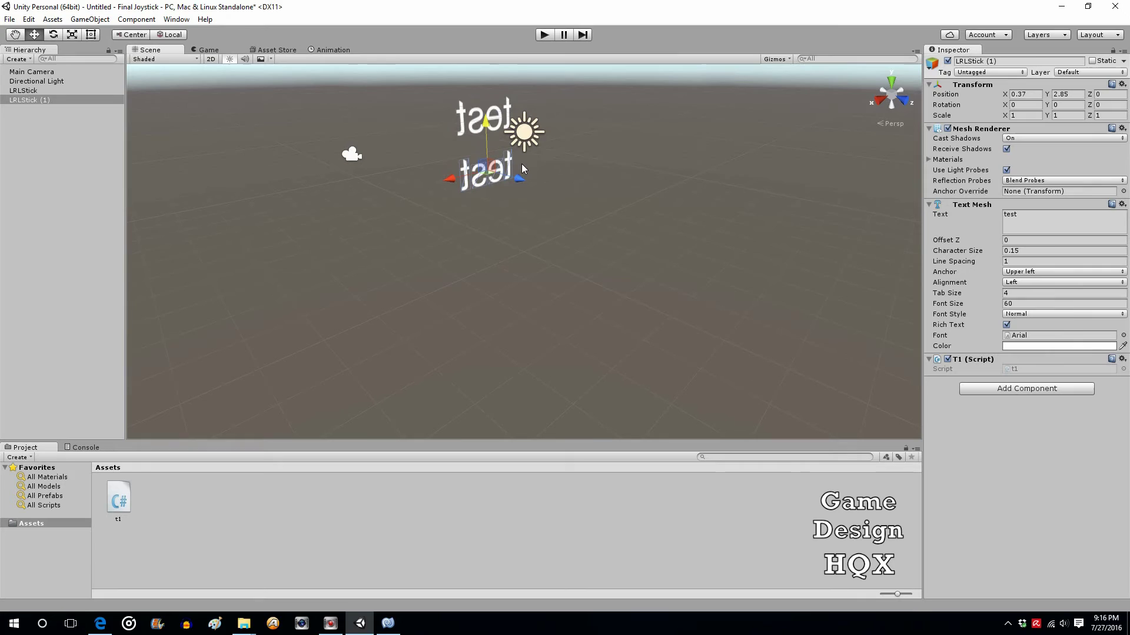
# Rename the copy 'LRLStick (1)' to UDLStick, fixing the mistyped leading letter
pyautogui.click(69, 101)
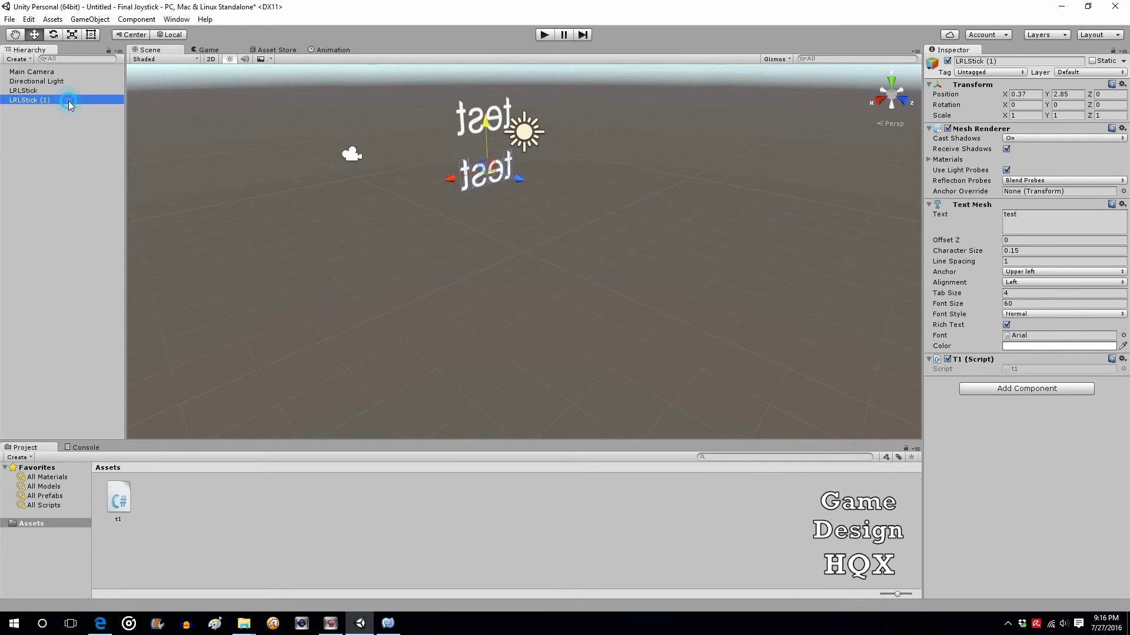
pyautogui.click(69, 101)
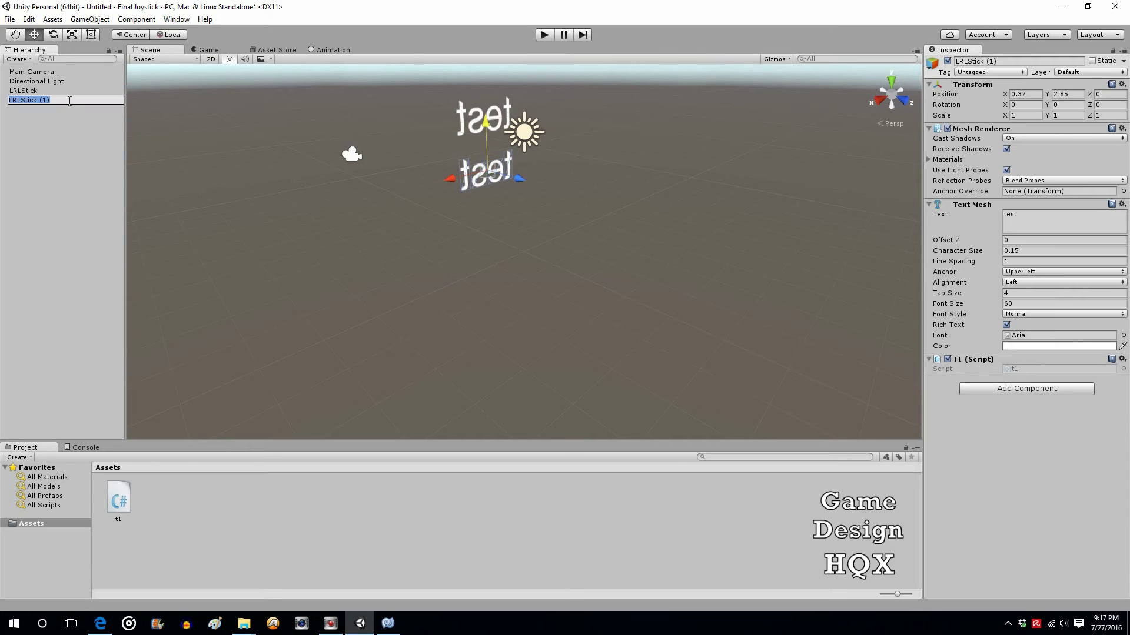
pyautogui.write('YDLS')
pyautogui.press('Home')
pyautogui.press('Delete')
pyautogui.write('U')
pyautogui.click(66, 150)
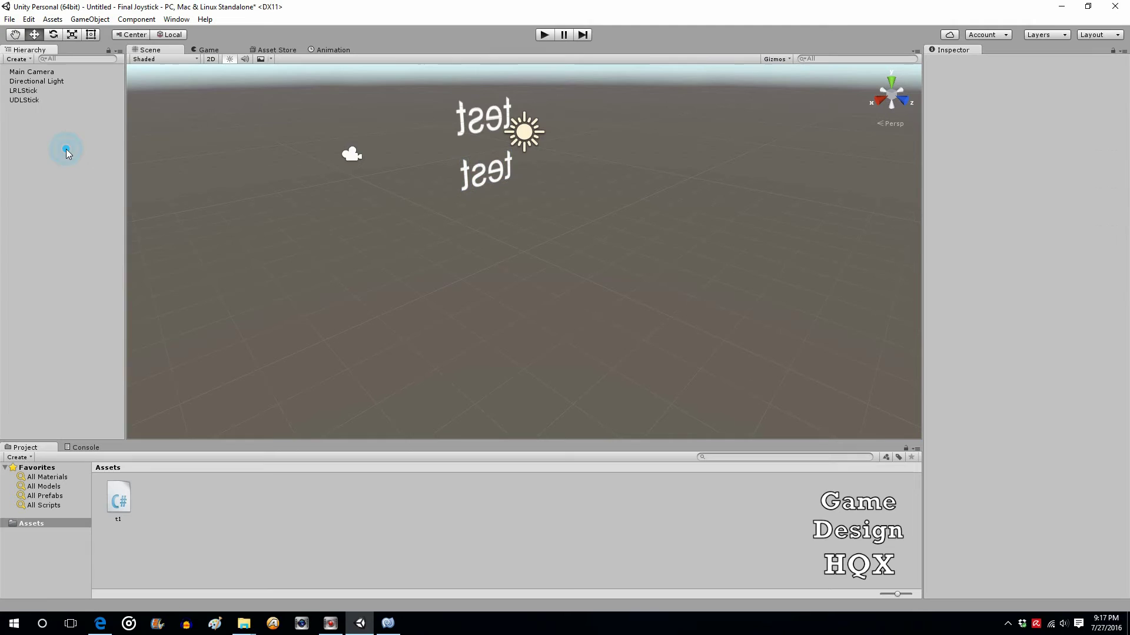
# Remove the T1 script component from UDLStick
pyautogui.click(26, 100)
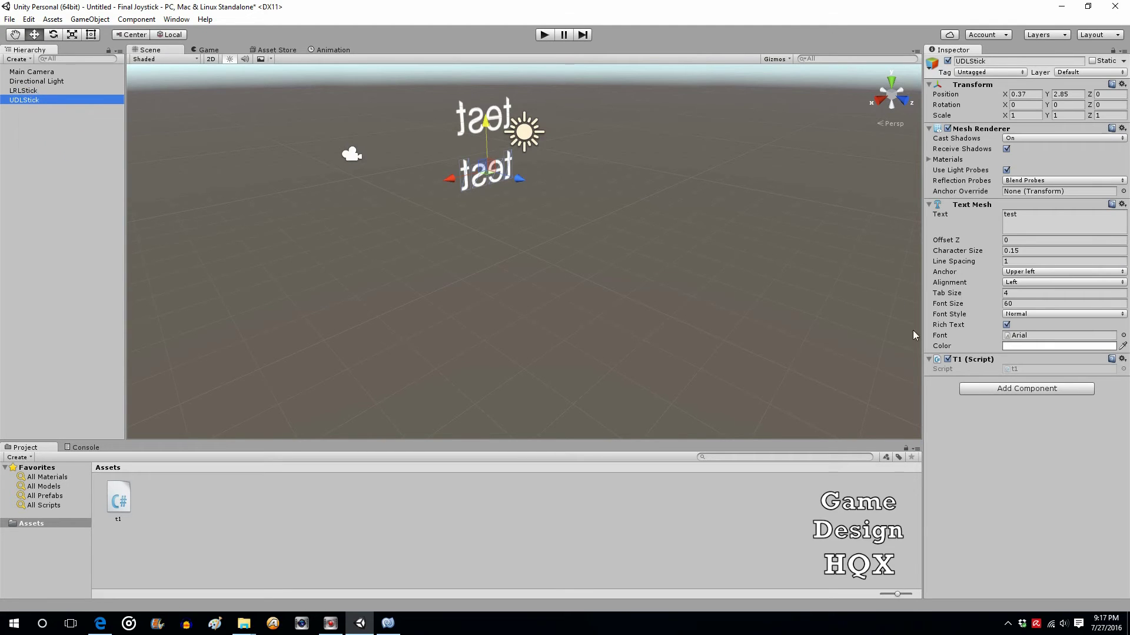
pyautogui.rightClick(983, 360)
pyautogui.click(1004, 381)
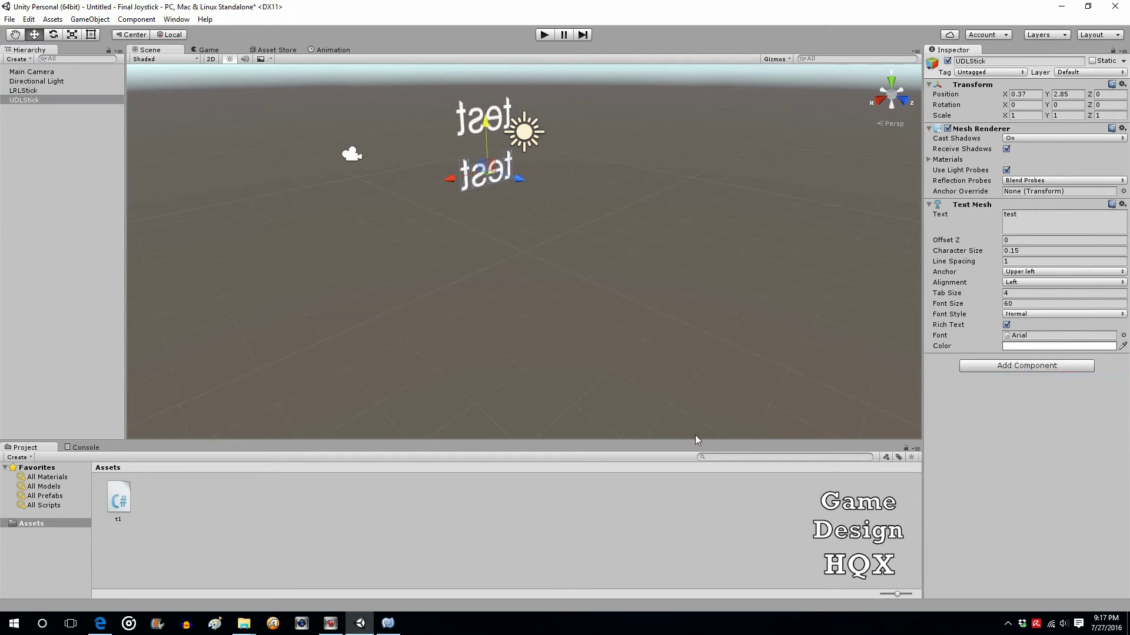
pyautogui.click(161, 495)
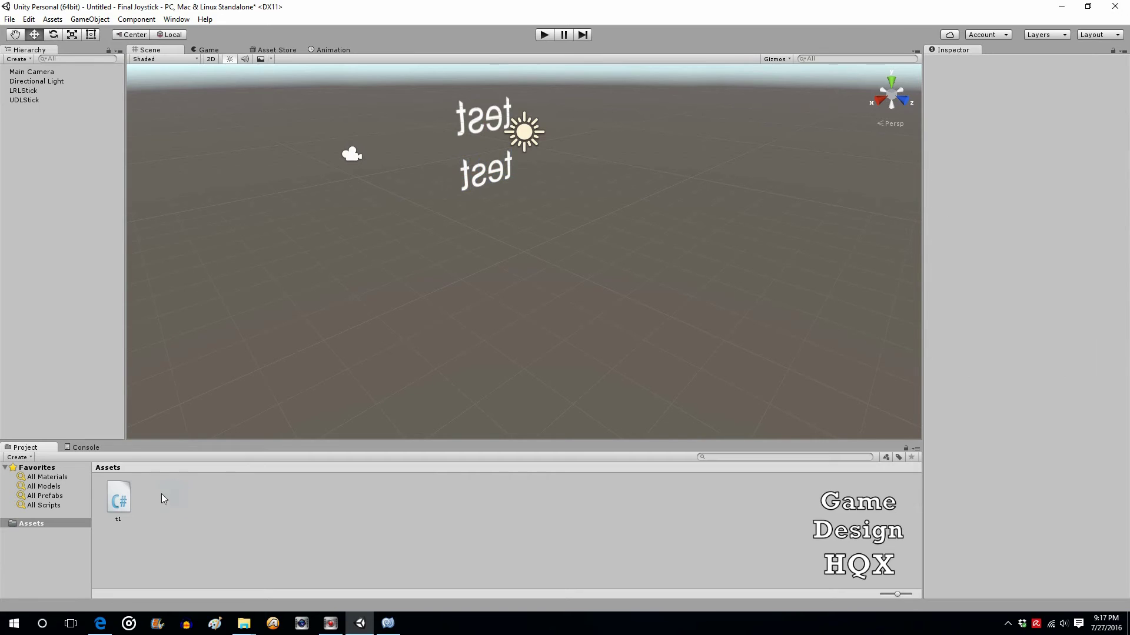
# Create a new C# script named t2 in Assets and attach it to UDLStick
pyautogui.rightClick(172, 495)
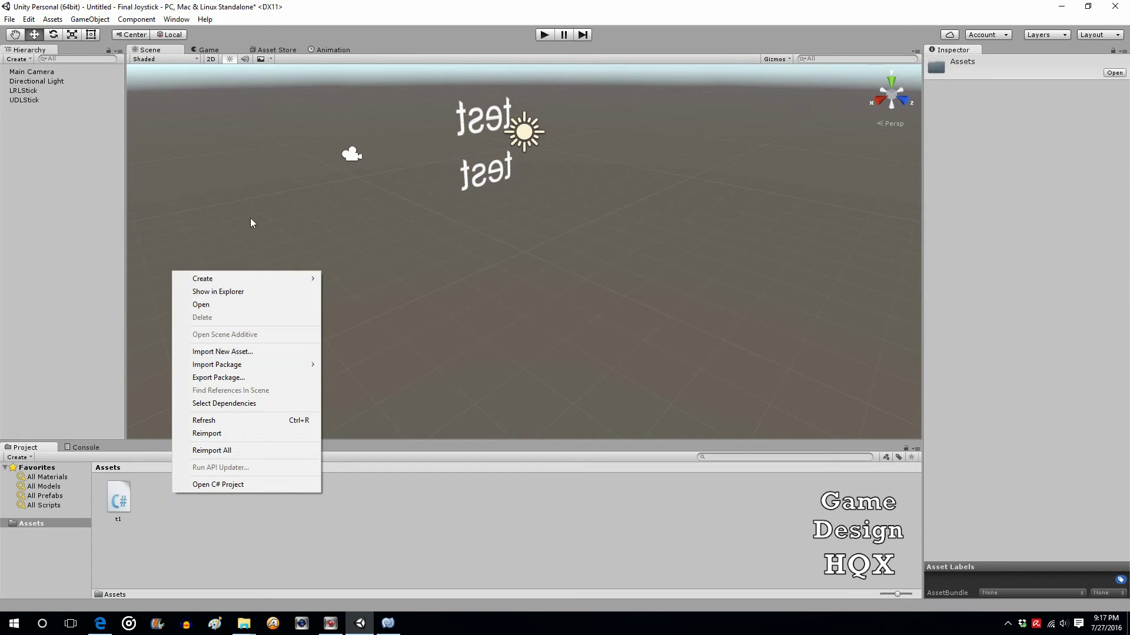
pyautogui.moveTo(243, 281)
pyautogui.click(383, 298)
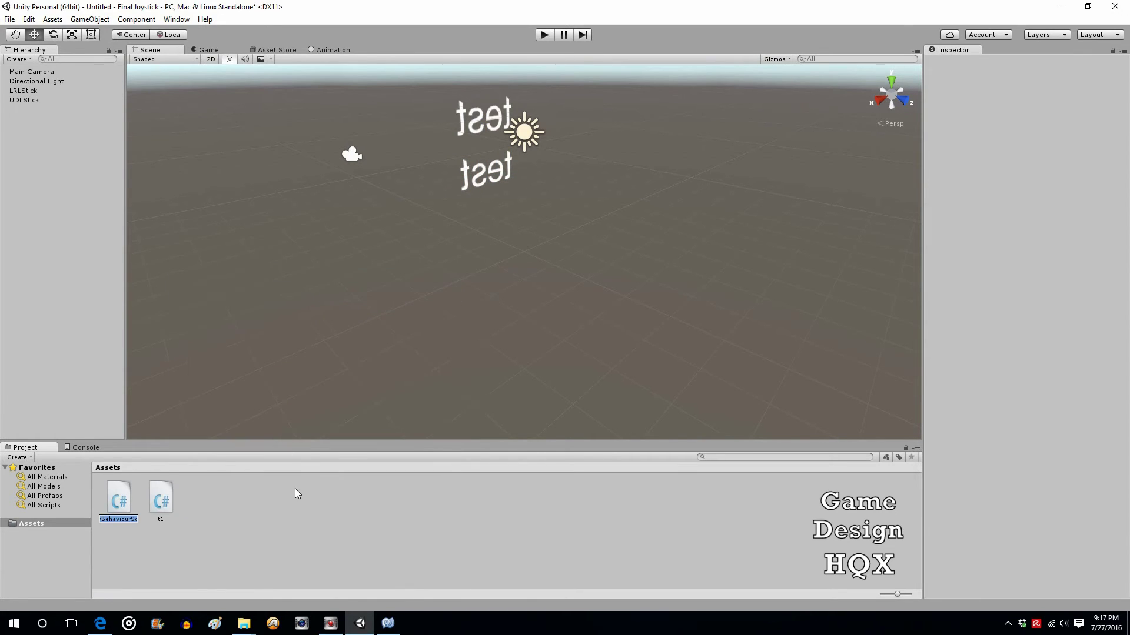
pyautogui.write('t2')
pyautogui.press('Return')
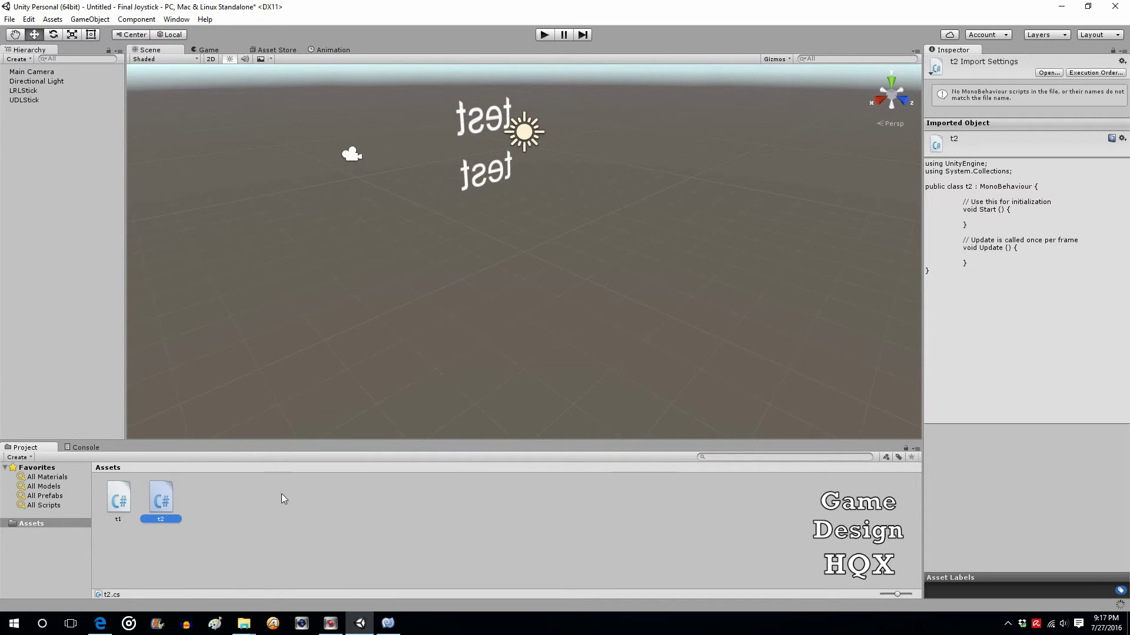
pyautogui.click(24, 101)
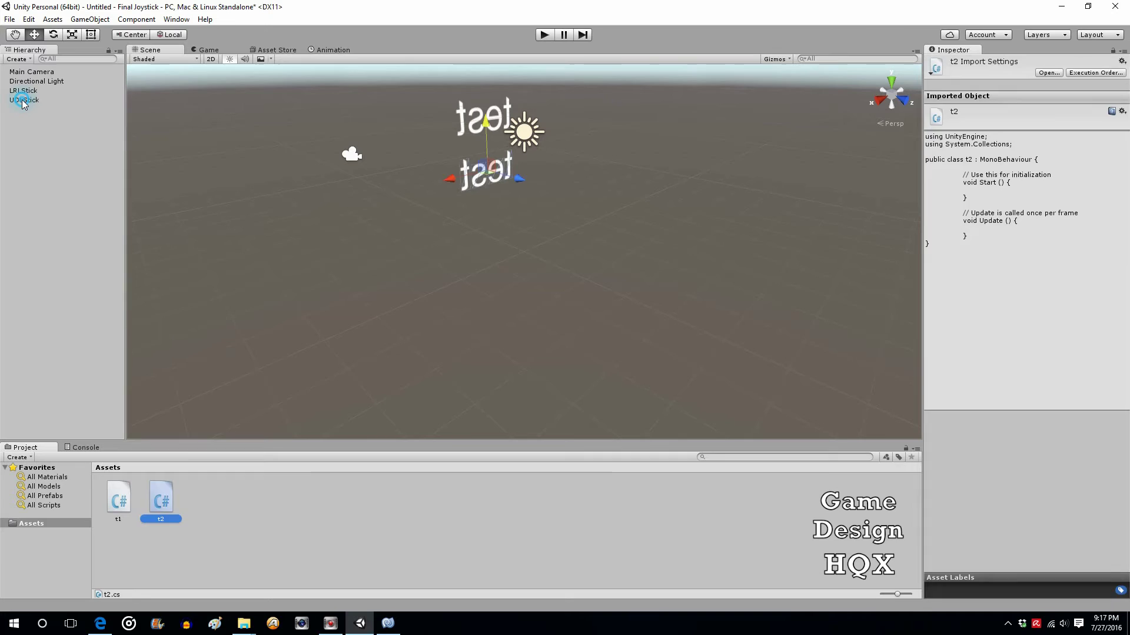
pyautogui.click(23, 101)
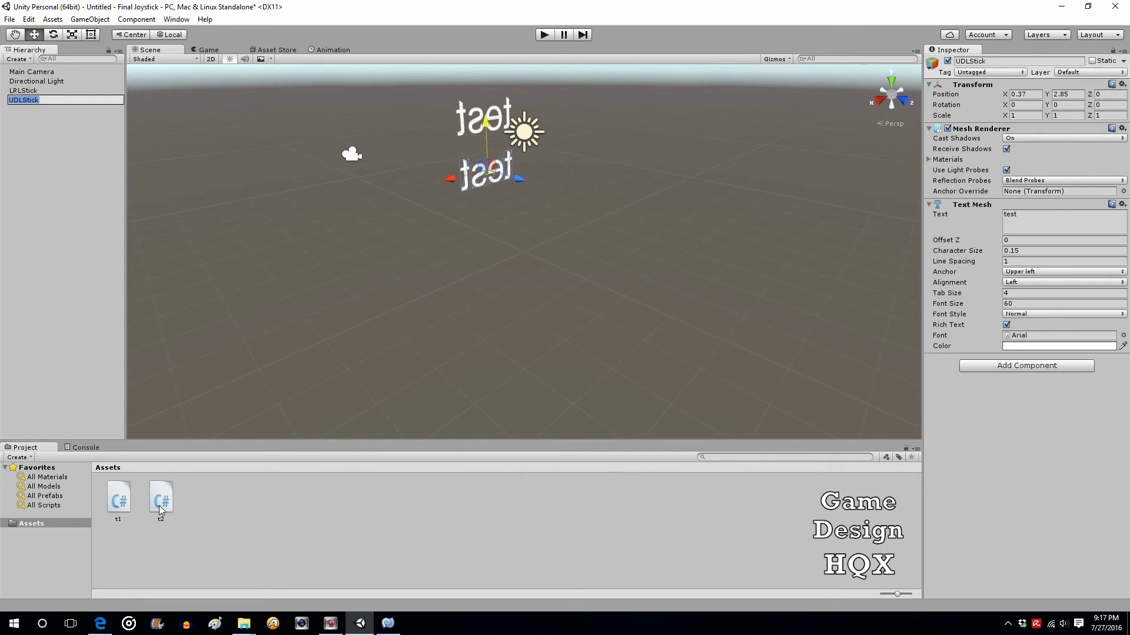
pyautogui.moveTo(161, 500); pyautogui.dragTo(1010, 408)
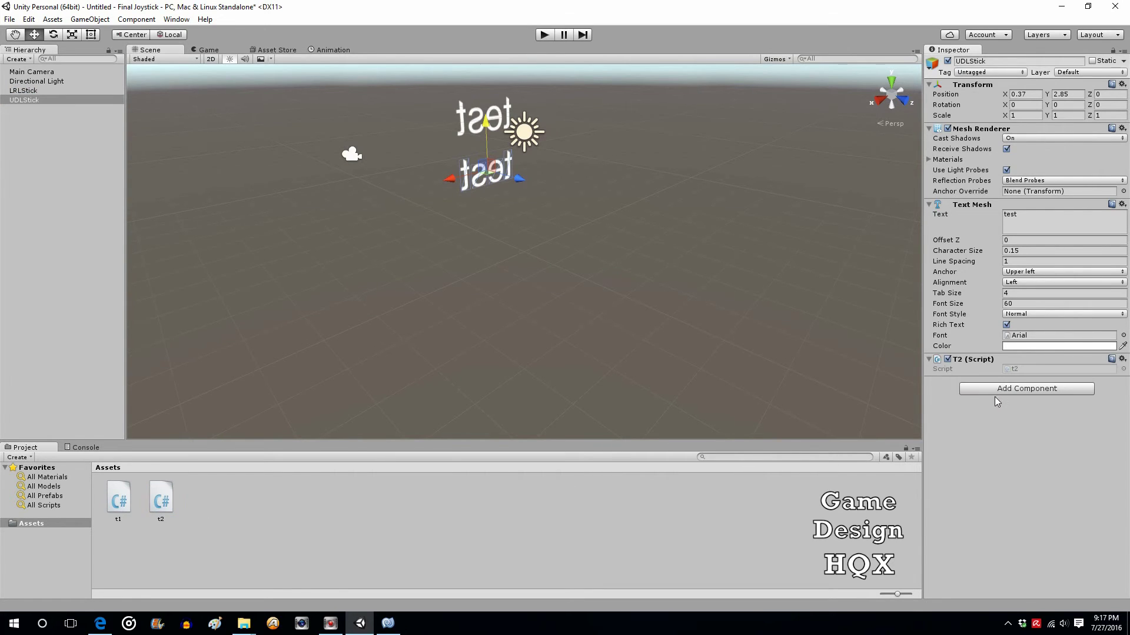
# Copy the GetAxis line from t1's Update and open t2.cs in MonoDevelop
pyautogui.doubleClick(122, 502)
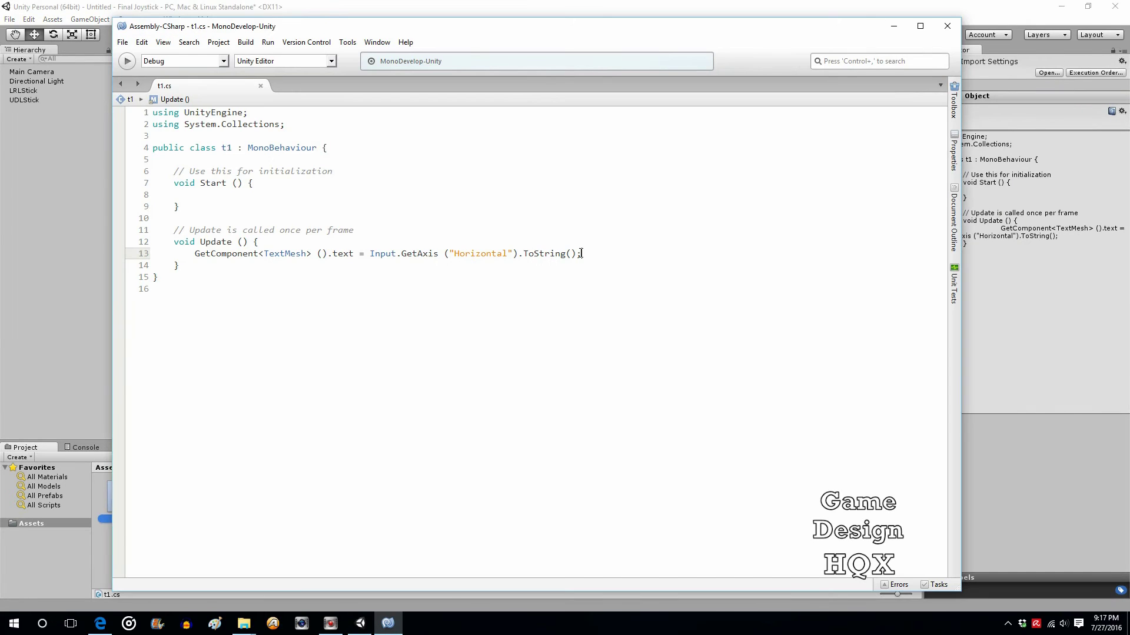
pyautogui.moveTo(598, 255); pyautogui.dragTo(197, 254)
pyautogui.hotkey('ctrl', 'c')
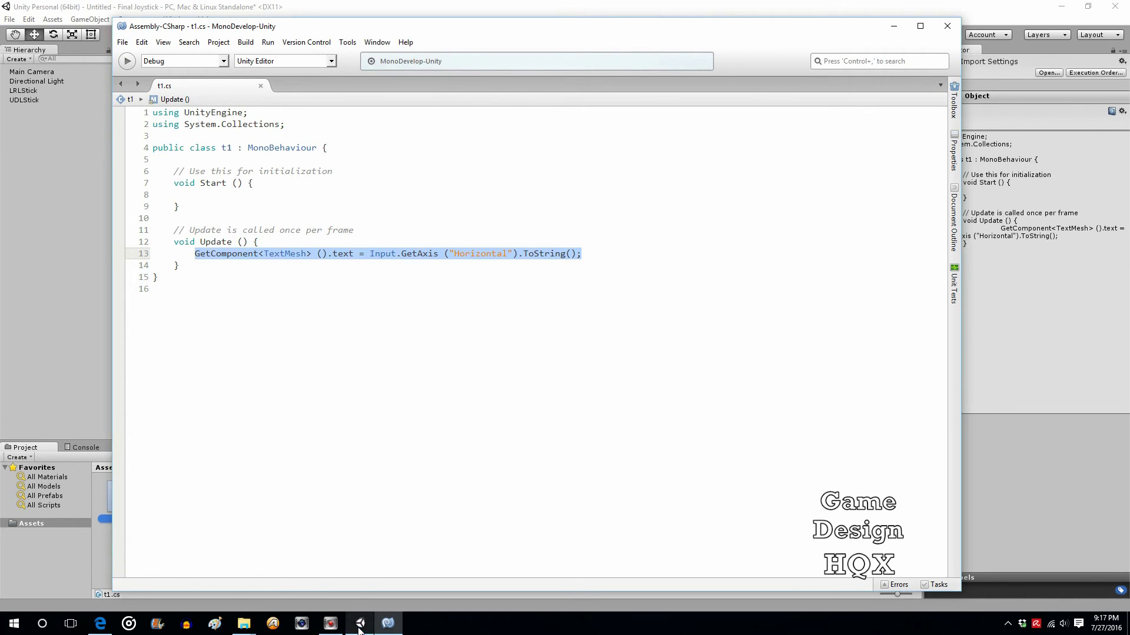
pyautogui.click(360, 625)
pyautogui.click(164, 498)
pyautogui.doubleClick(164, 494)
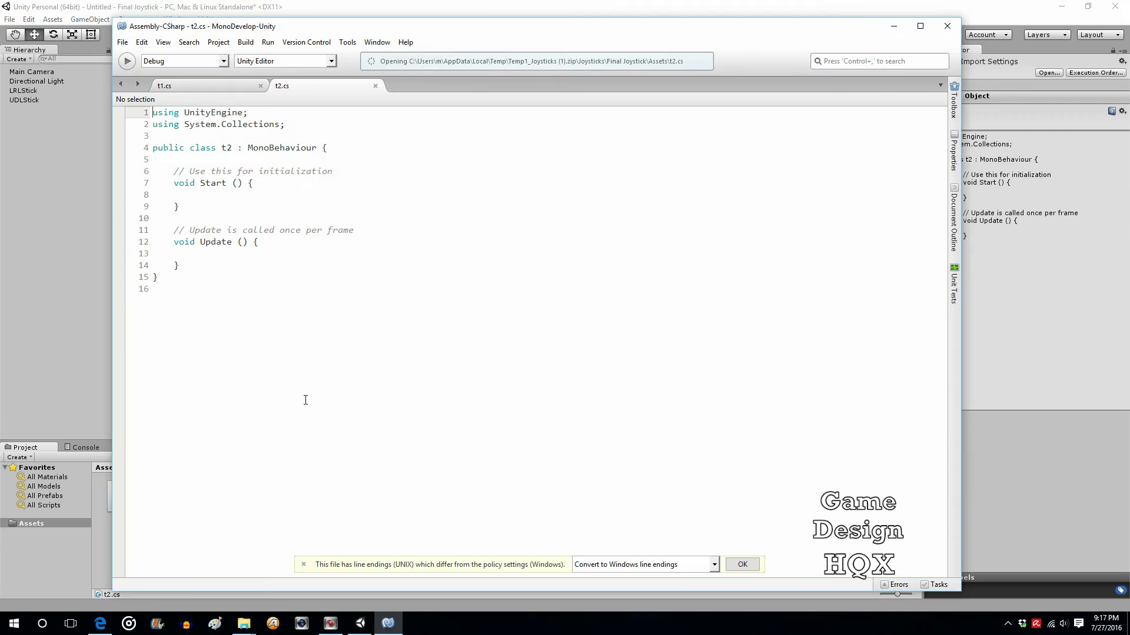
pyautogui.click(197, 253)
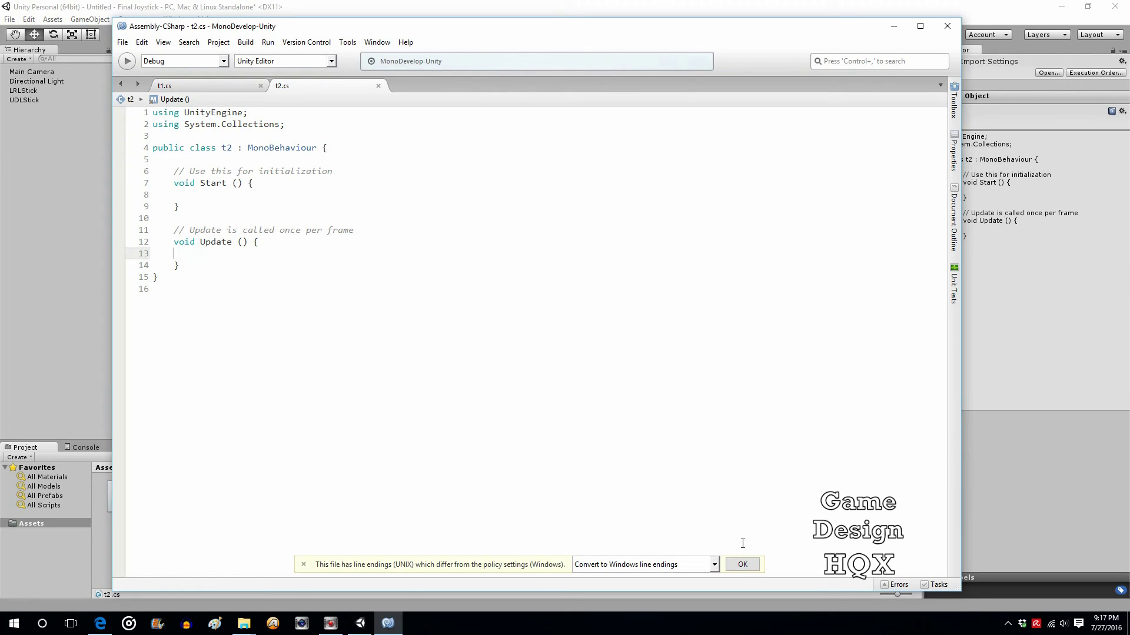
pyautogui.click(742, 564)
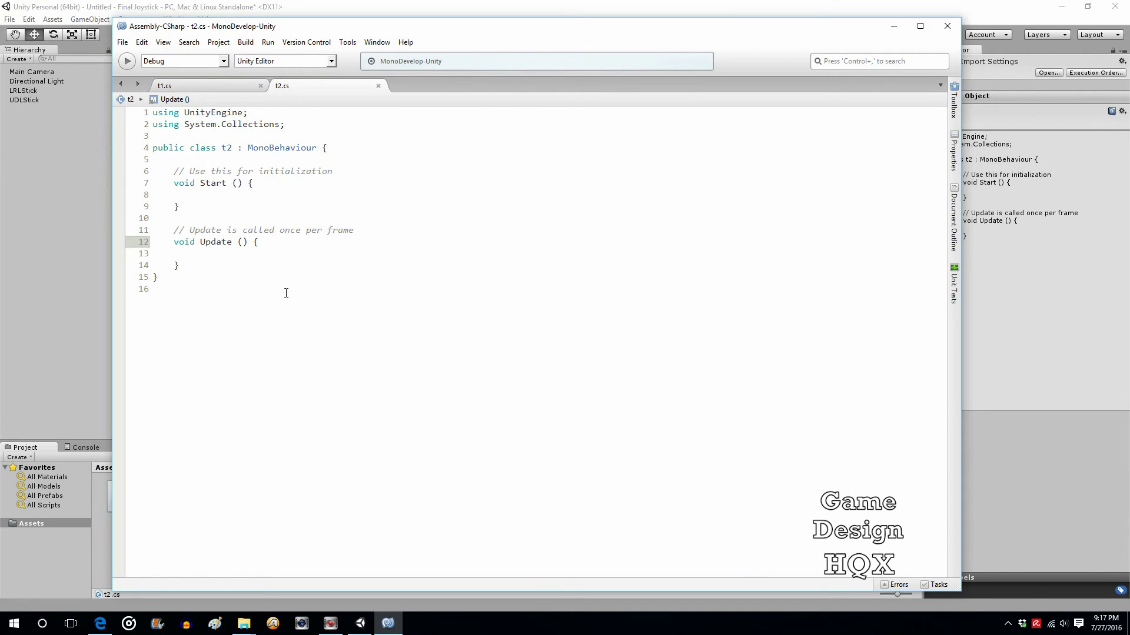
# Paste the line into t2's Update, change "Horizontal" to "Vertical", and save
pyautogui.click(220, 260)
pyautogui.hotkey('ctrl', 'v')
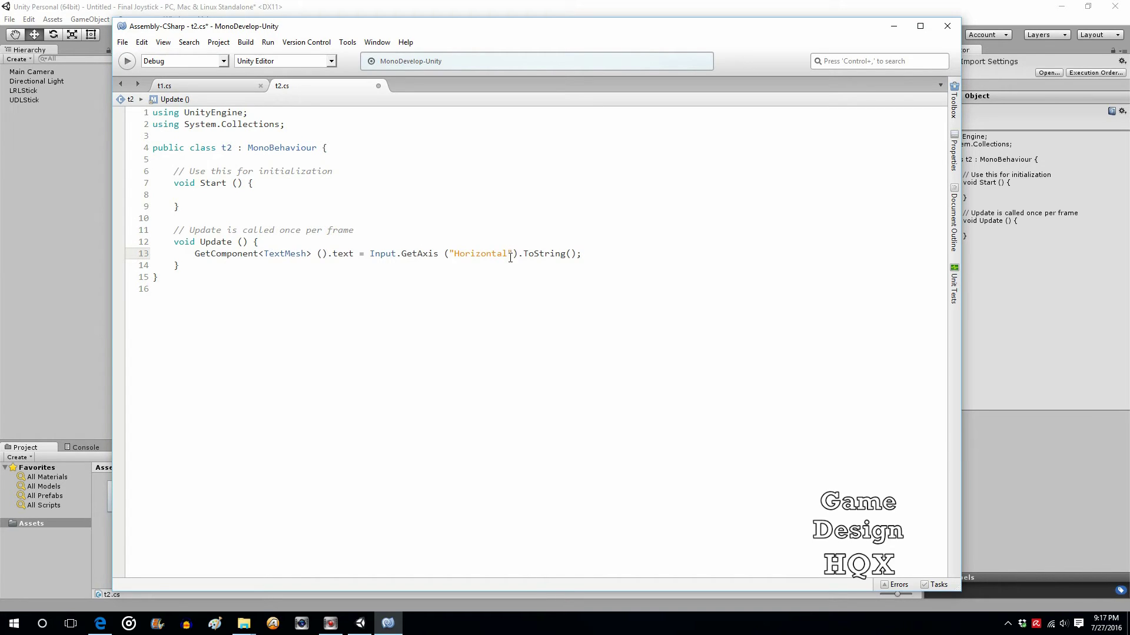
pyautogui.moveTo(507, 256); pyautogui.dragTo(458, 250)
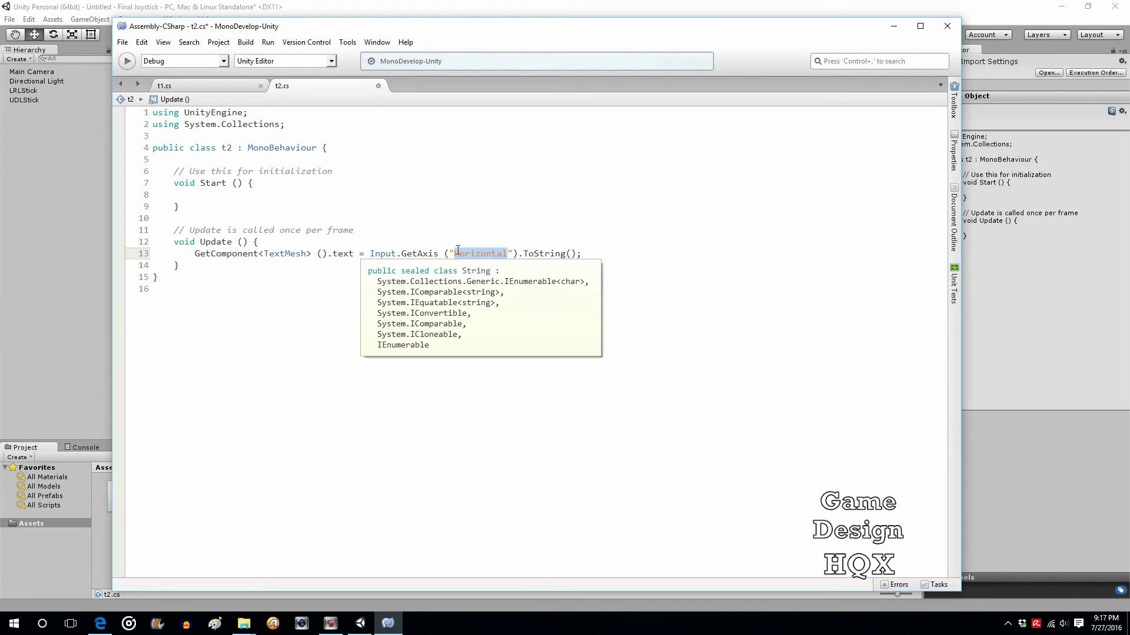
pyautogui.write('Ver')
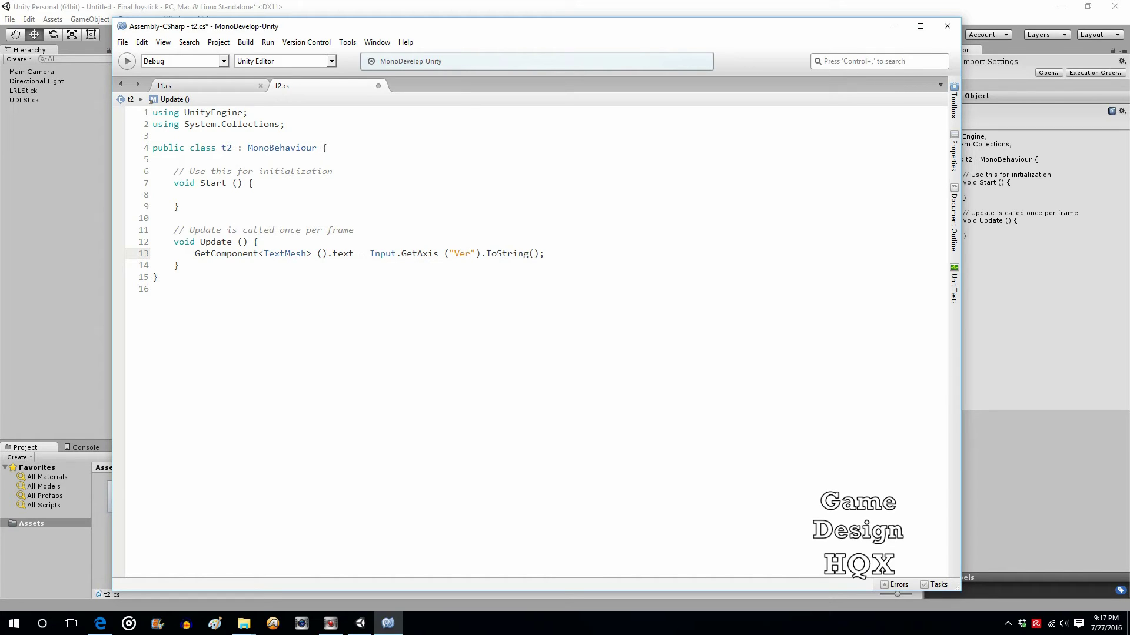
pyautogui.write('tical')
pyautogui.click(124, 43)
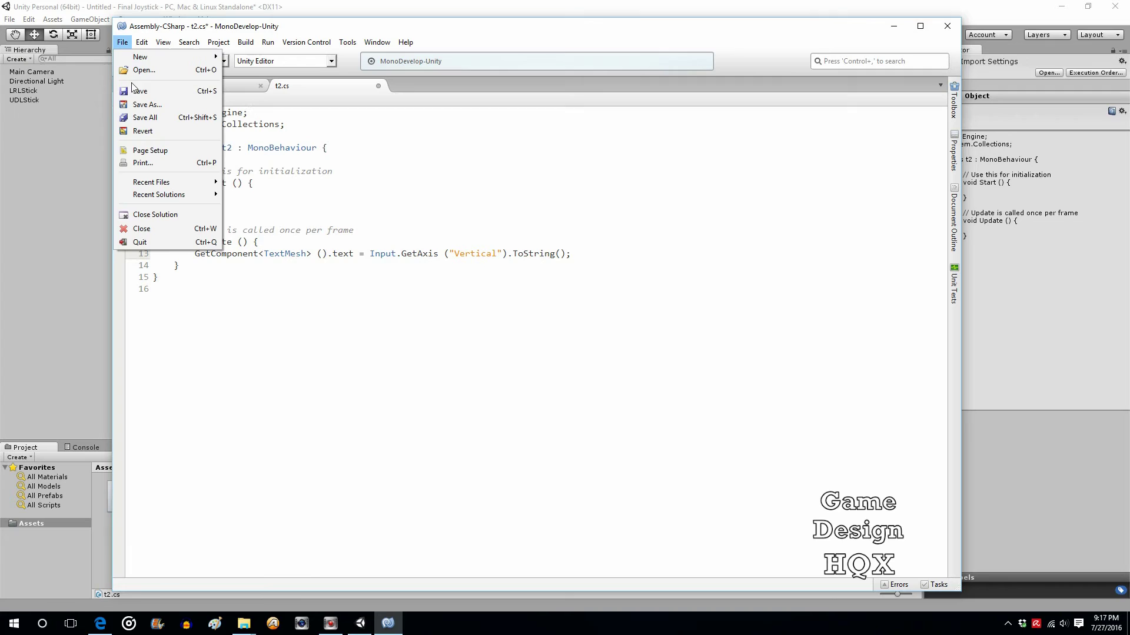
pyautogui.click(135, 91)
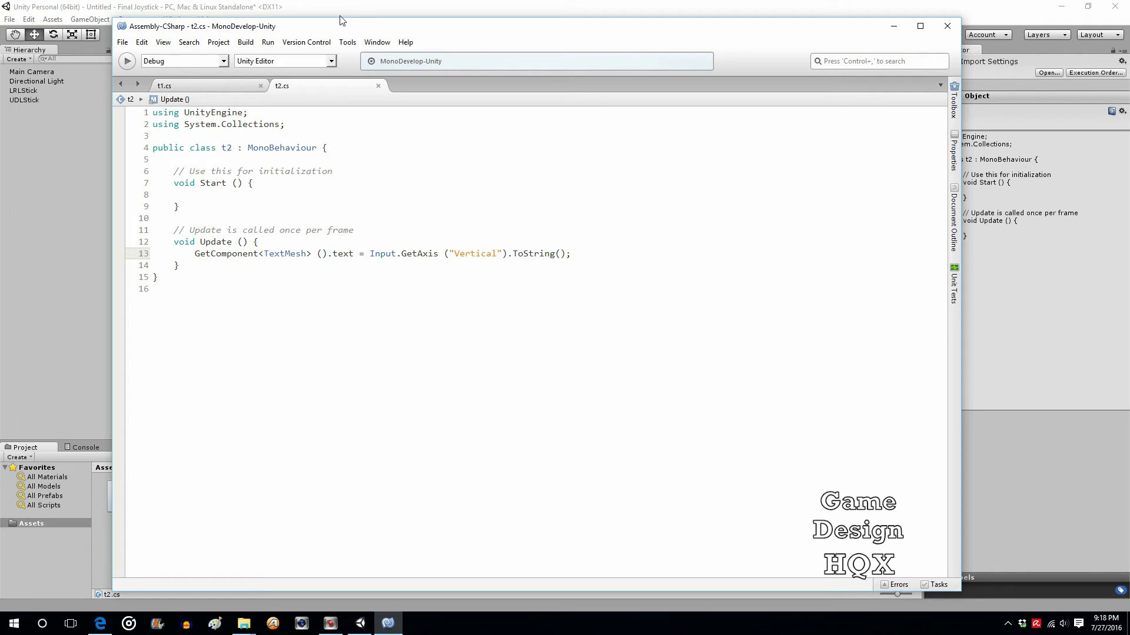
# View the Input Manager axis settings in Unity, then bring t2.cs in MonoDevelop back to front
pyautogui.click(489, 5)
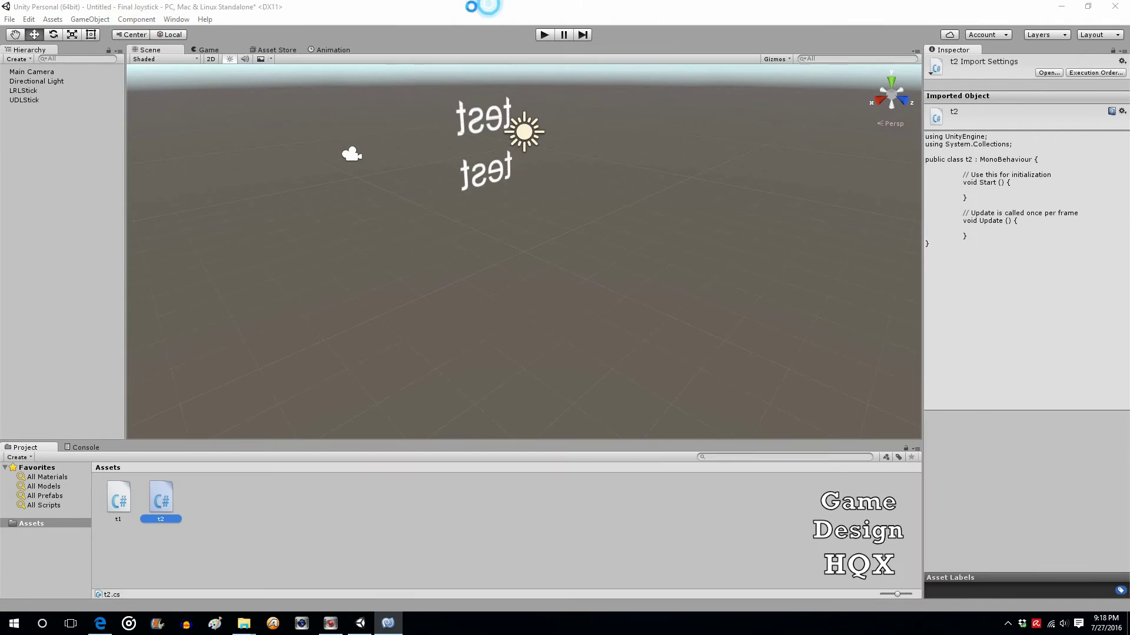
pyautogui.click(28, 19)
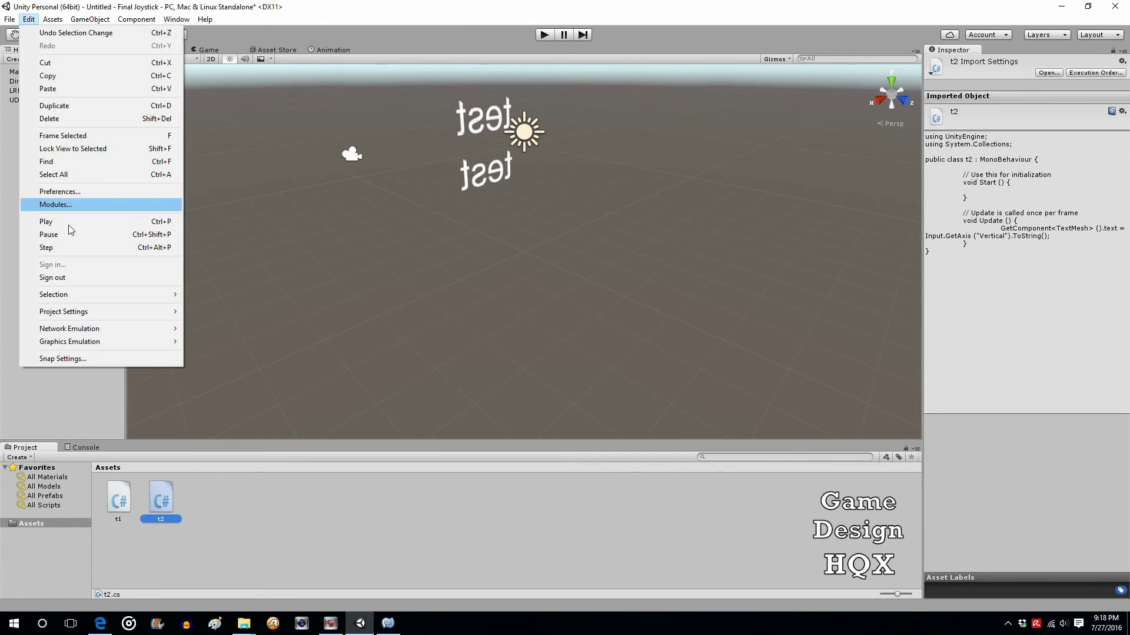
pyautogui.moveTo(98, 298)
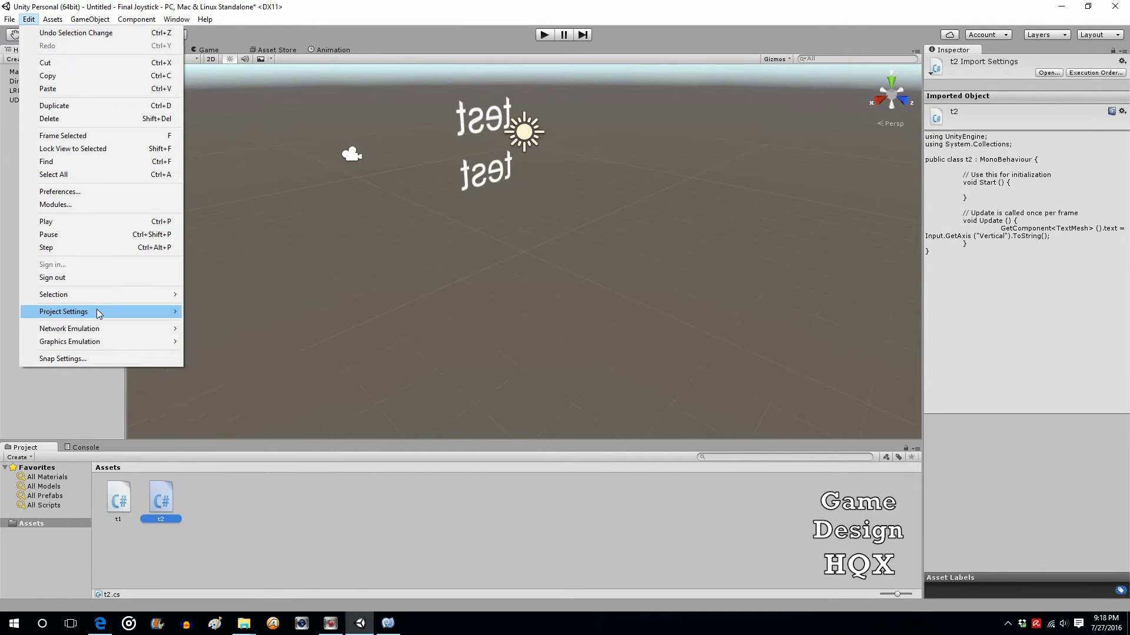
pyautogui.click(203, 312)
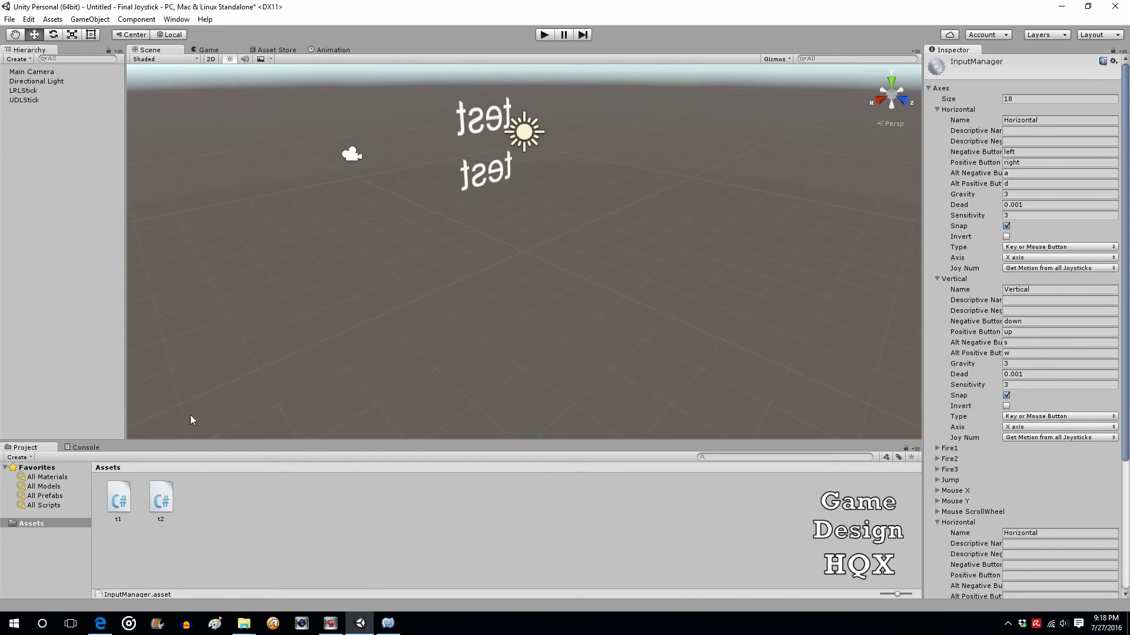
pyautogui.click(388, 623)
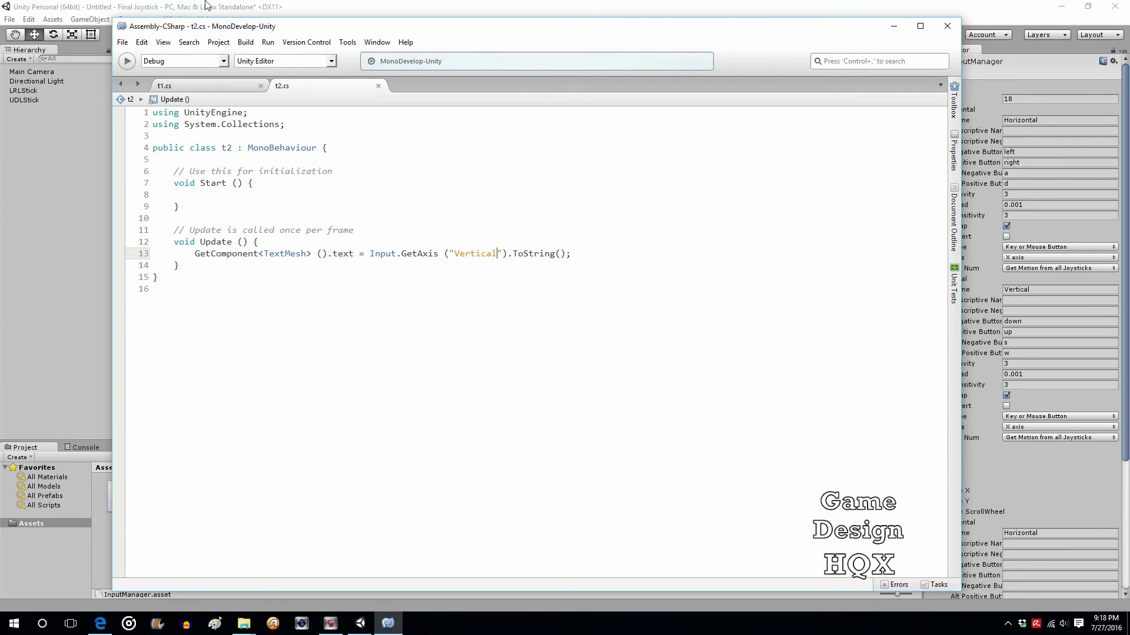
# Play the scene, move the stick left, right, up and down to check both readouts, then stop
pyautogui.click(127, 6)
pyautogui.click(22, 100)
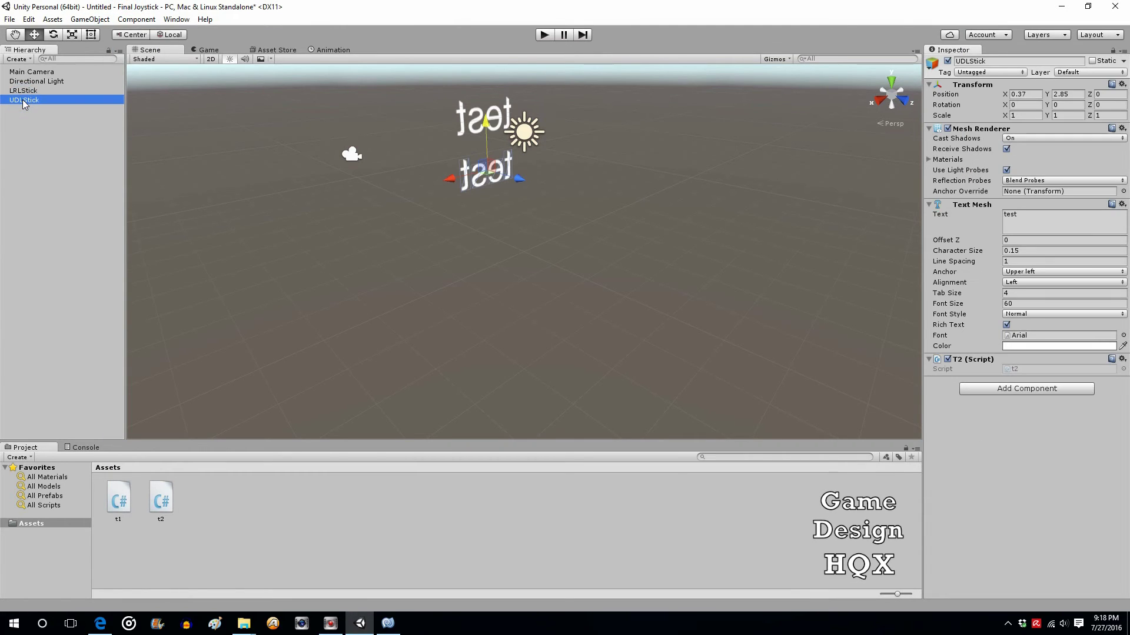
pyautogui.click(545, 36)
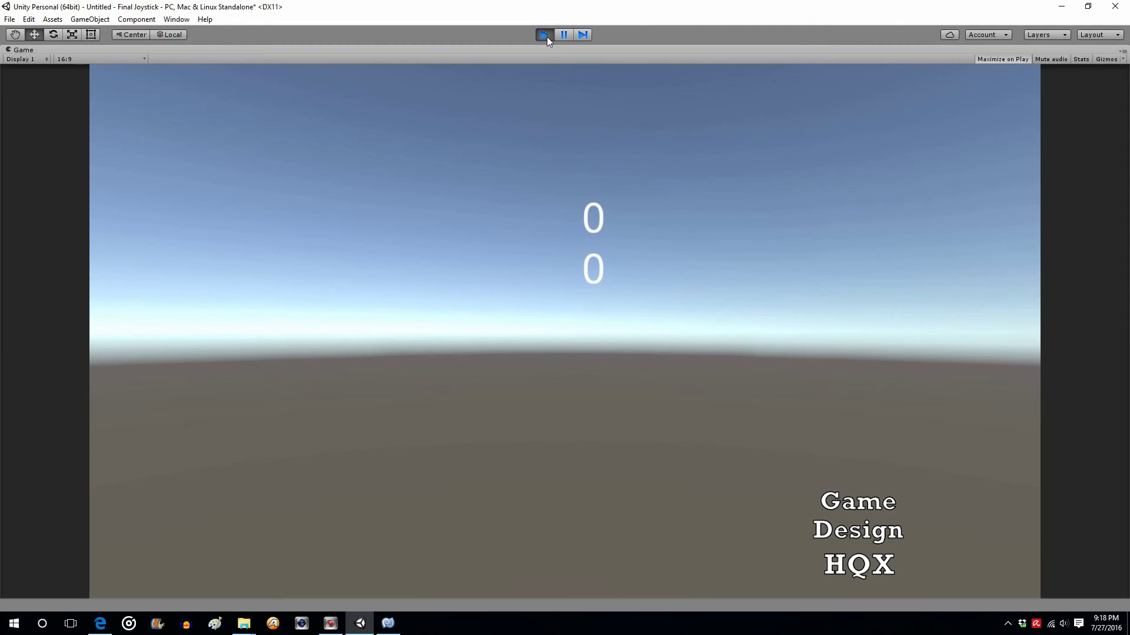
pyautogui.press('Left')
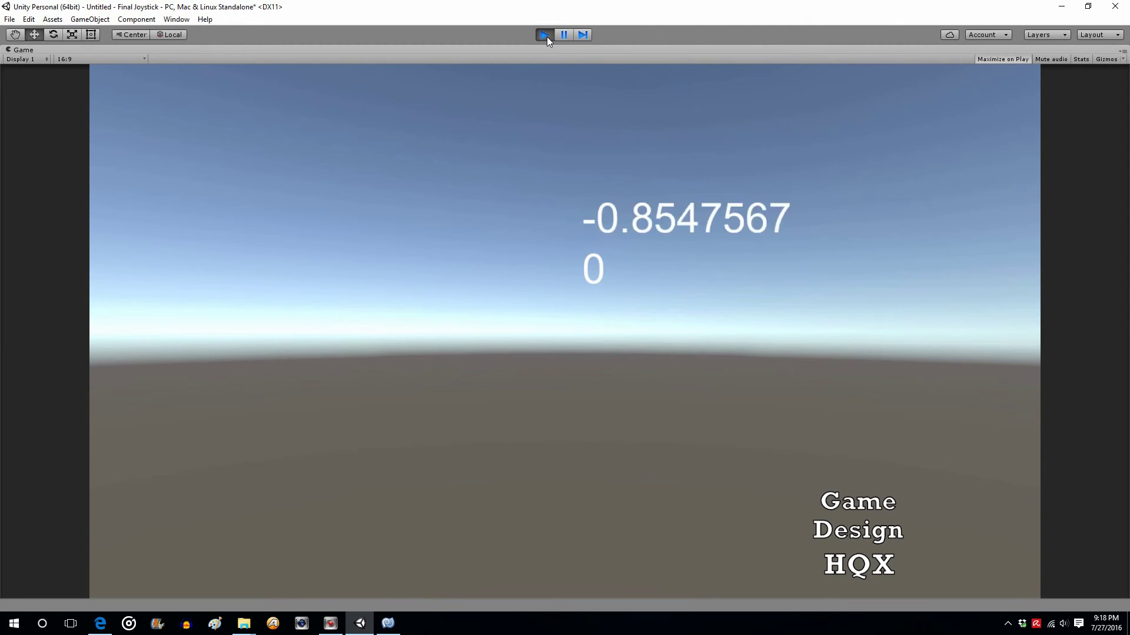
pyautogui.press('Right')
pyautogui.press('Up')
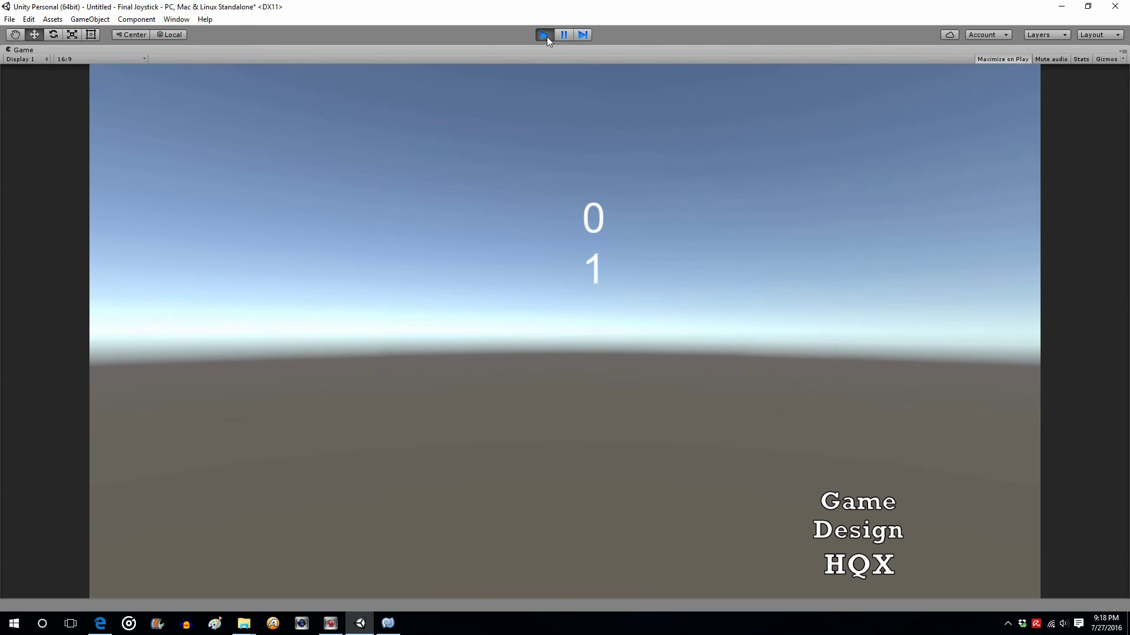
pyautogui.press('Down')
pyautogui.click(546, 34)
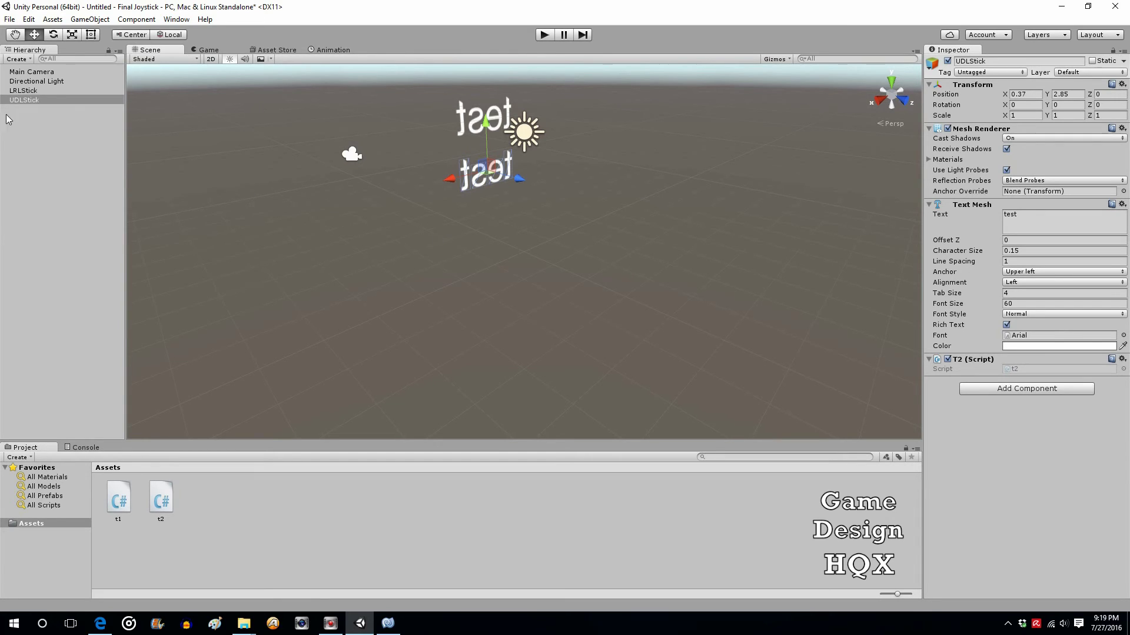
# In the Input Manager, rename the second, joystick-type Horizontal axis to Trigs
pyautogui.click(30, 20)
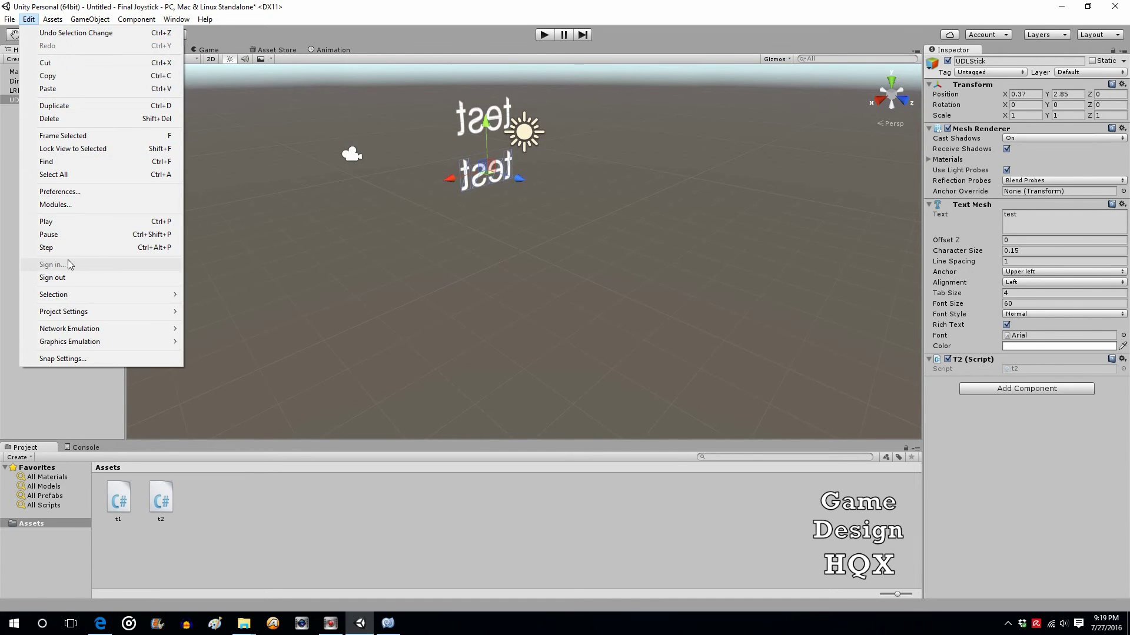
pyautogui.moveTo(68, 312)
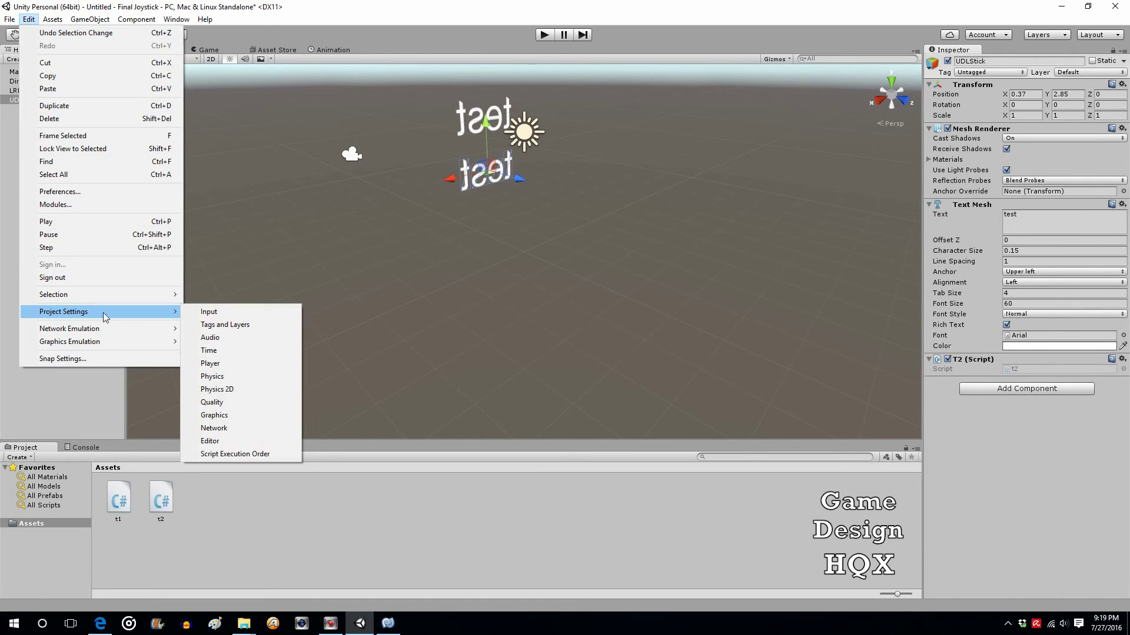
pyautogui.click(203, 312)
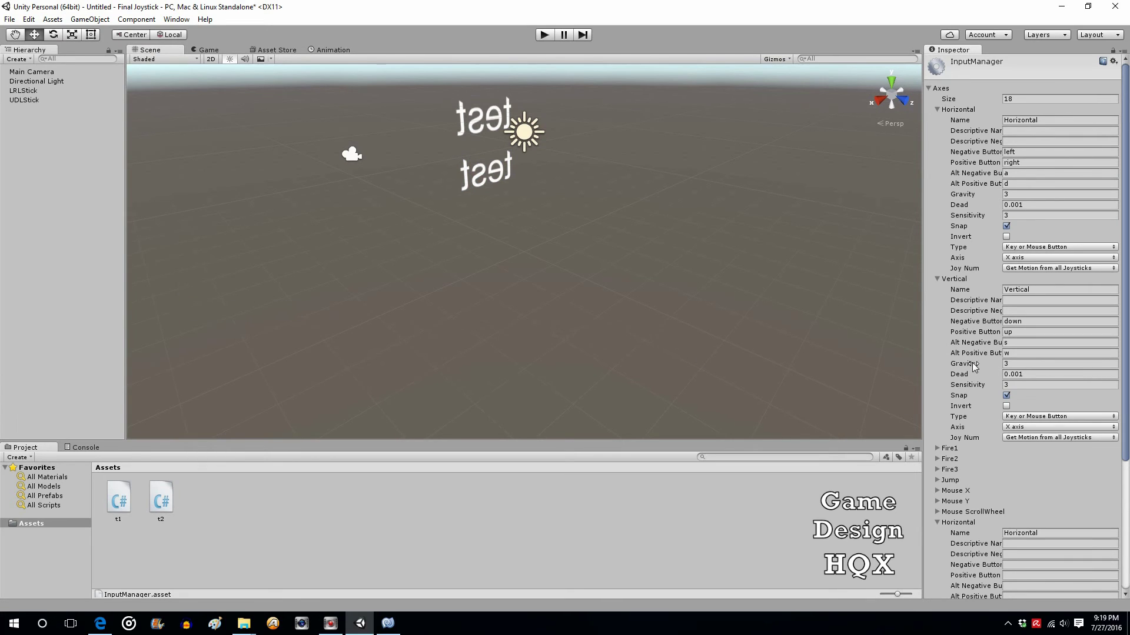
pyautogui.scroll(-3, 1037, 393)
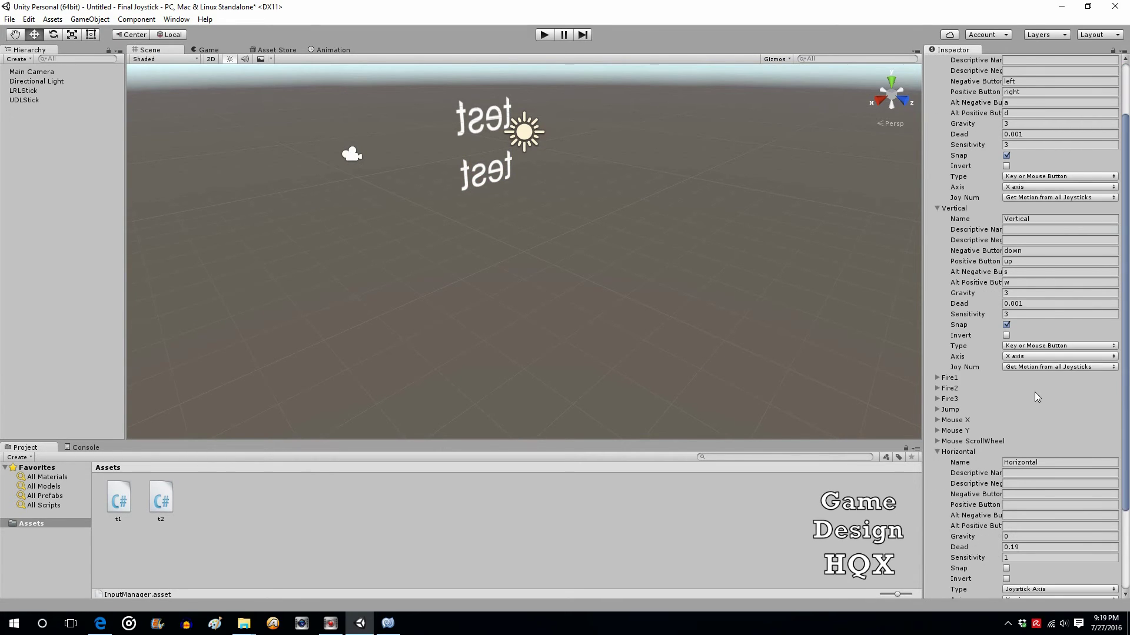
pyautogui.scroll(-3, 1035, 393)
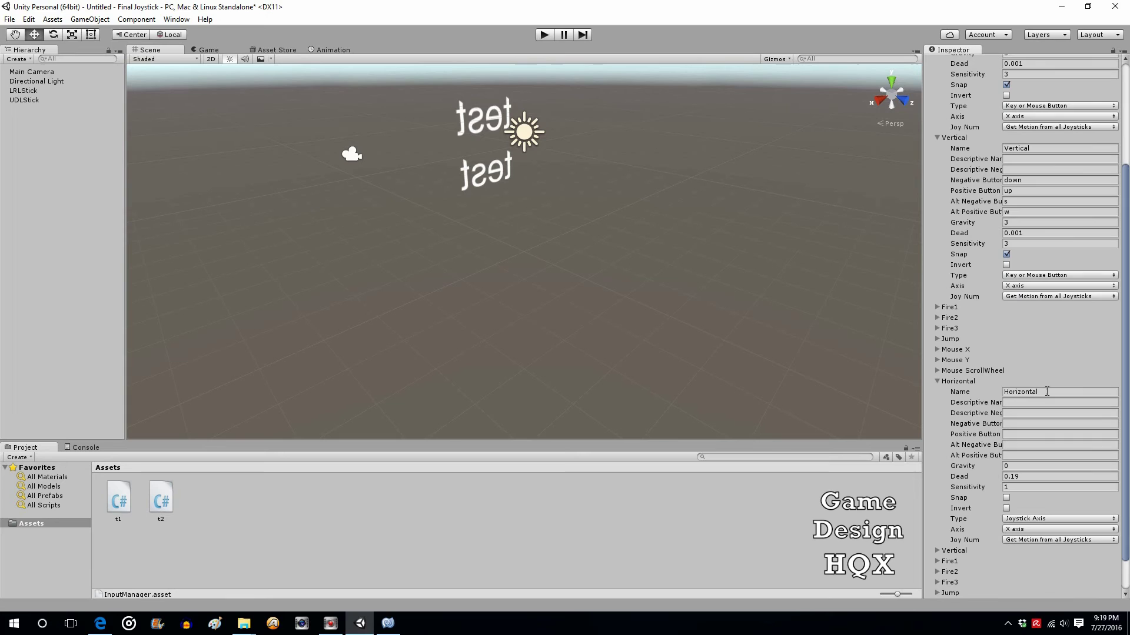
pyautogui.click(1048, 392)
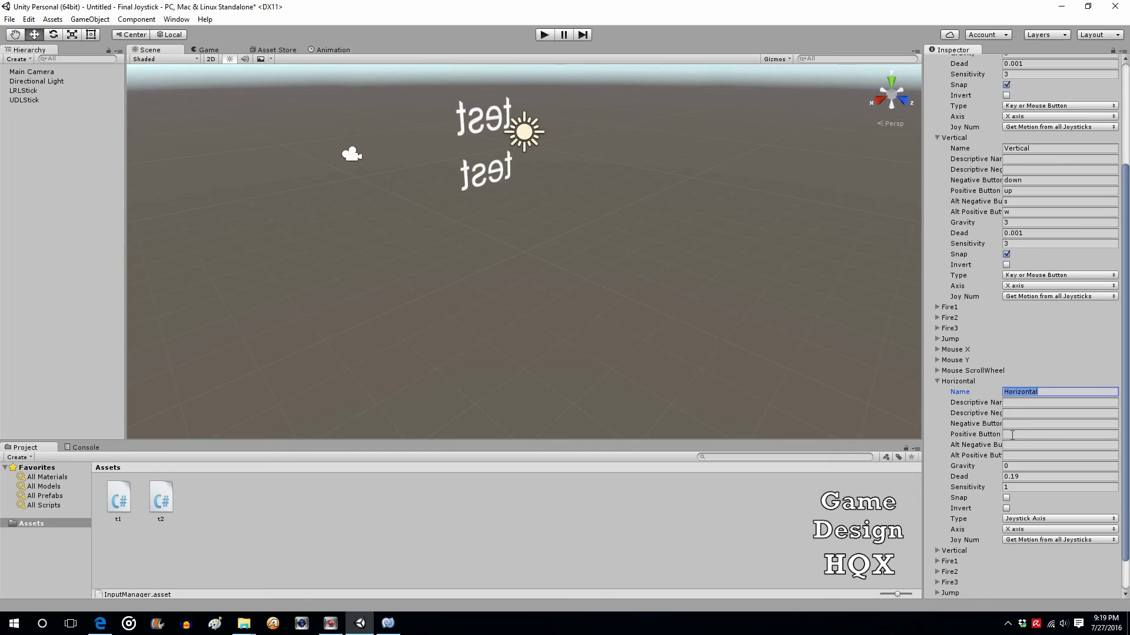
pyautogui.write('Trigs')
pyautogui.click(263, 488)
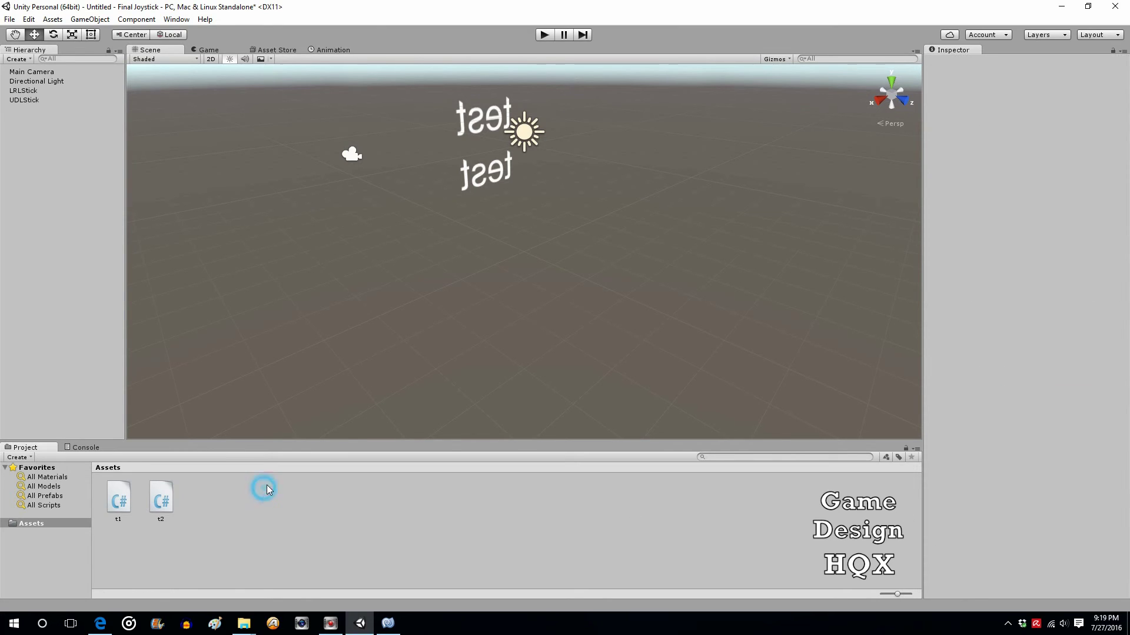
# Duplicate UDLStick and rename the copy LRTrigs
pyautogui.rightClick(32, 99)
pyautogui.click(62, 106)
pyautogui.rightClick(30, 113)
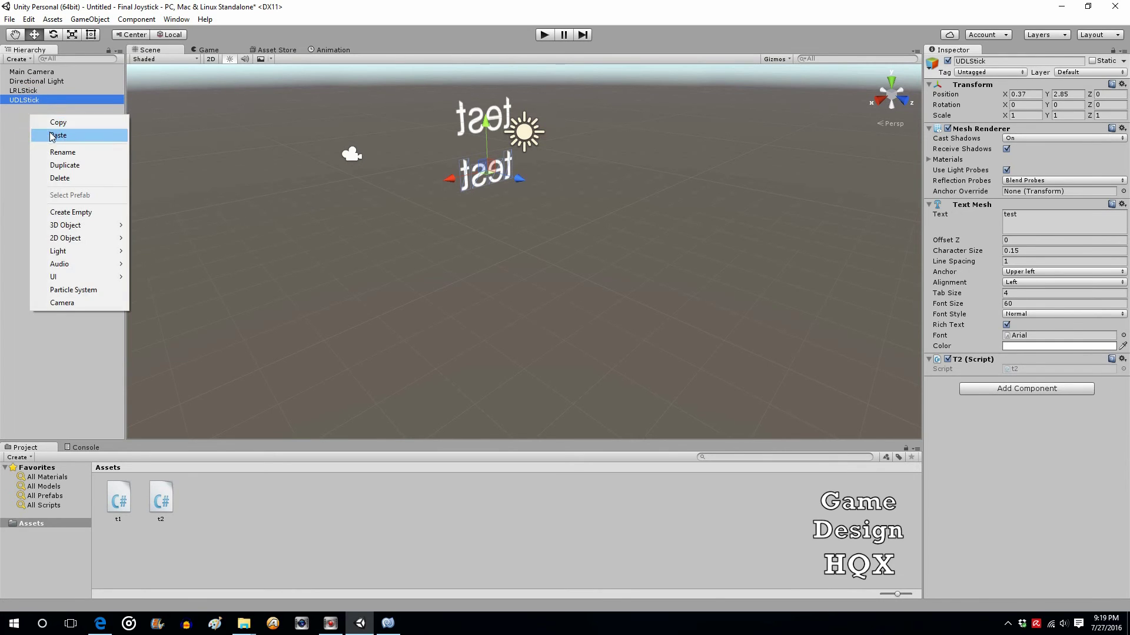
pyautogui.click(58, 135)
pyautogui.click(58, 110)
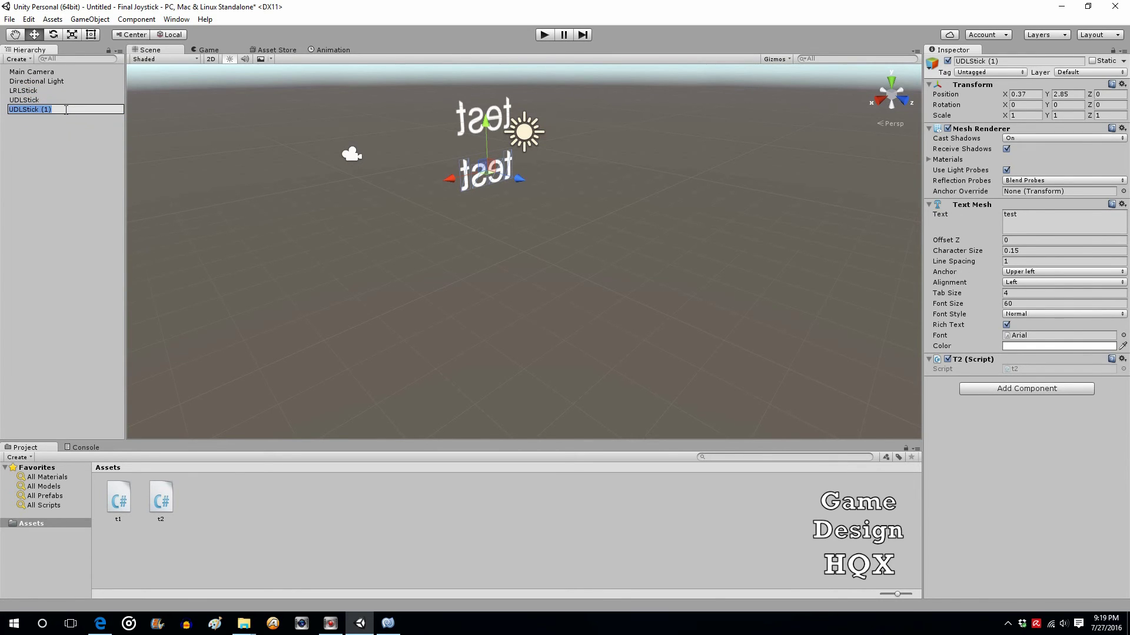
pyautogui.write('LRTrigs')
pyautogui.click(46, 145)
# Replace LRTrigs' T2 script with a newly created C# script named t3
pyautogui.click(24, 109)
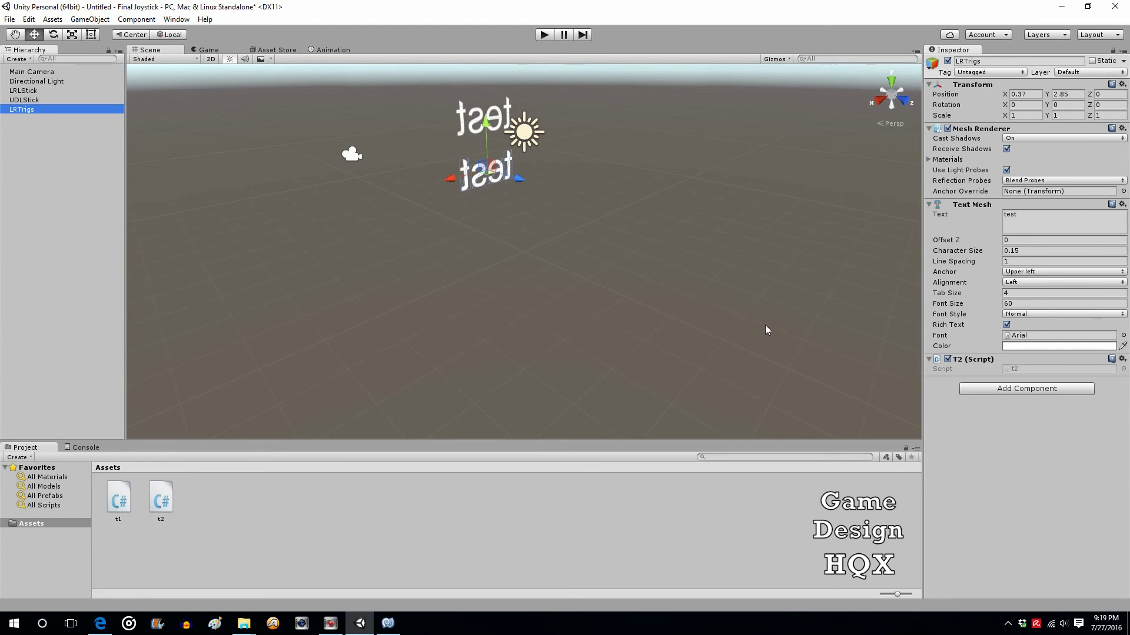
pyautogui.rightClick(1000, 359)
pyautogui.click(1022, 383)
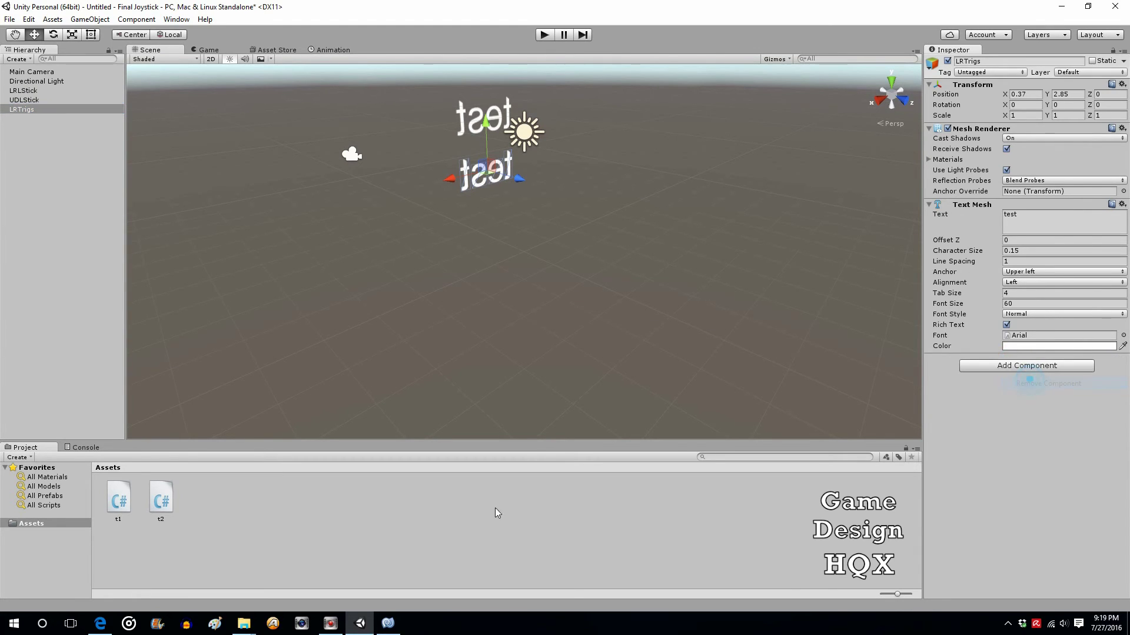
pyautogui.rightClick(259, 489)
pyautogui.moveTo(319, 277)
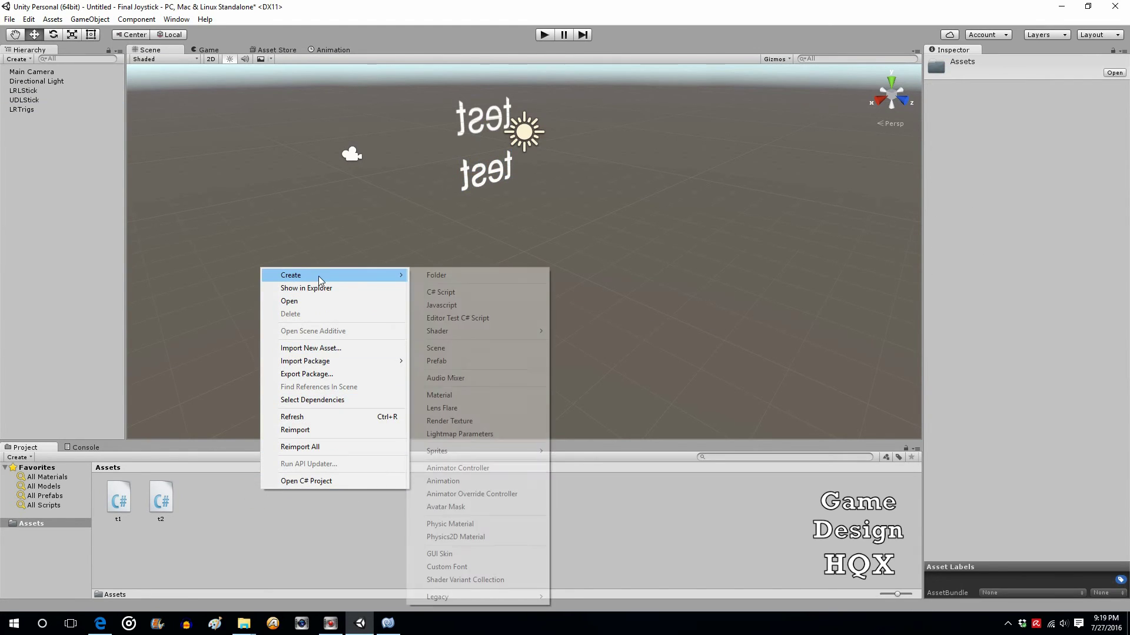
pyautogui.click(440, 292)
pyautogui.write('t3')
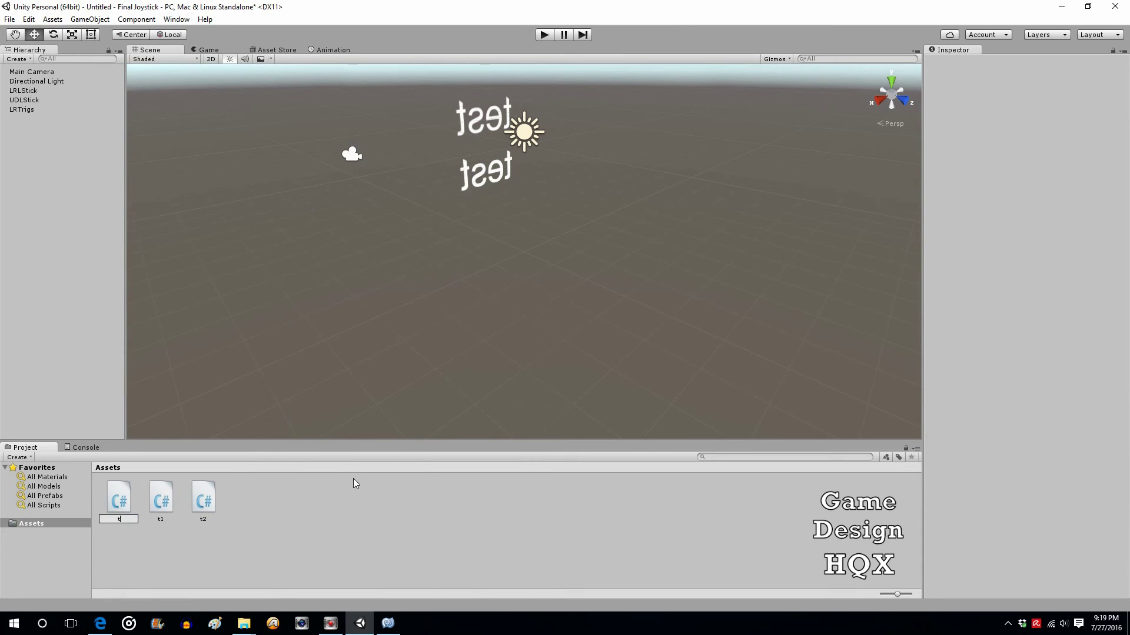
pyautogui.click(298, 484)
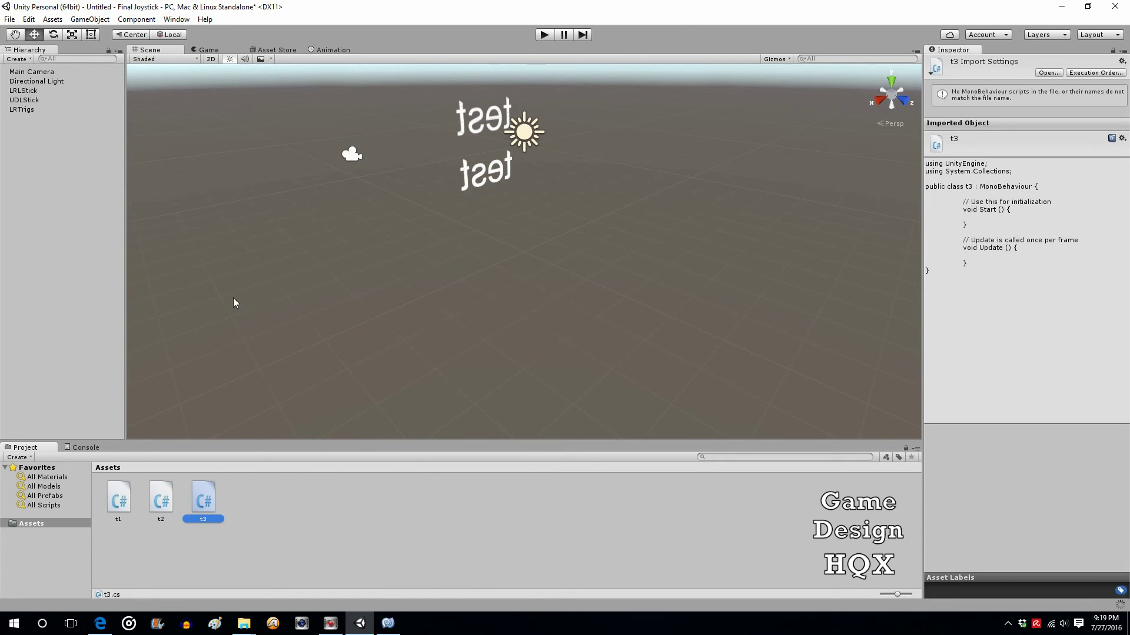
pyautogui.click(18, 111)
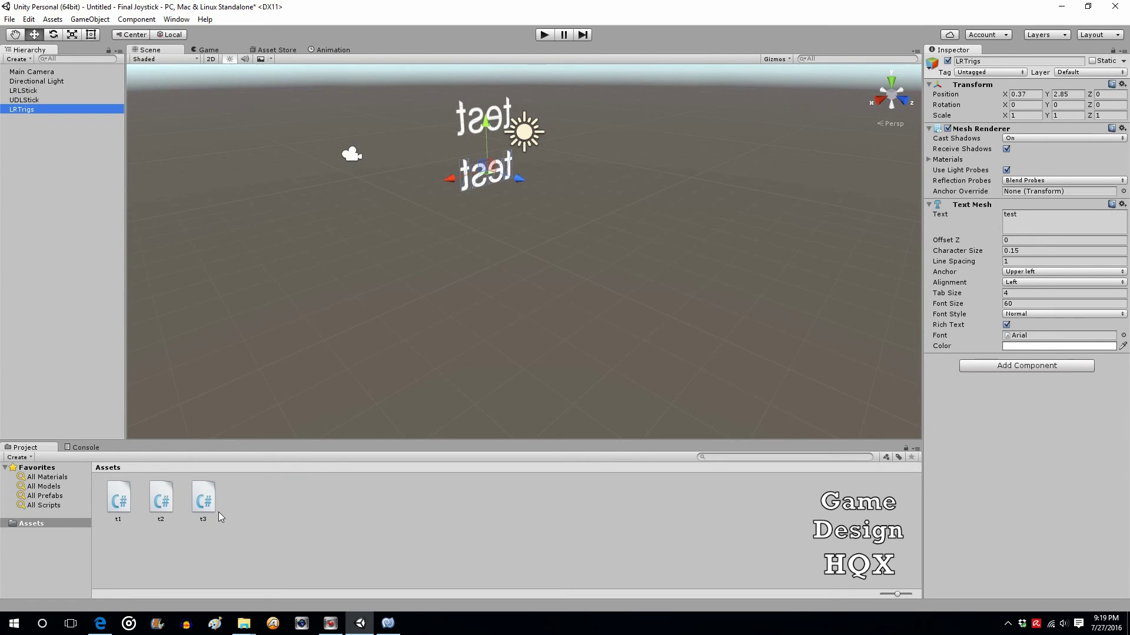
pyautogui.moveTo(203, 501); pyautogui.dragTo(1019, 433)
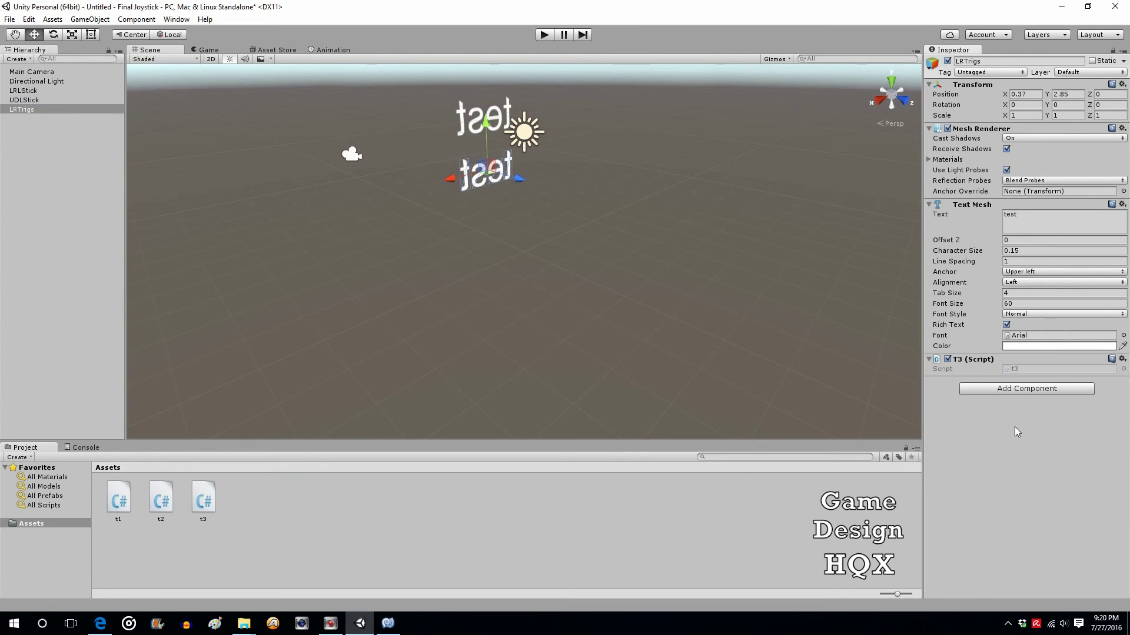
# Open the t3 script in MonoDevelop, converting it to Windows line endings
pyautogui.click(211, 494)
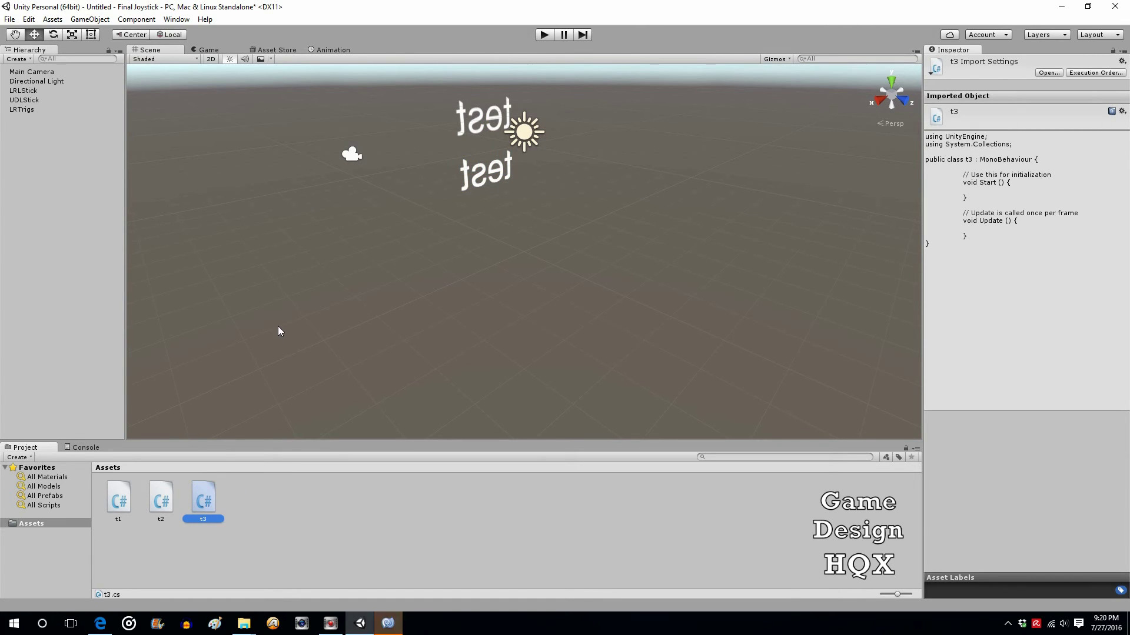
pyautogui.click(388, 623)
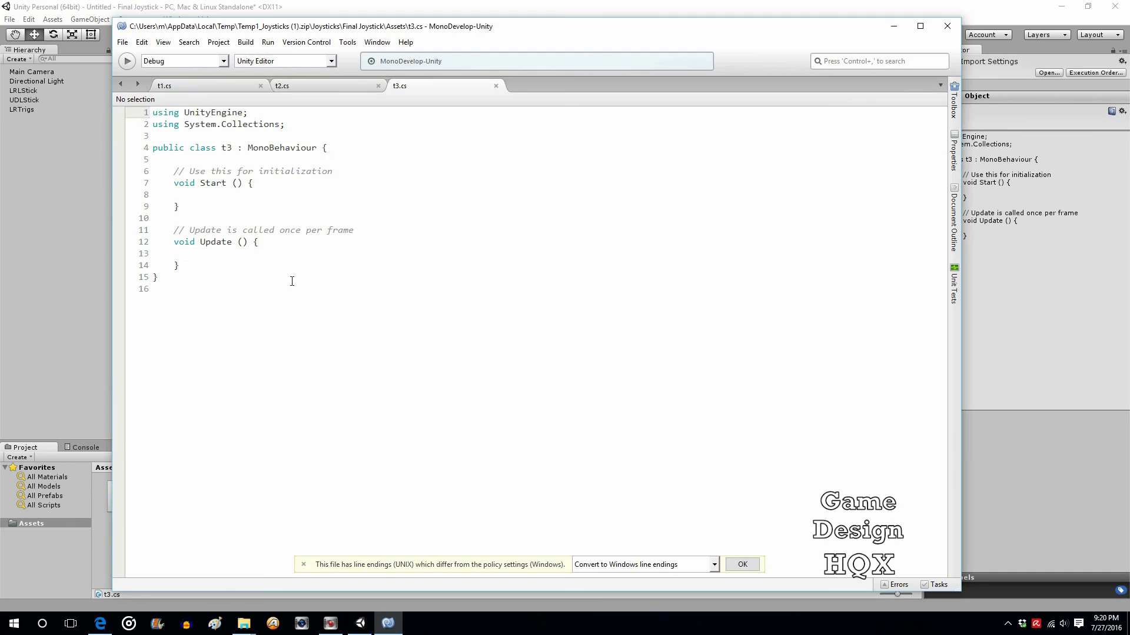
pyautogui.click(742, 564)
pyautogui.click(210, 253)
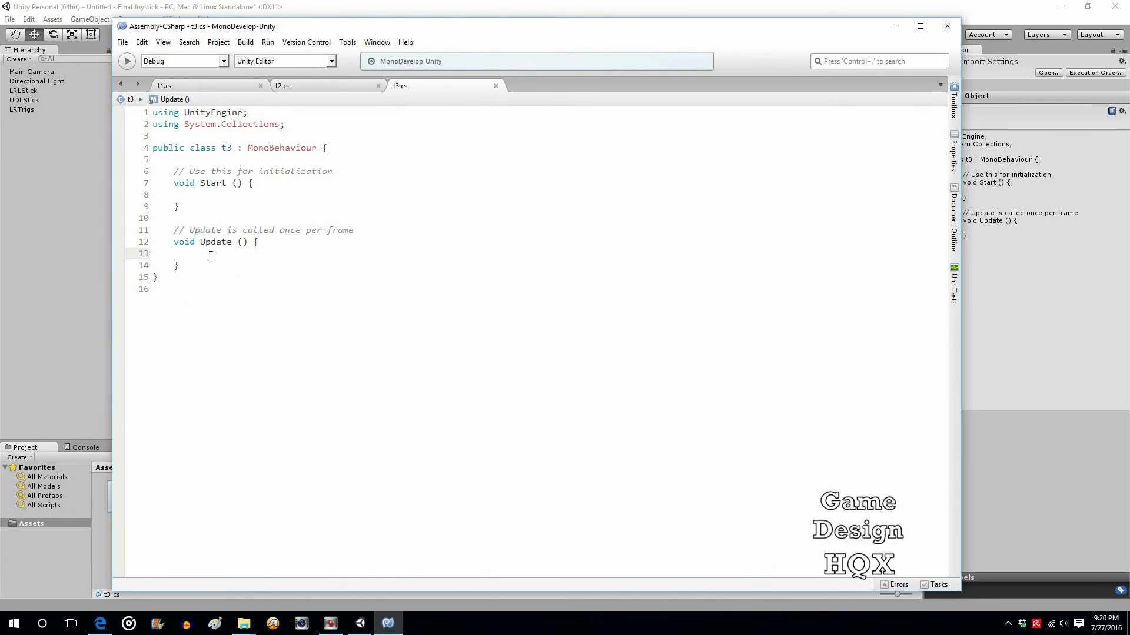
# Add GetComponent<TextMesh> ().text = Input.GetAxis ("Trigs").ToString(); to Update and save
pyautogui.write('GetComponent<TextMesh> ().text = Input.GetAxis ("Horizontal").ToString();')
pyautogui.moveTo(508, 254); pyautogui.dragTo(454, 250)
pyautogui.write('Trigs')
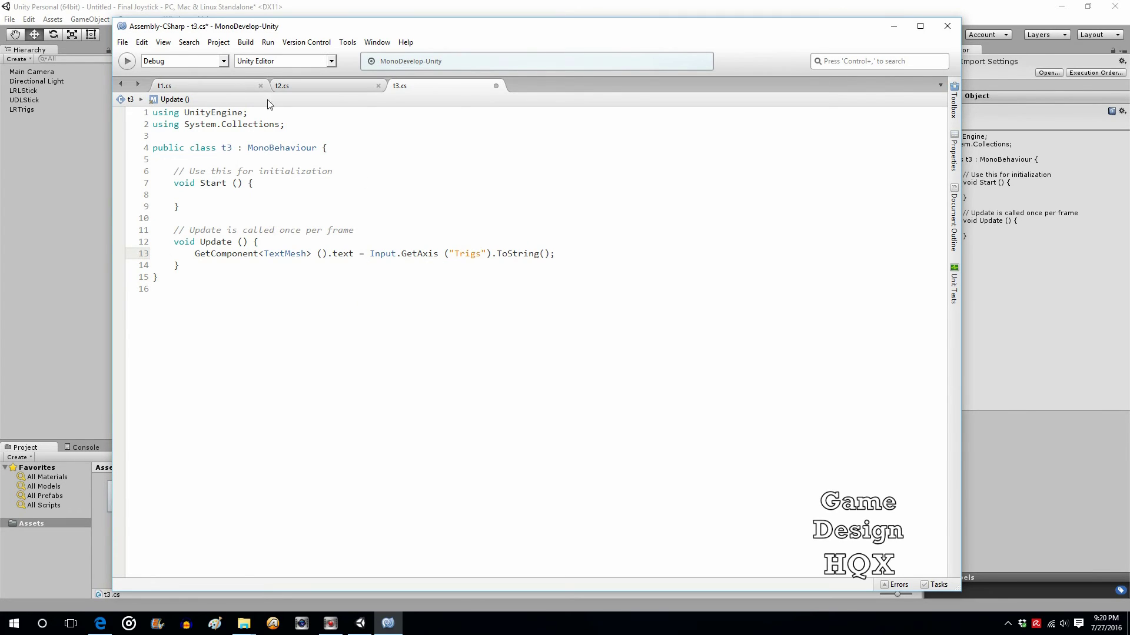
pyautogui.click(123, 42)
pyautogui.click(139, 90)
pyautogui.click(66, 7)
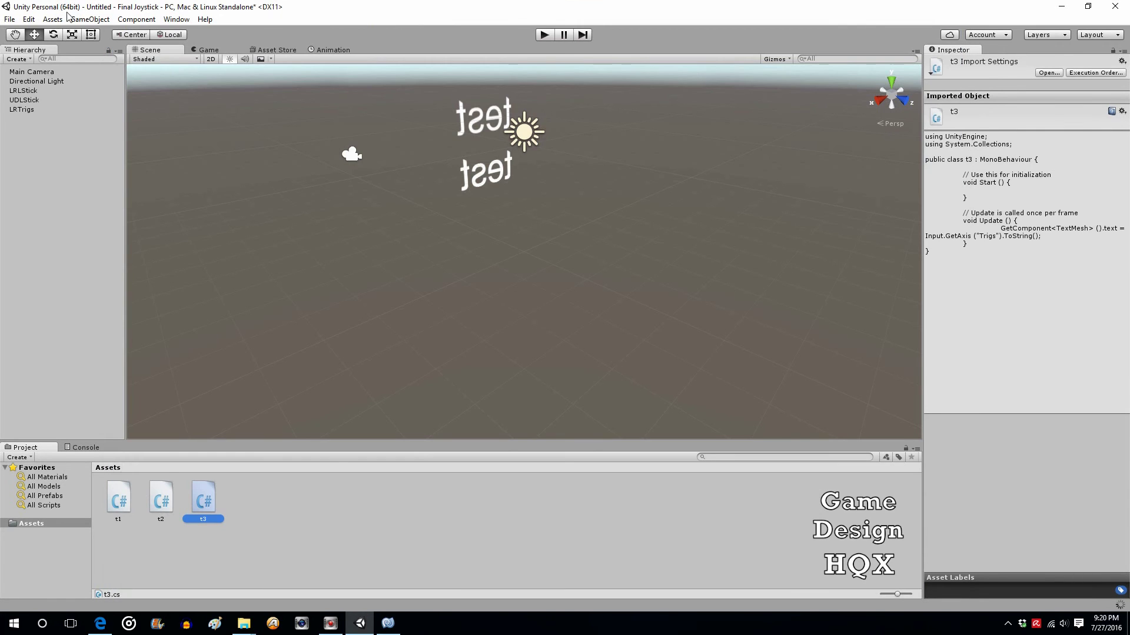
# Bring up the Input Manager settings with LRTrigs selected
pyautogui.click(16, 110)
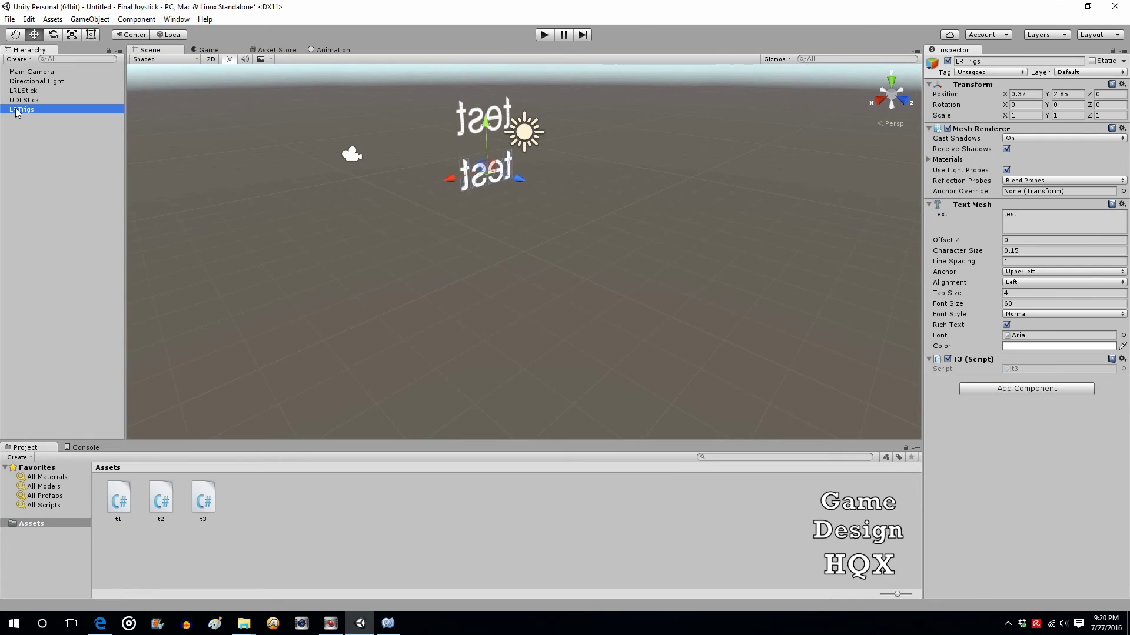
pyautogui.click(28, 18)
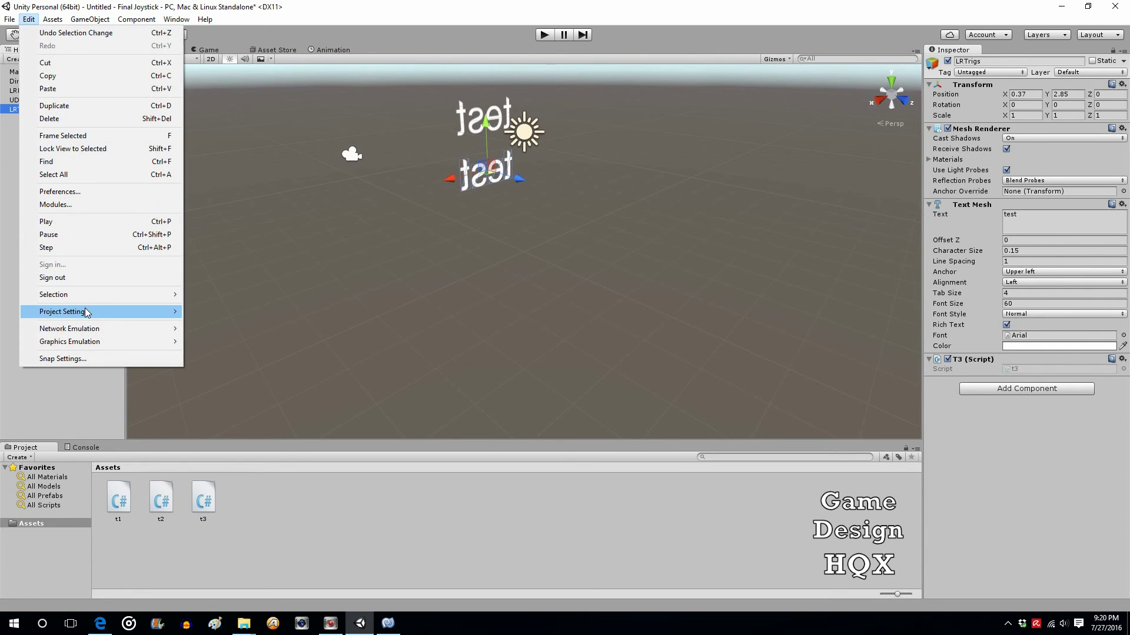
pyautogui.moveTo(86, 312)
pyautogui.click(215, 314)
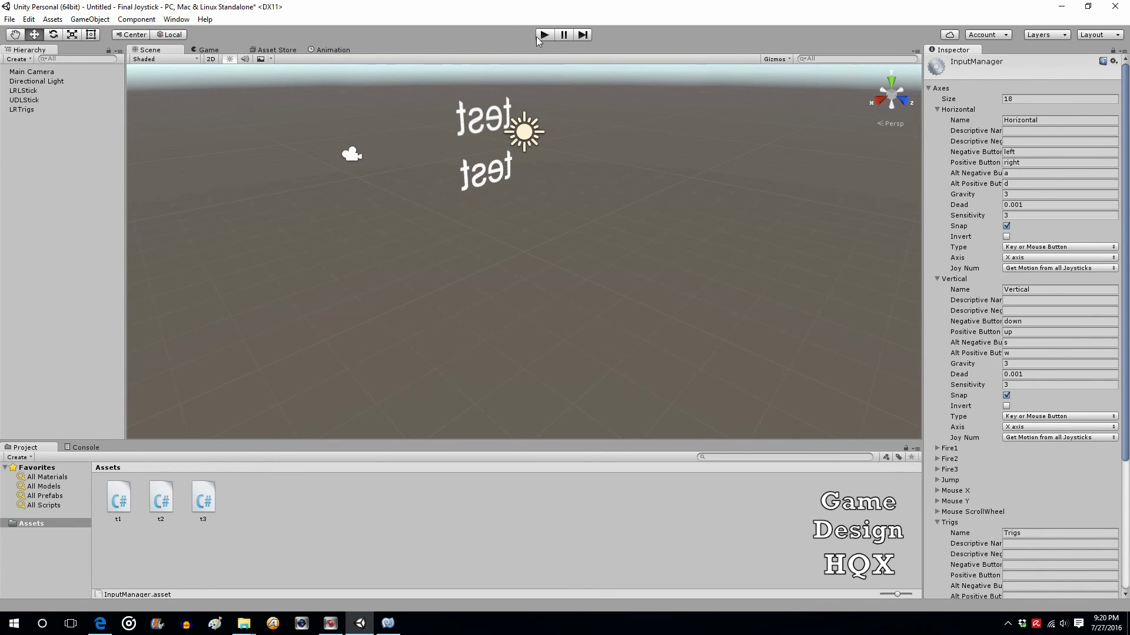
# Move LRTrigs down to about Y 1.74 below the other labels, then play and stop the scene
pyautogui.click(23, 110)
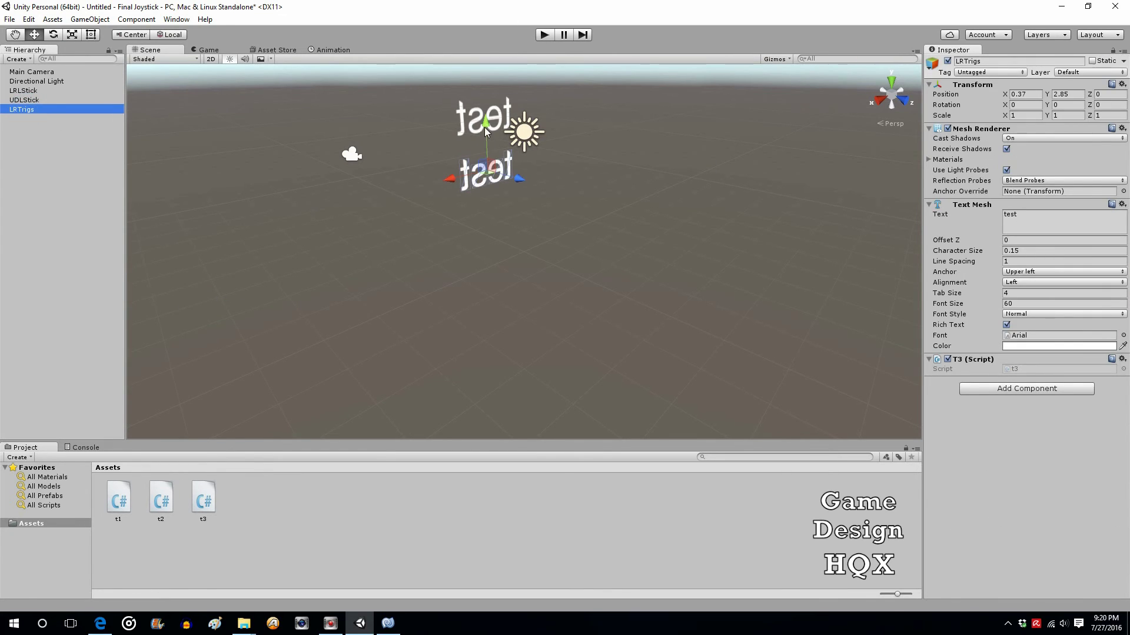
pyautogui.moveTo(486, 132); pyautogui.dragTo(487, 187)
pyautogui.click(544, 35)
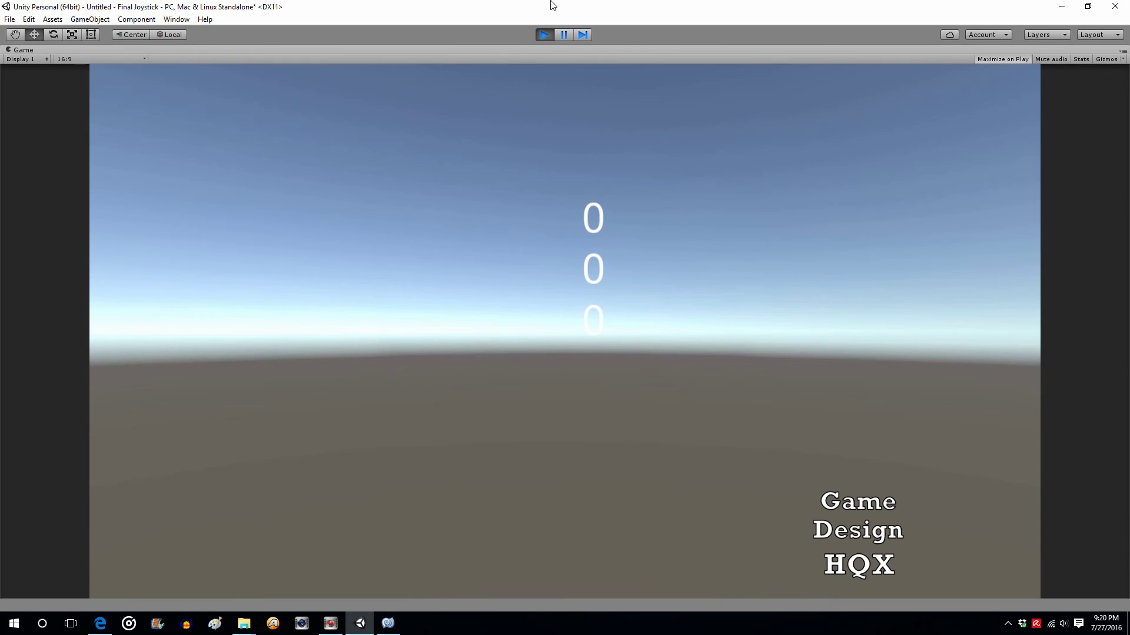
pyautogui.click(545, 35)
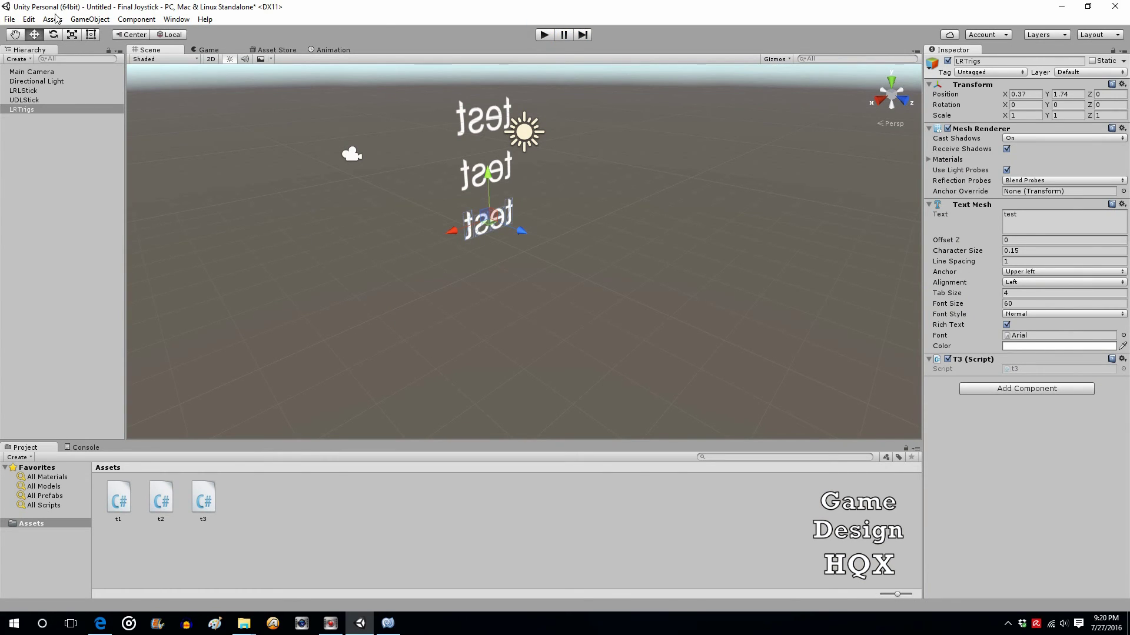
# Show the Input Manager in the Inspector and scroll through its axes to the Trigs joystick axis
pyautogui.click(28, 19)
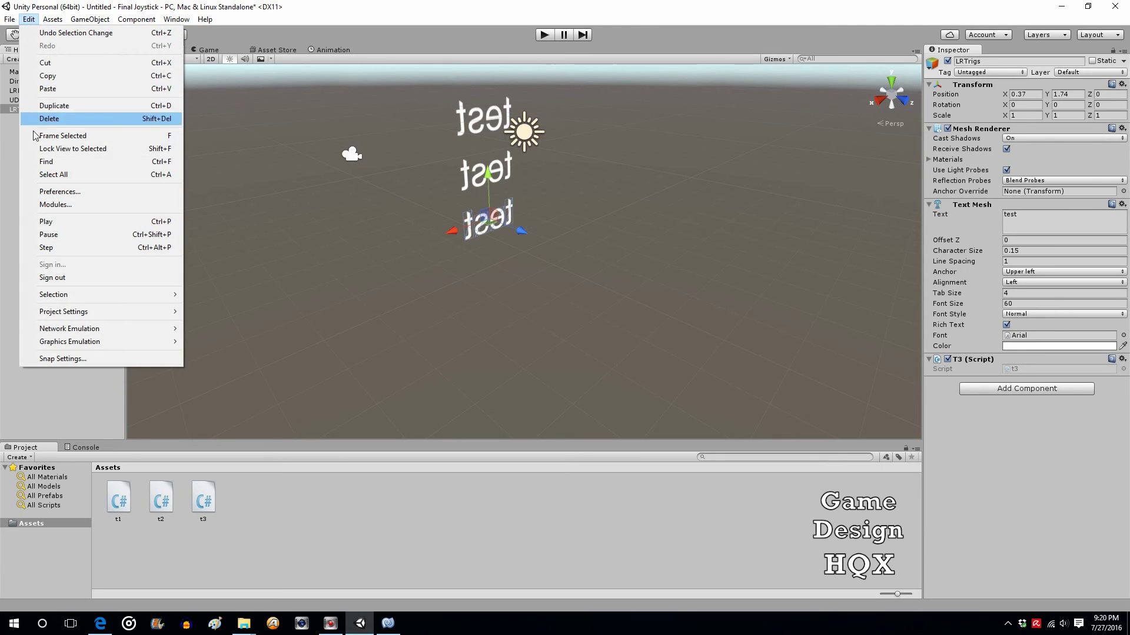
pyautogui.moveTo(119, 291)
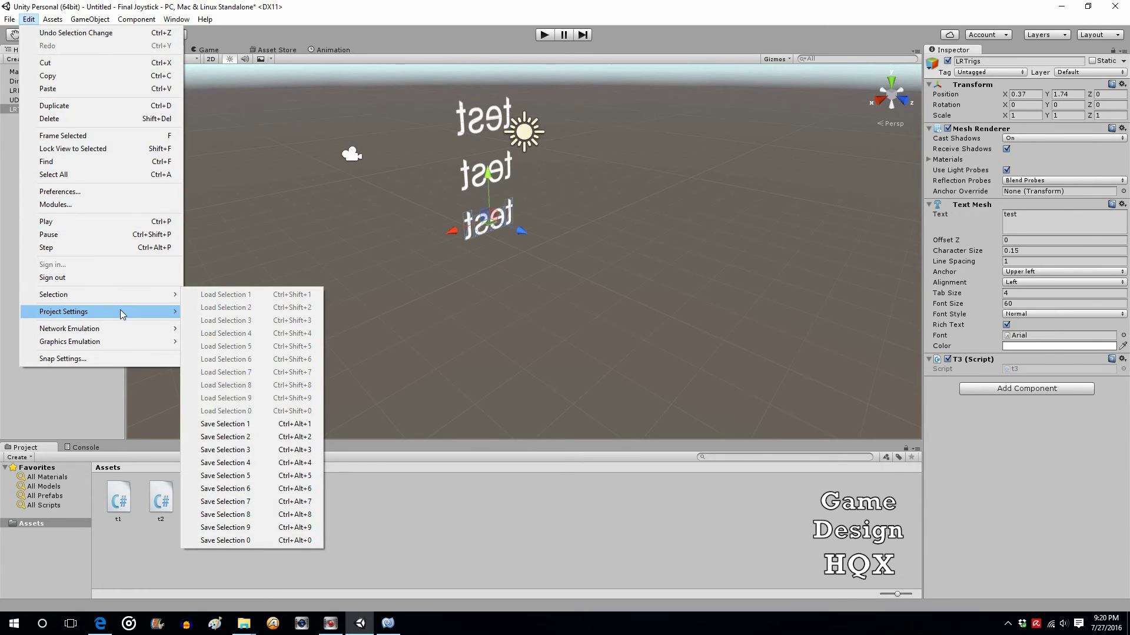
pyautogui.moveTo(120, 311)
pyautogui.click(244, 315)
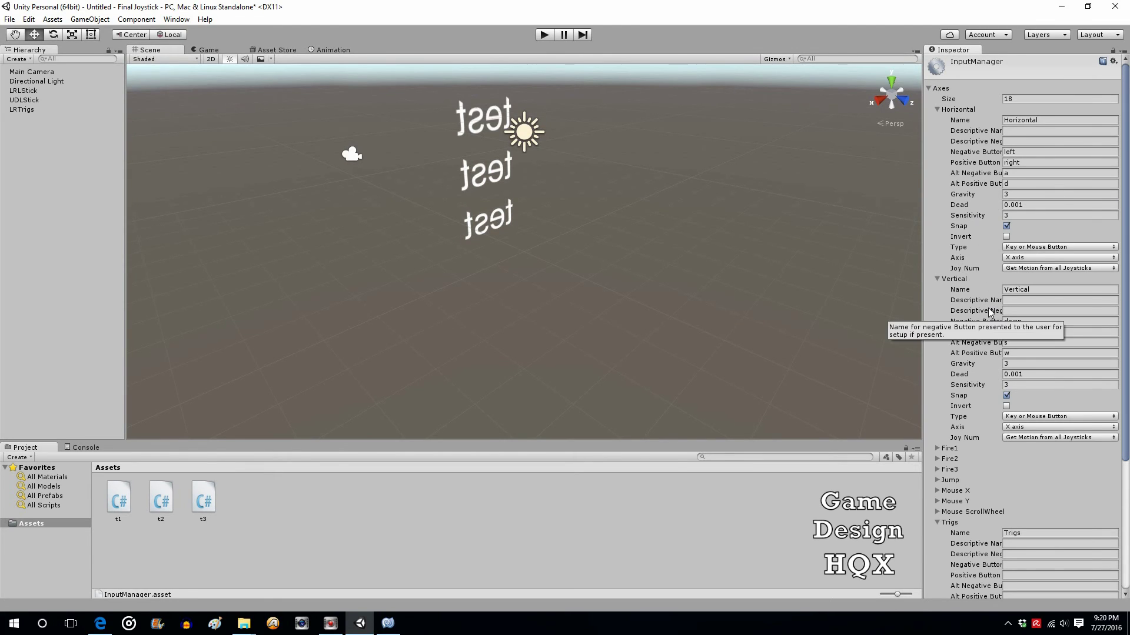
pyautogui.scroll(-3, 1045, 514)
pyautogui.scroll(-2, 1045, 515)
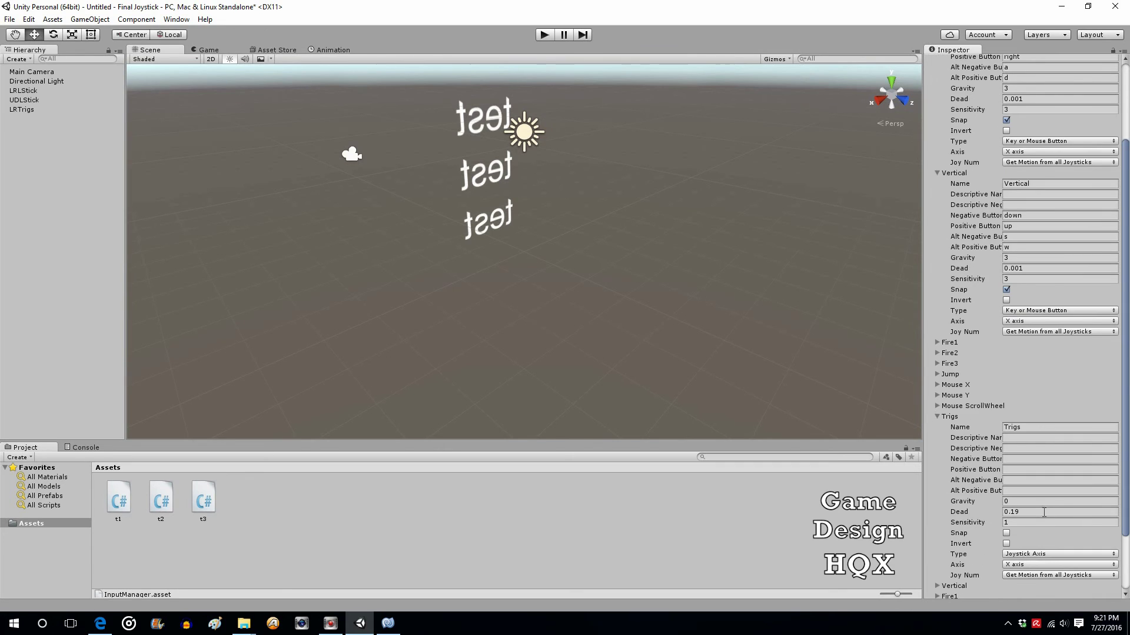
pyautogui.scroll(4, 1045, 500)
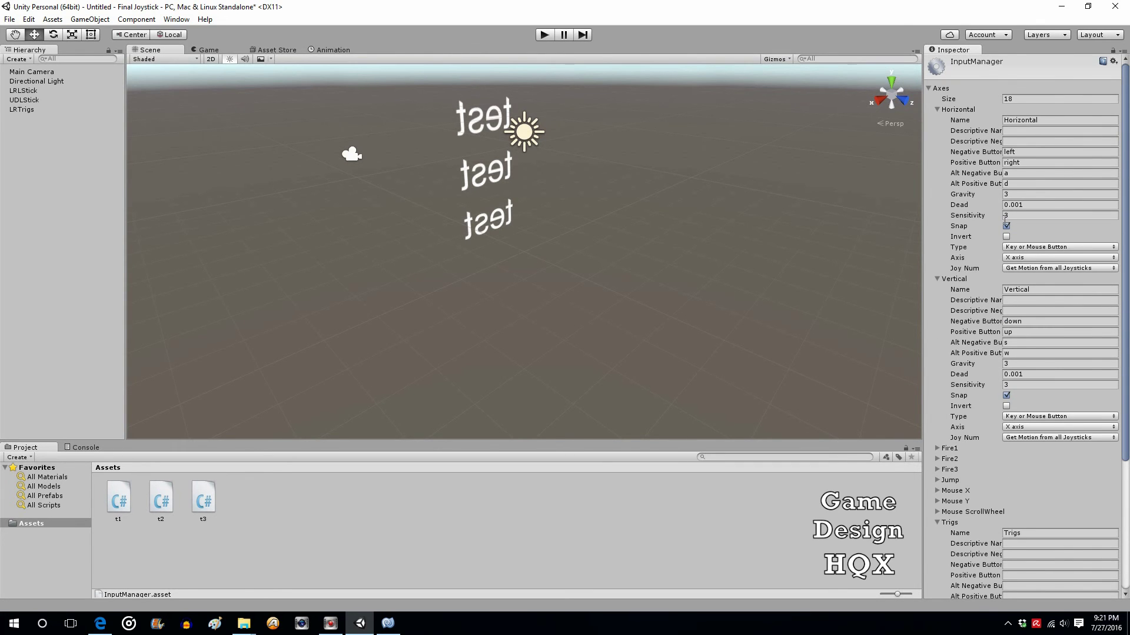
# Set Horizontal and Vertical to Joystick Axis type, reading from Joystick 1
pyautogui.click(1082, 246)
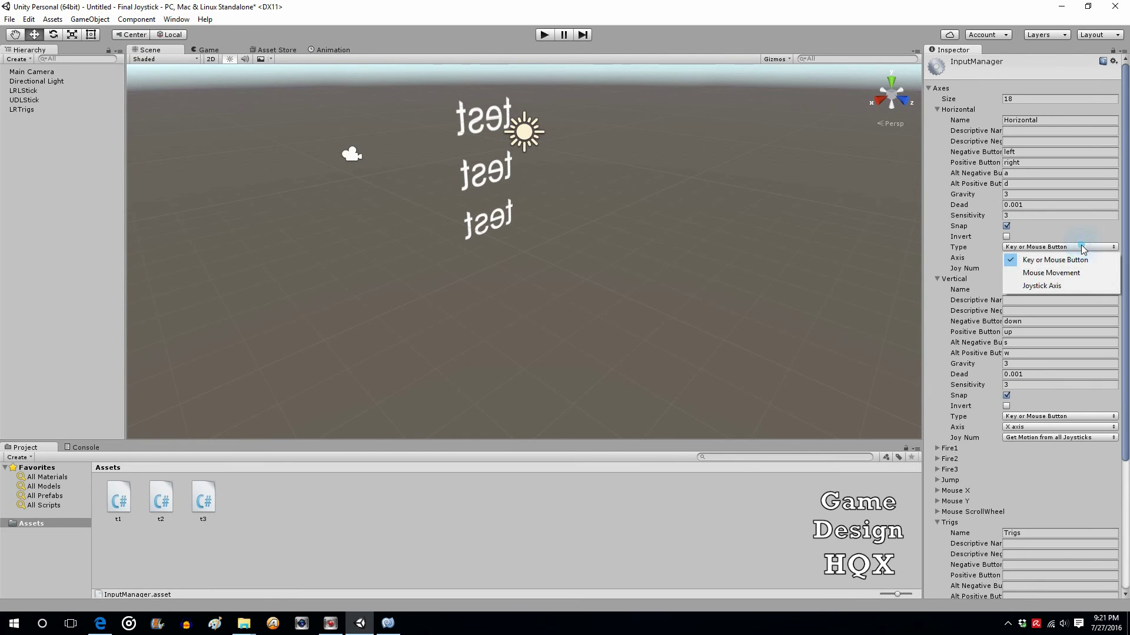
pyautogui.click(1070, 286)
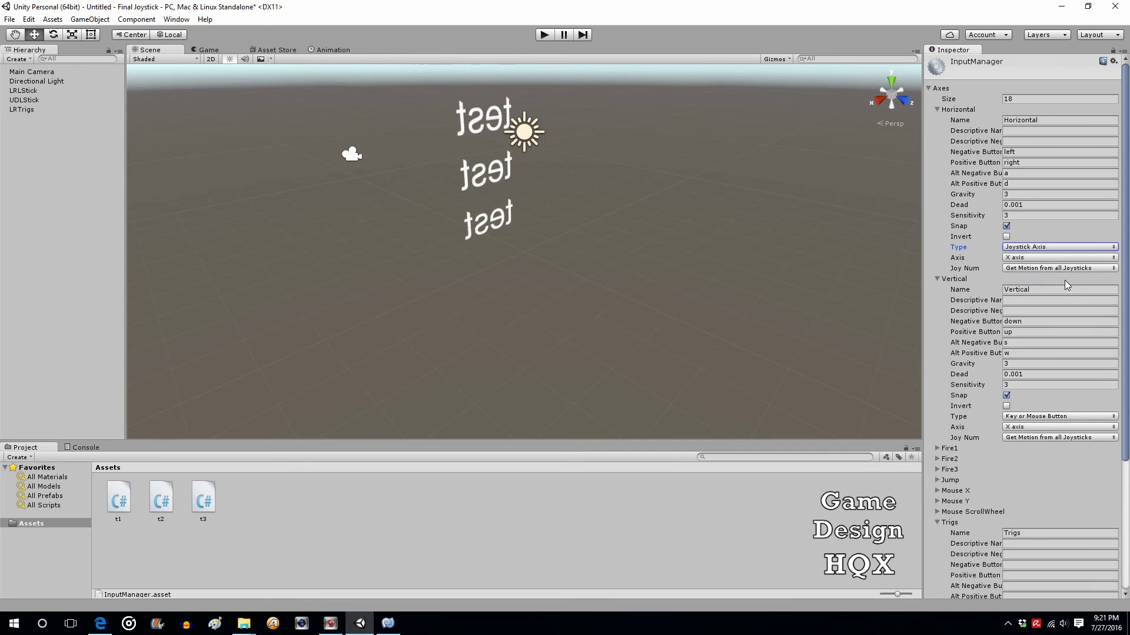
pyautogui.click(1100, 267)
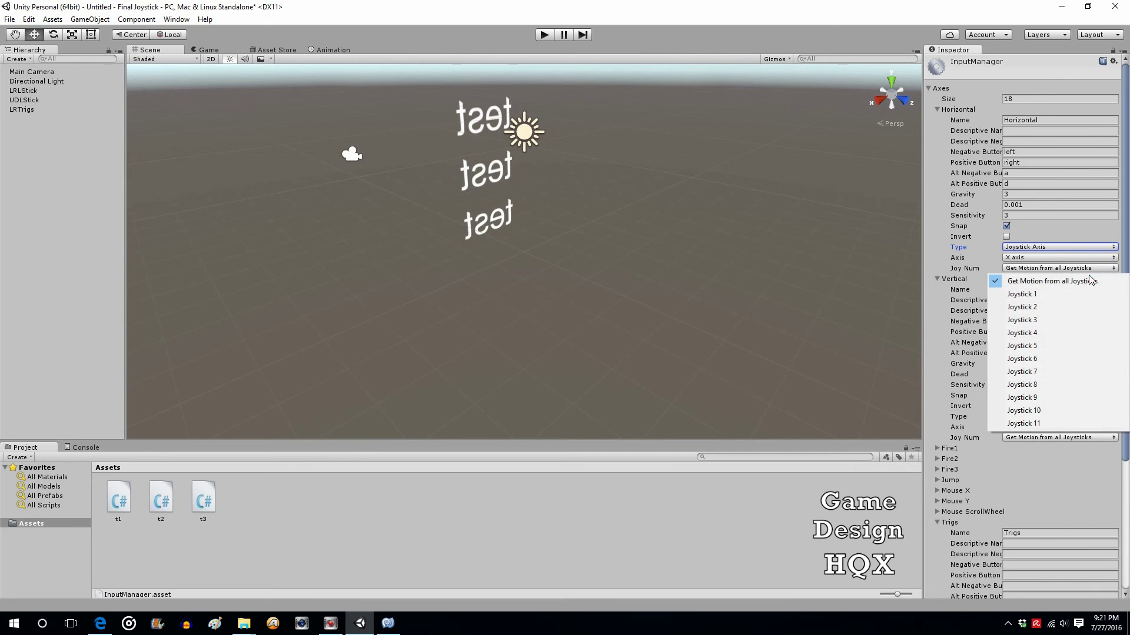
pyautogui.click(1072, 291)
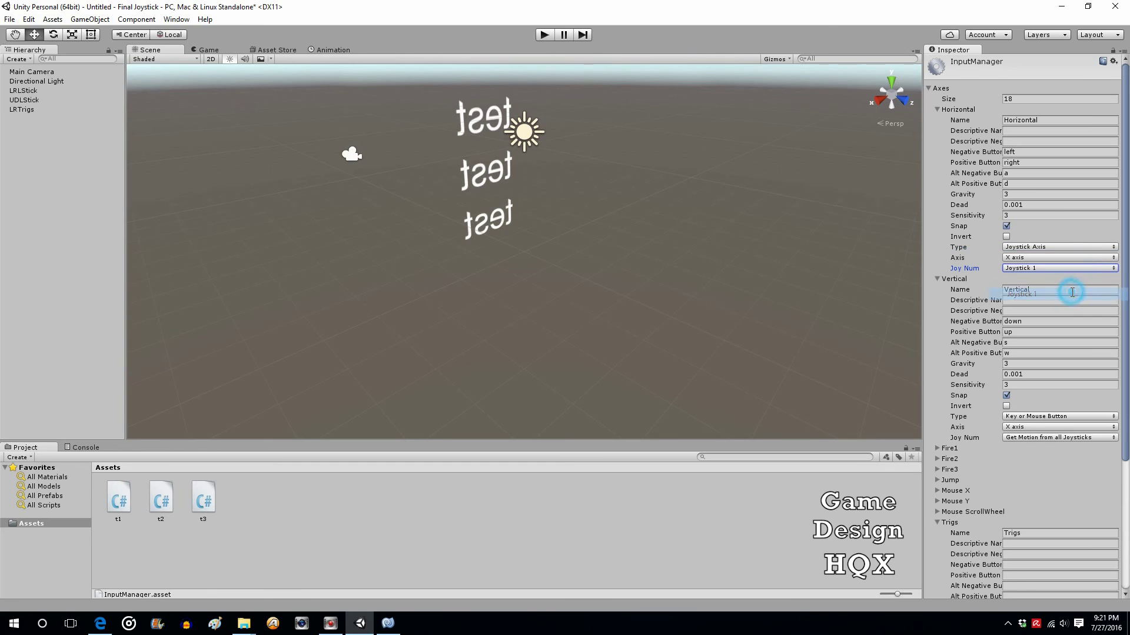
pyautogui.click(1095, 414)
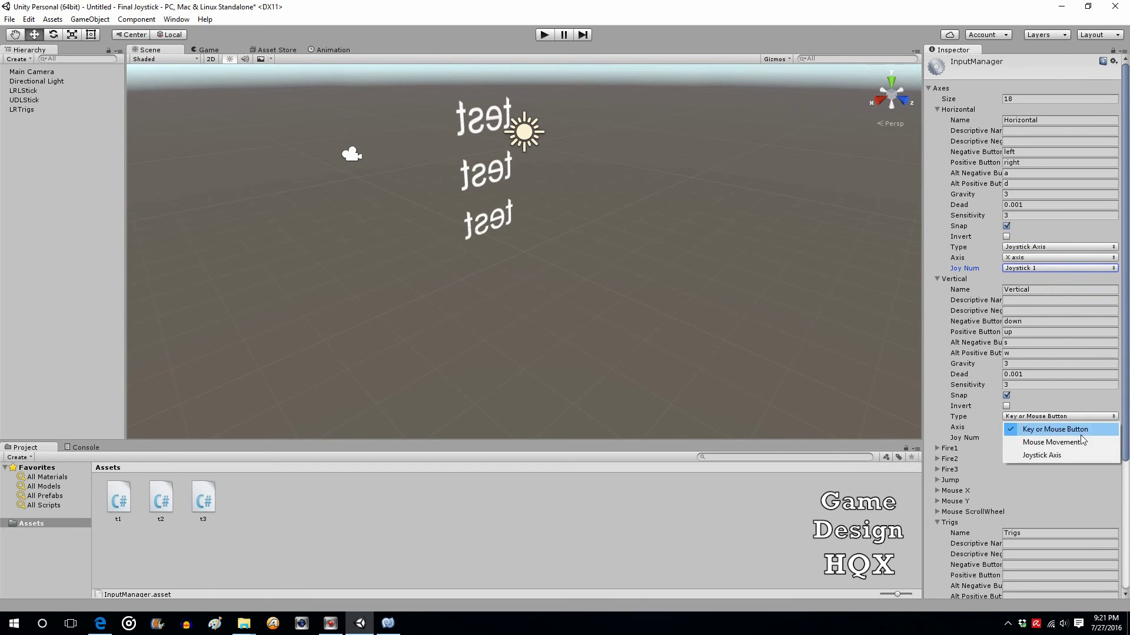
pyautogui.click(1074, 455)
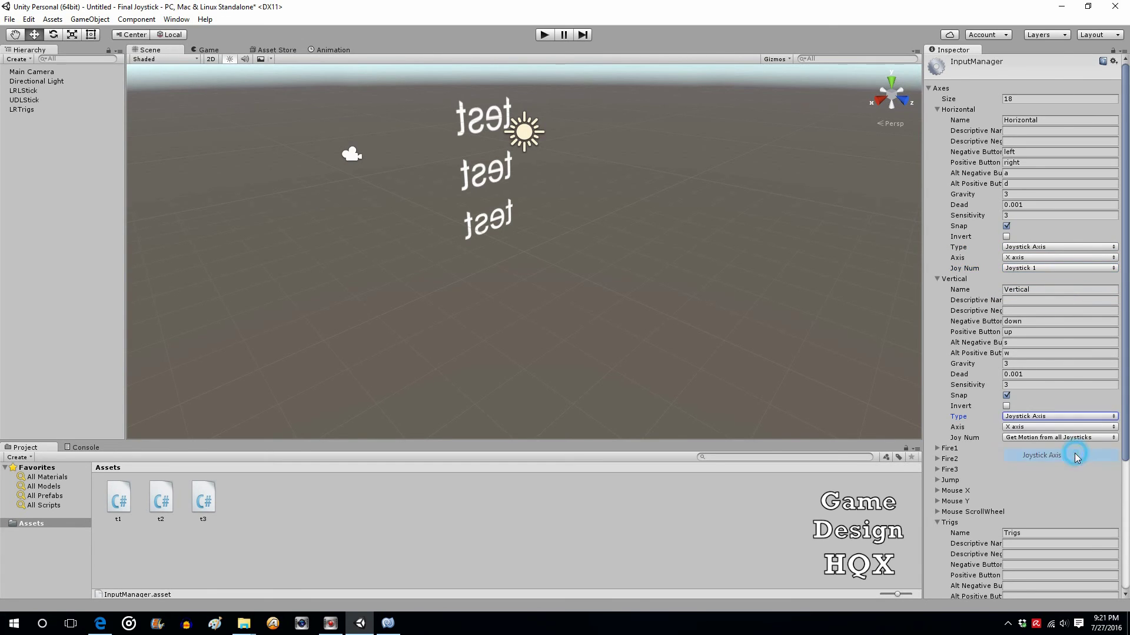
pyautogui.click(1102, 438)
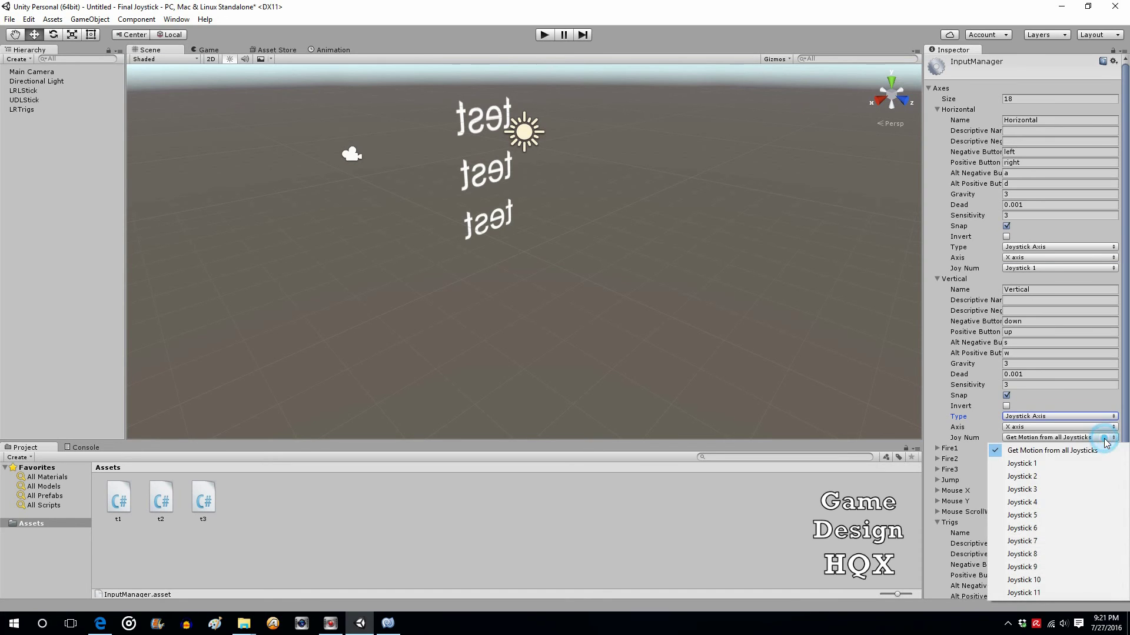
pyautogui.click(1058, 465)
# Set the Trigs axis Joy Num to Joystick 1
pyautogui.scroll(-5, 1054, 464)
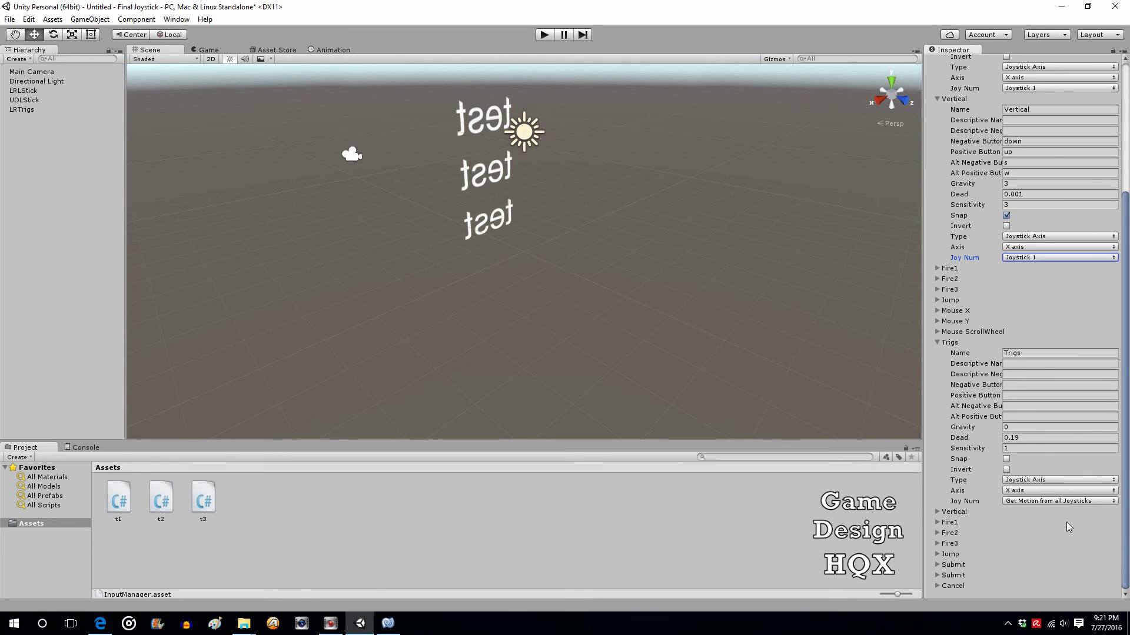
pyautogui.click(1089, 502)
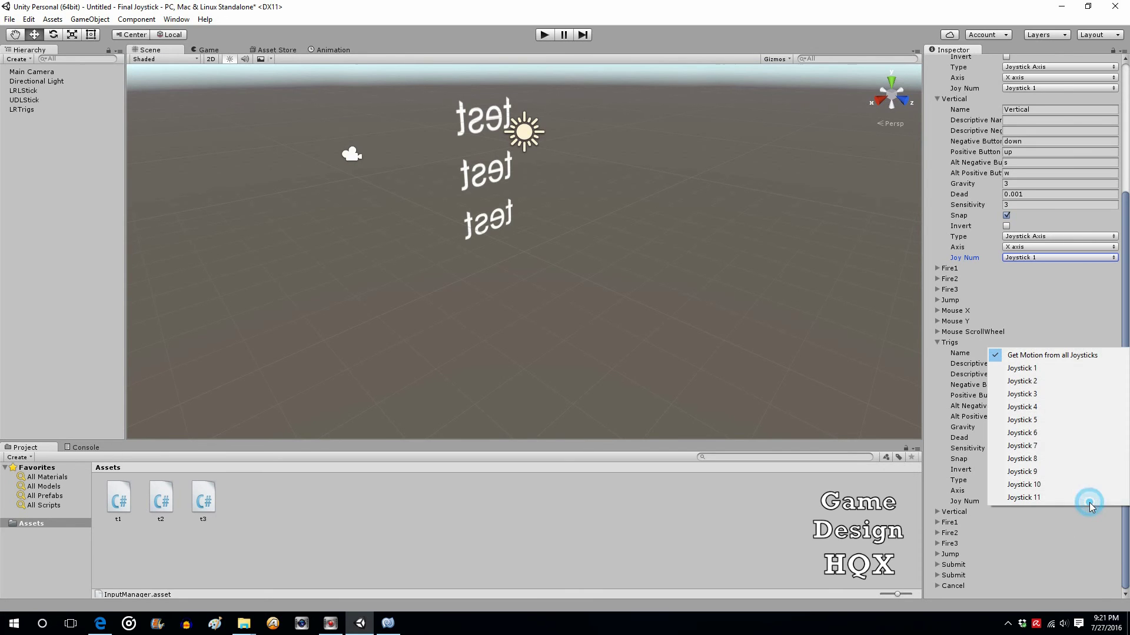
pyautogui.click(1050, 368)
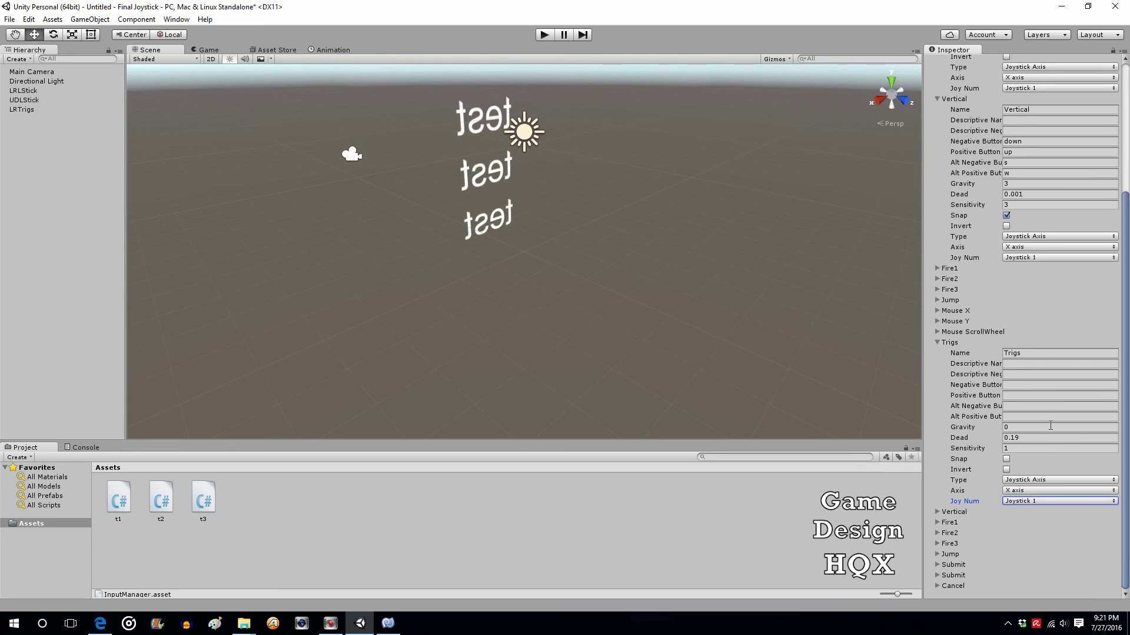
pyautogui.scroll(5, 1049, 427)
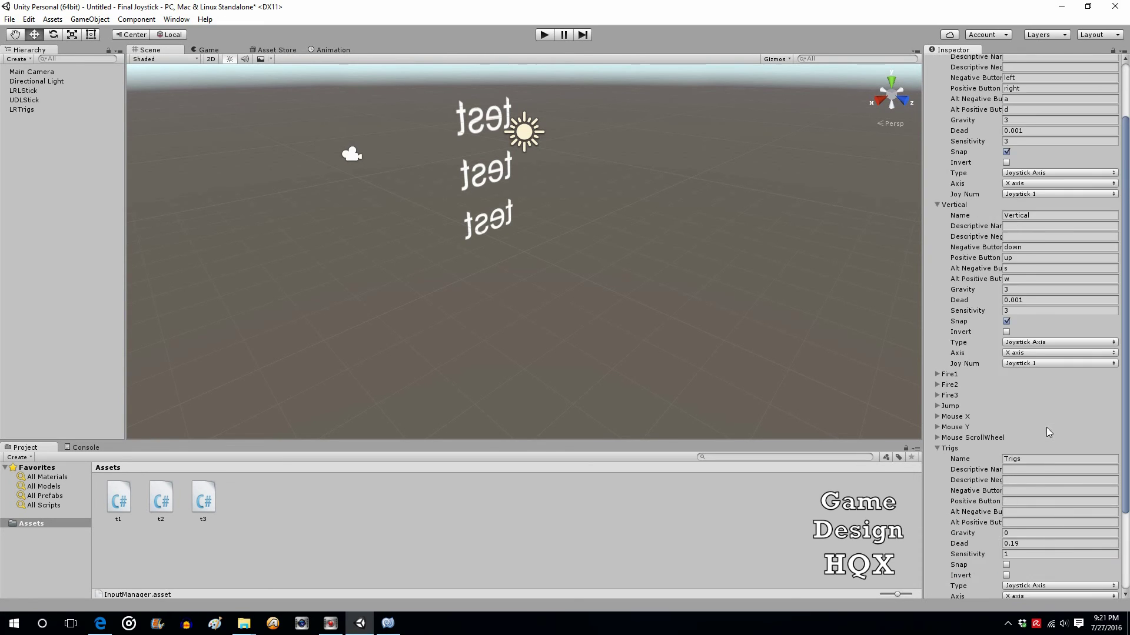
pyautogui.click(547, 38)
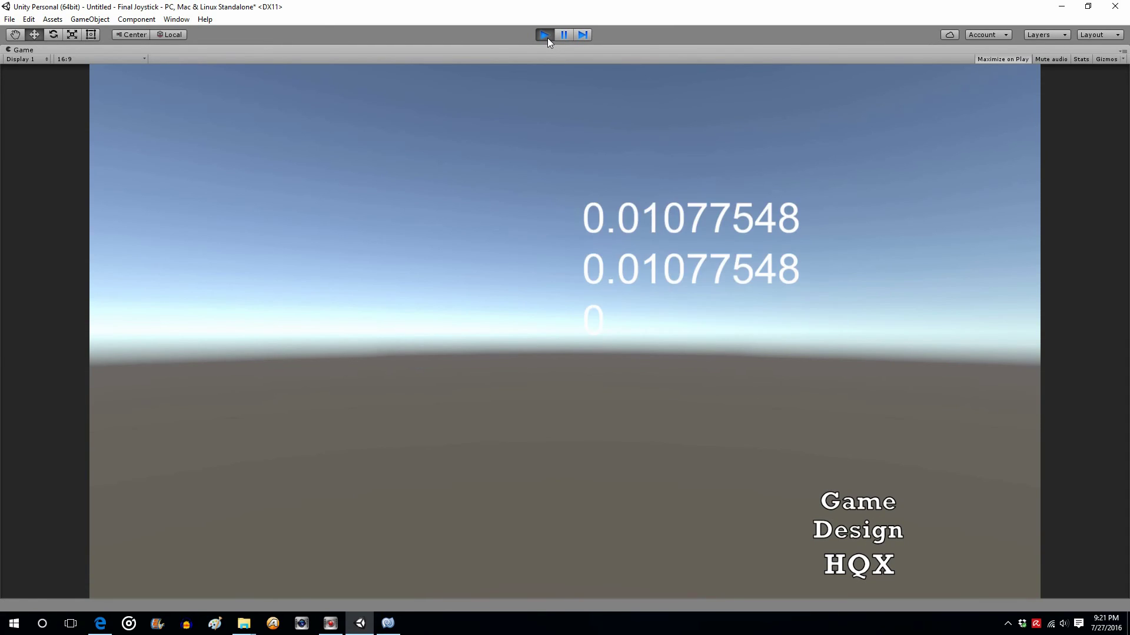
pyautogui.click(548, 37)
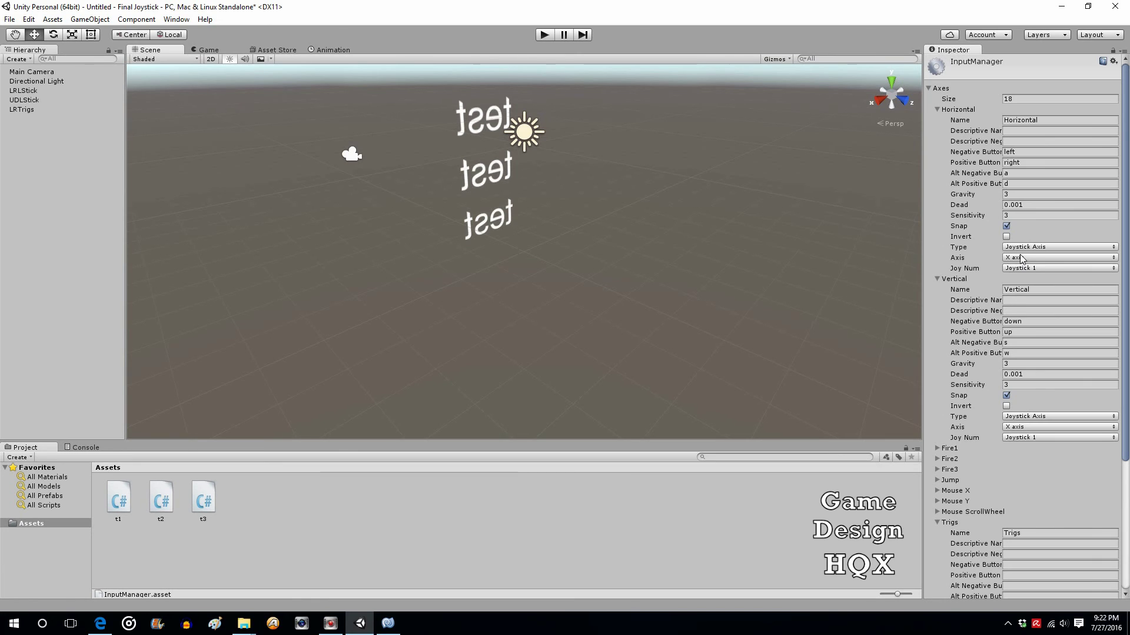
# Map Vertical to the Y axis and Trigs to the 3rd axis, then run the scene
pyautogui.scroll(-3, 1053, 300)
pyautogui.click(1078, 323)
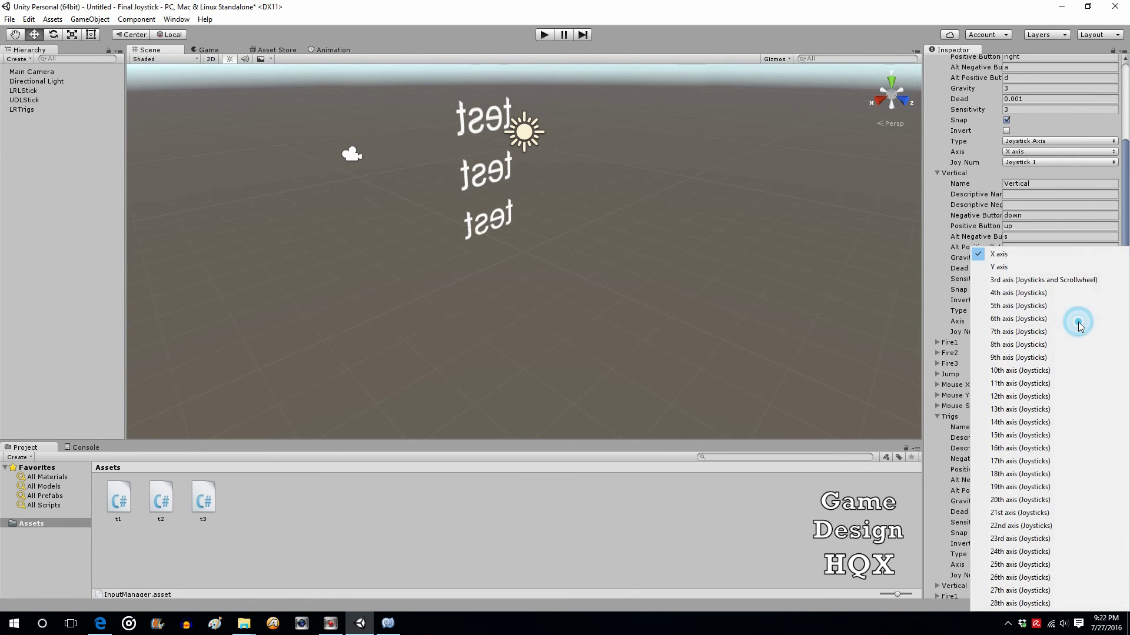
pyautogui.click(1009, 267)
pyautogui.scroll(-2, 1051, 320)
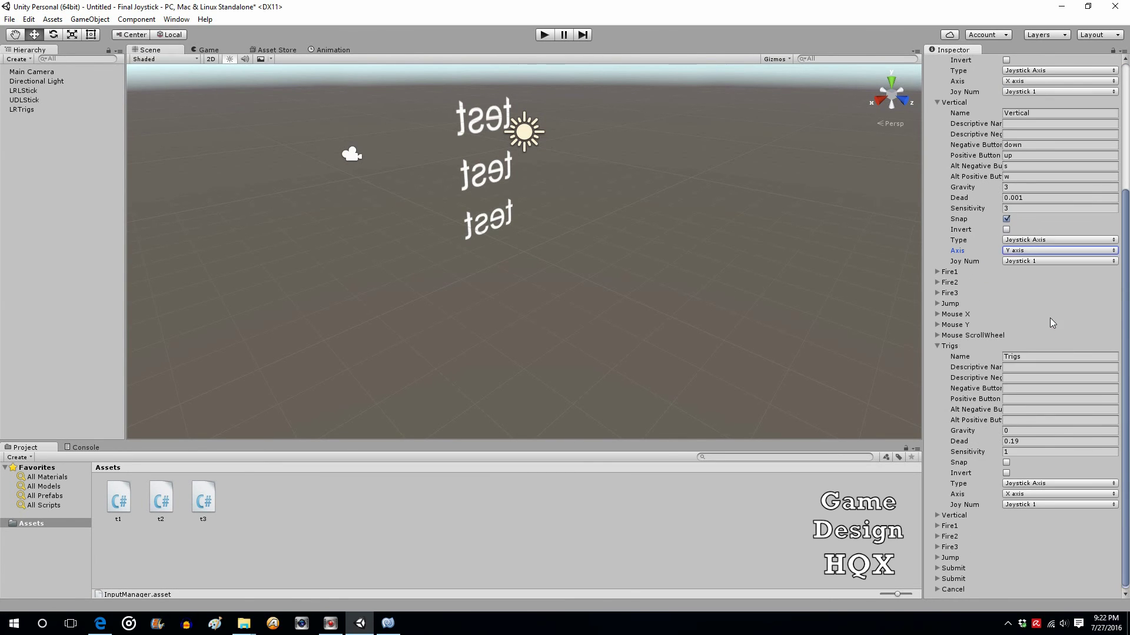
pyautogui.click(1064, 491)
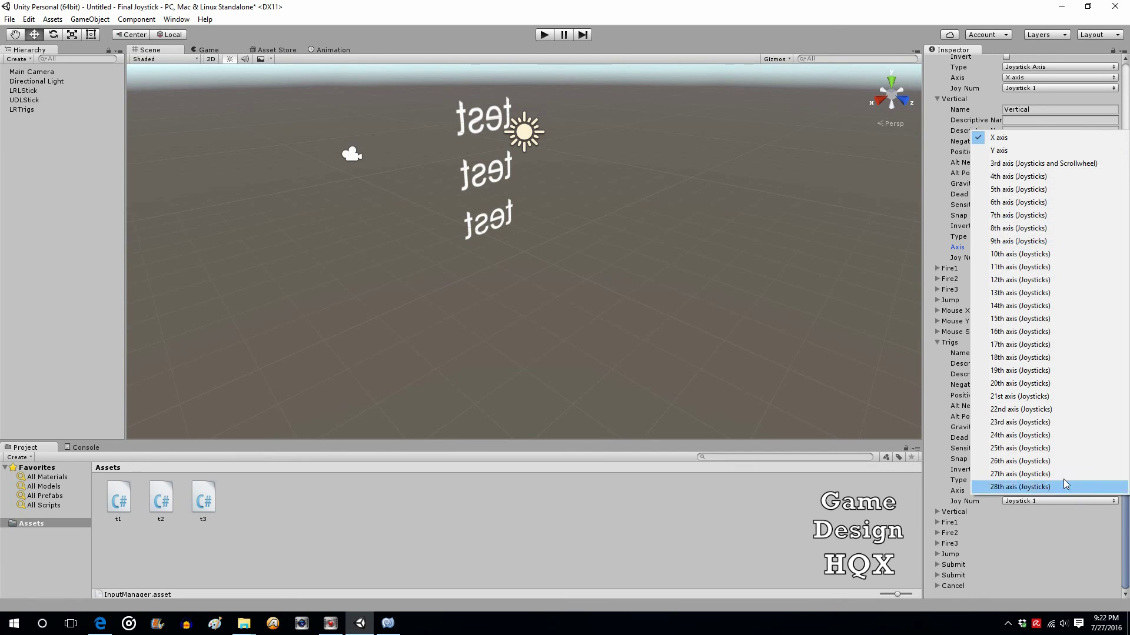
pyautogui.click(1018, 164)
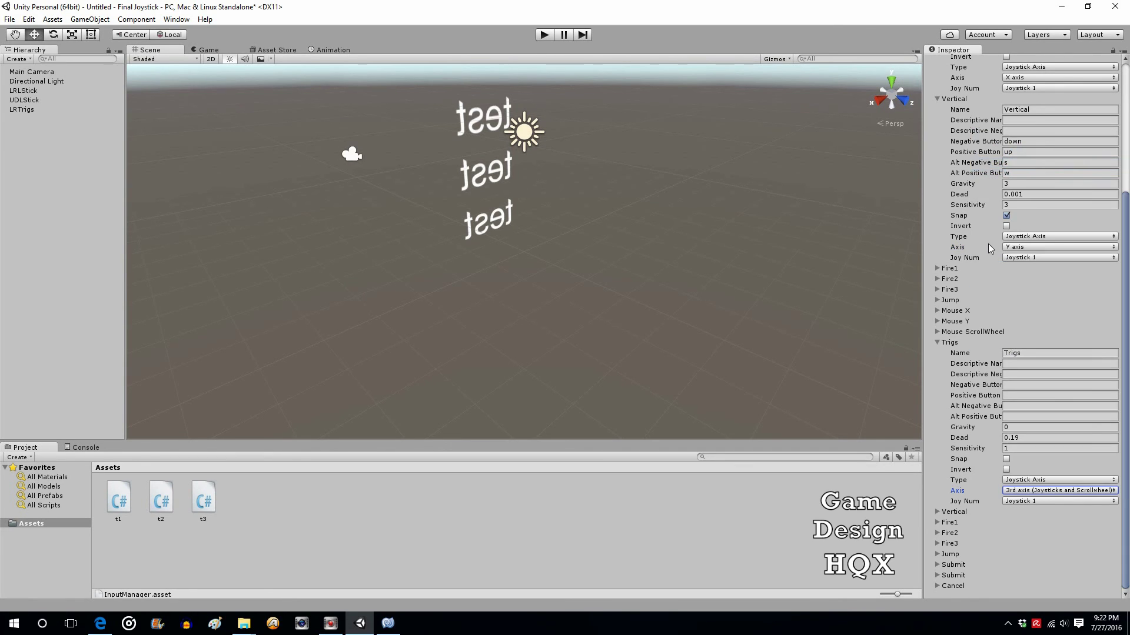
pyautogui.click(543, 34)
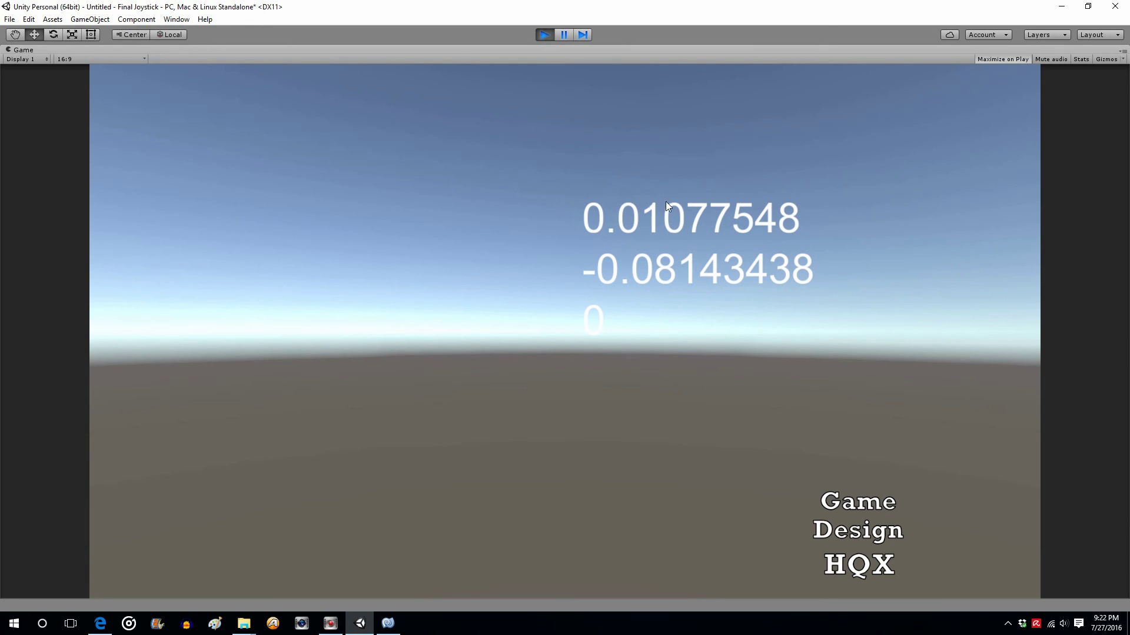
# Stop the test run and check the Vertical and Trigs dead zone values
pyautogui.click(544, 35)
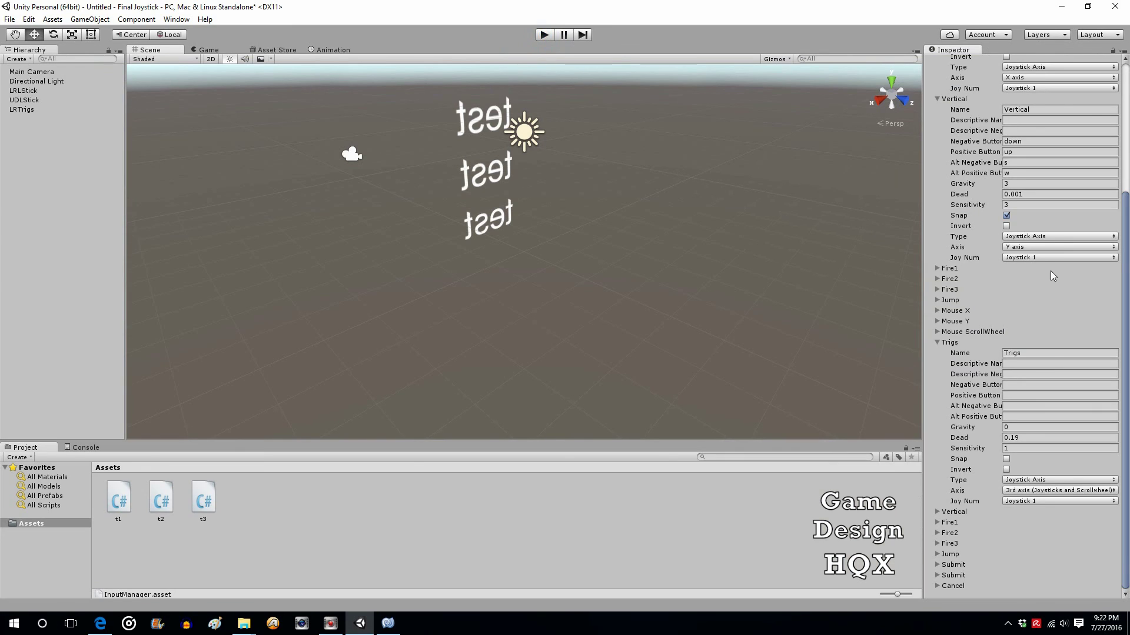
pyautogui.moveTo(1028, 194); pyautogui.dragTo(1005, 196)
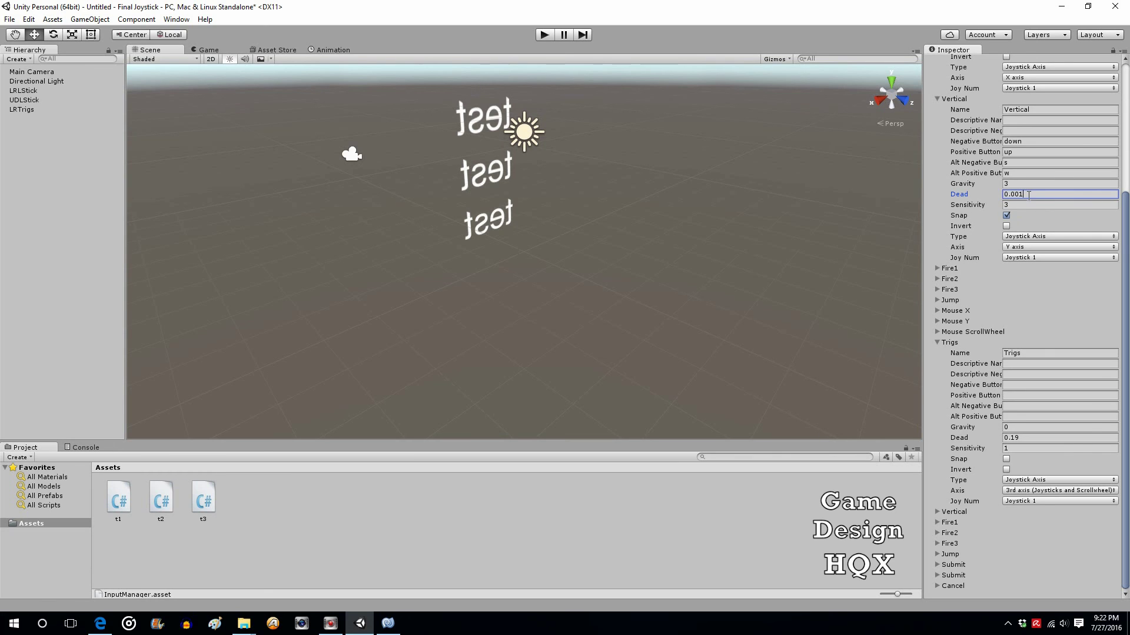
pyautogui.scroll(3, 1032, 197)
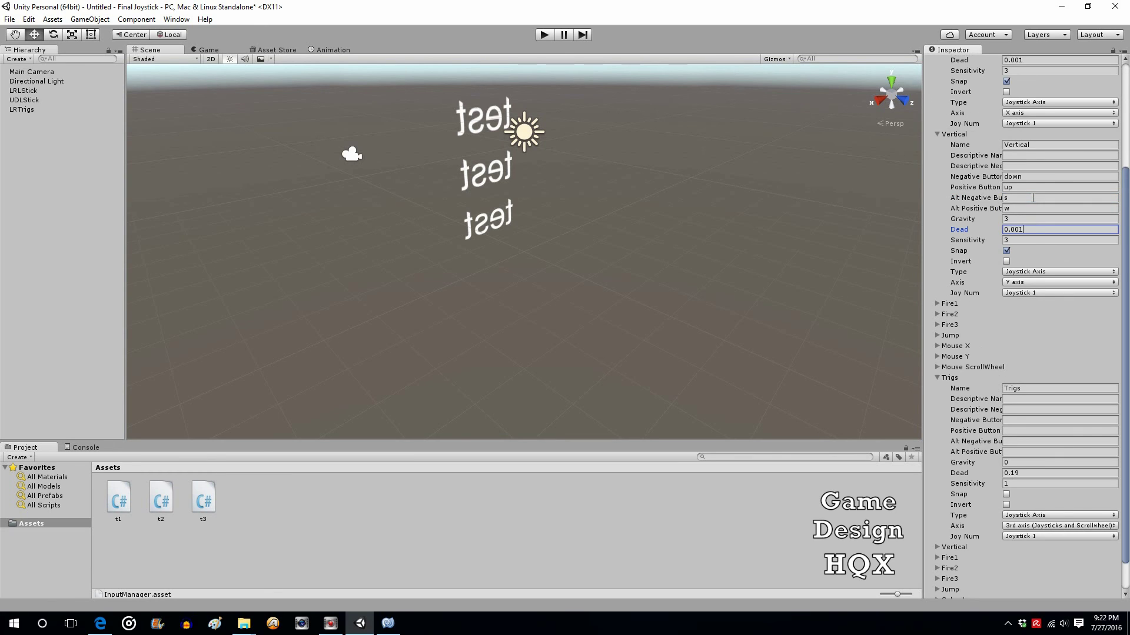
pyautogui.scroll(-3, 1032, 198)
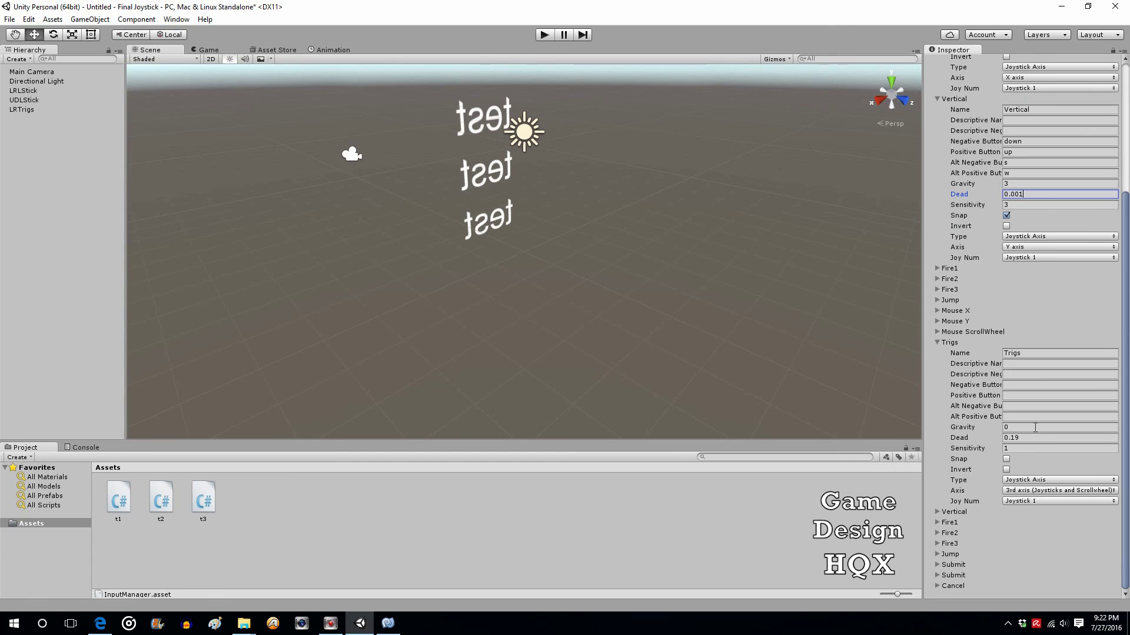
pyautogui.click(1011, 439)
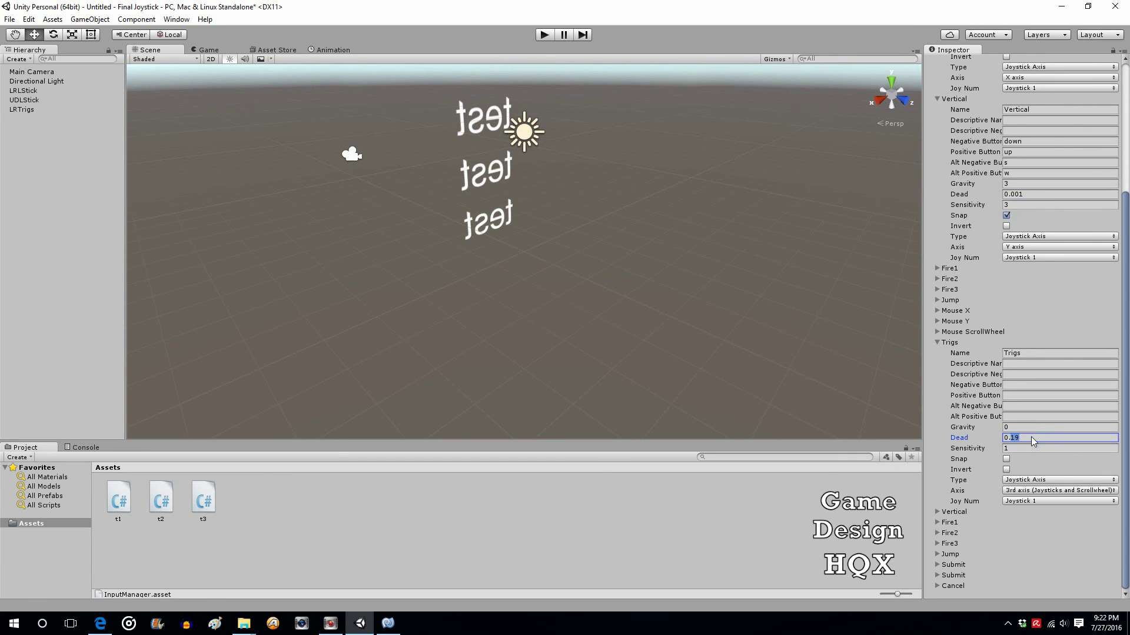
pyautogui.scroll(15, 1032, 436)
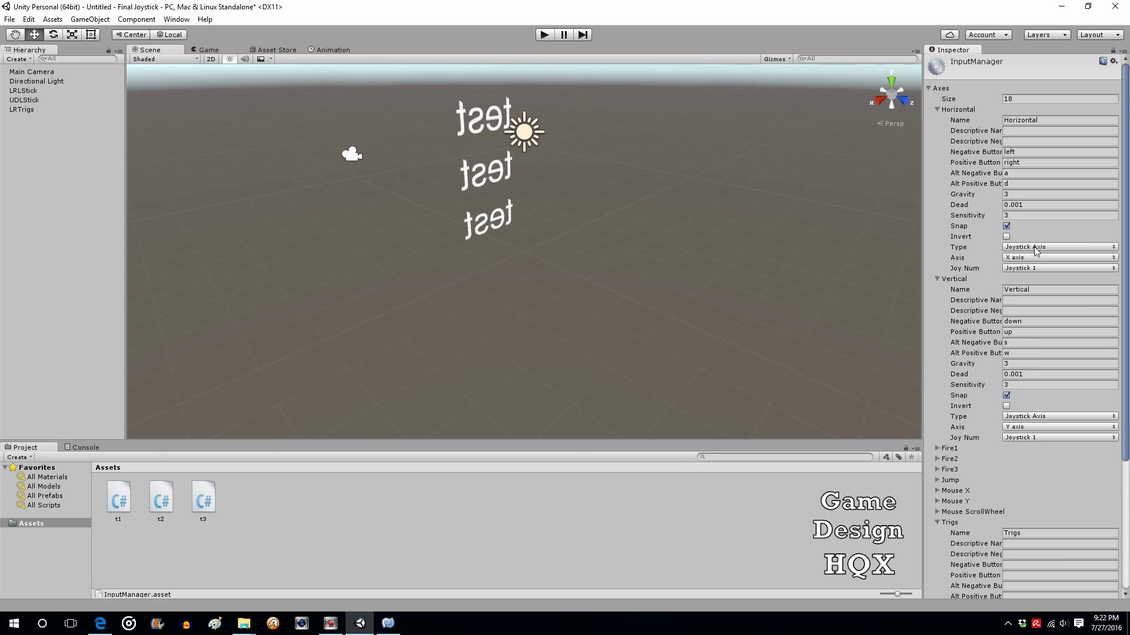
# Change the Horizontal and Vertical dead zones from 0.001 to 0.1
pyautogui.doubleClick(1011, 206)
pyautogui.hotkey('ctrl', 'a')
pyautogui.click(1027, 375)
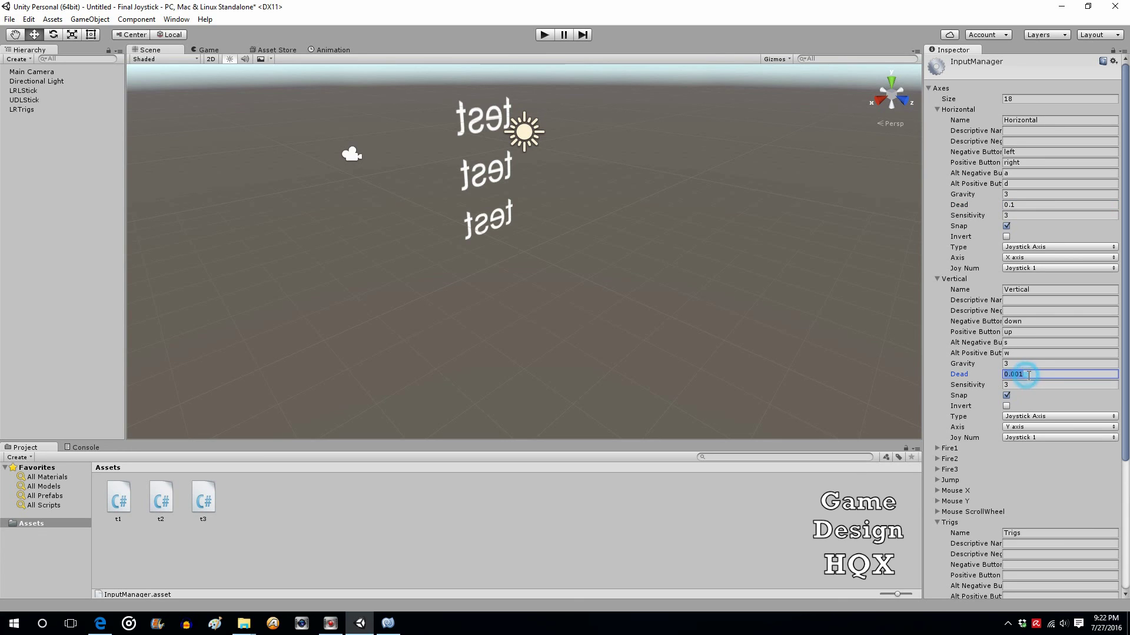
pyautogui.click(1029, 375)
pyautogui.press('BackSpace')
pyautogui.press('BackSpace')
pyautogui.press('BackSpace')
pyautogui.write('1')
pyautogui.scroll(-4, 1074, 371)
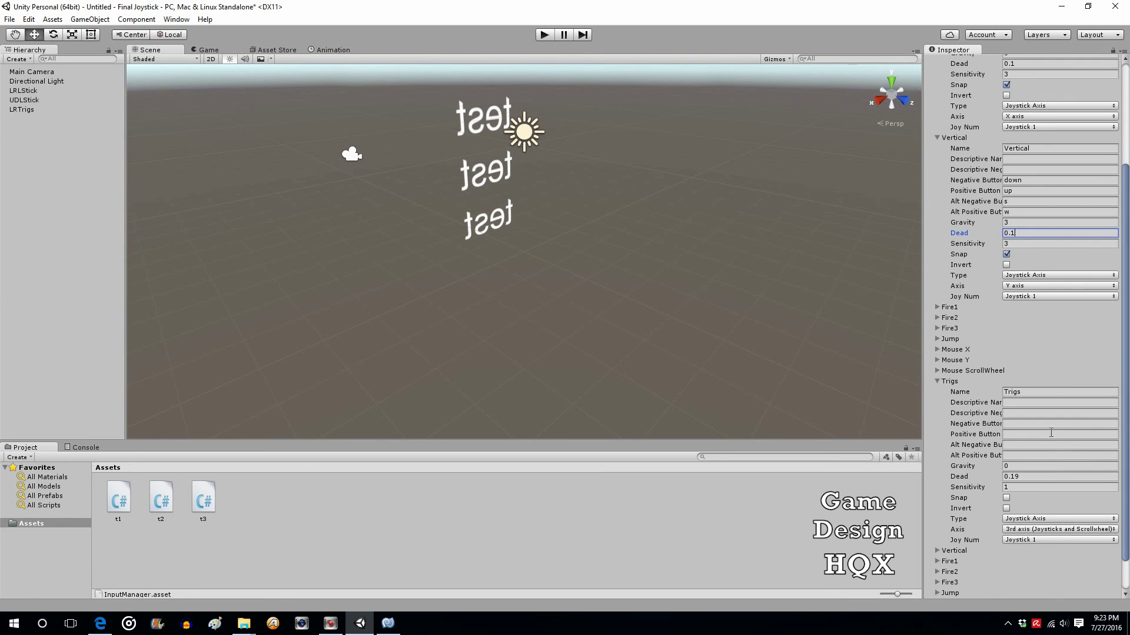
pyautogui.scroll(-1, 1051, 434)
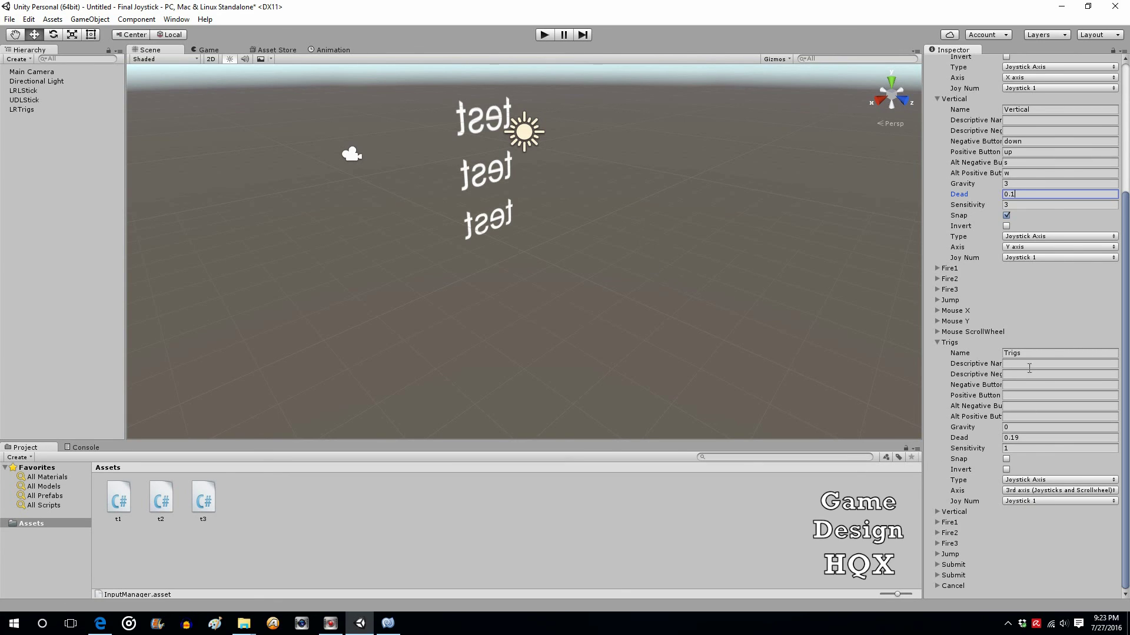
pyautogui.click(544, 35)
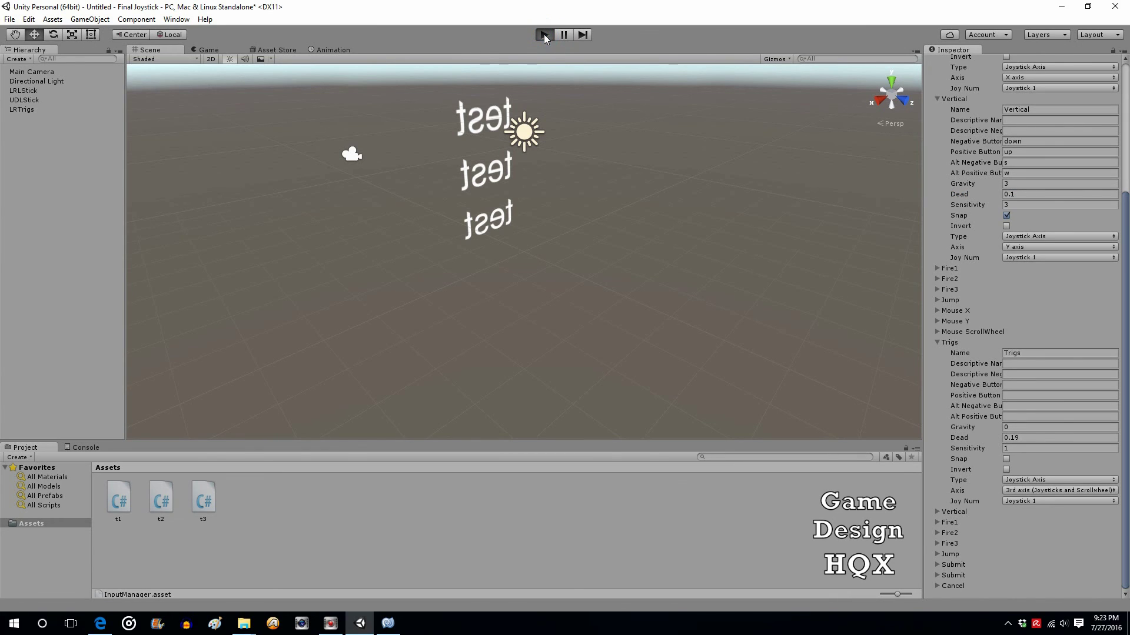
pyautogui.press('Left')
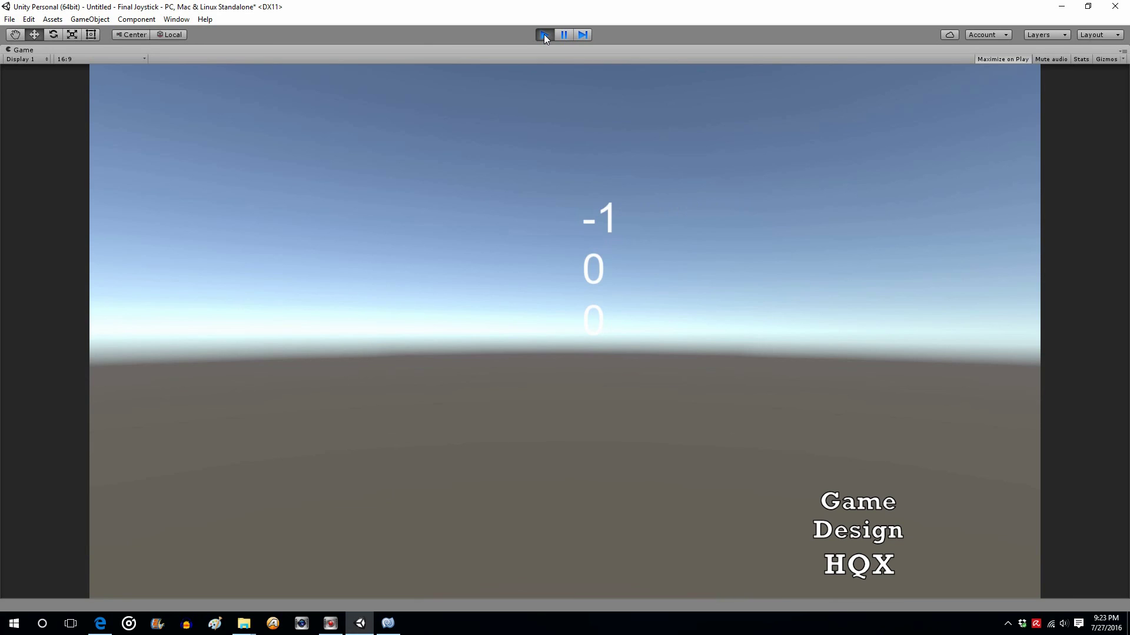
pyautogui.press('Right')
pyautogui.press('Down')
pyautogui.press('Up')
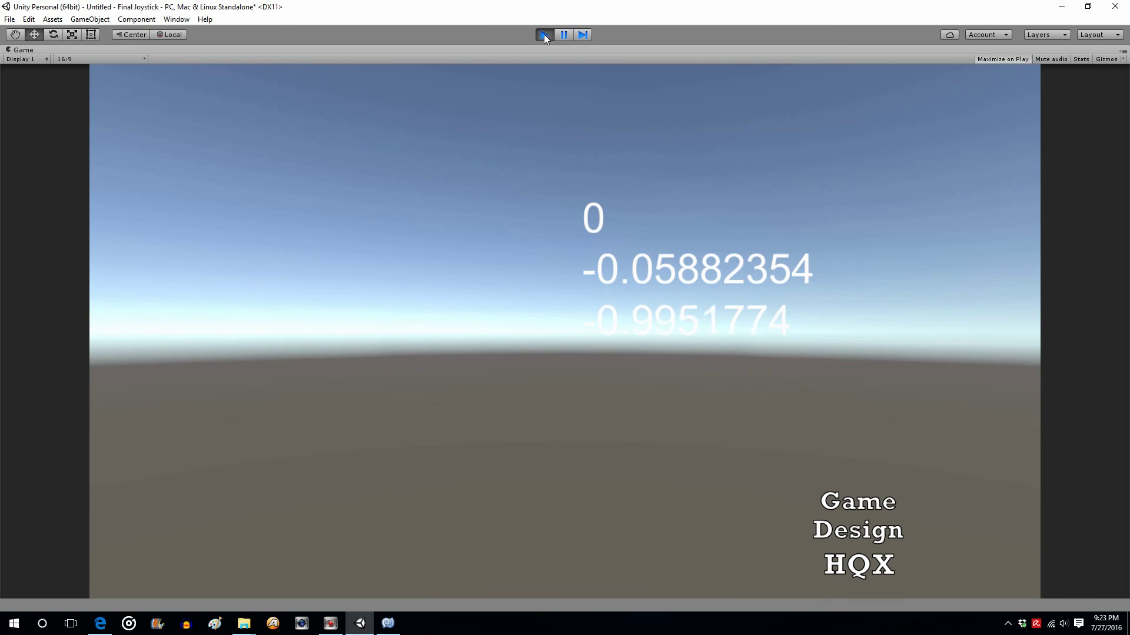
pyautogui.press('Left')
pyautogui.press('Up')
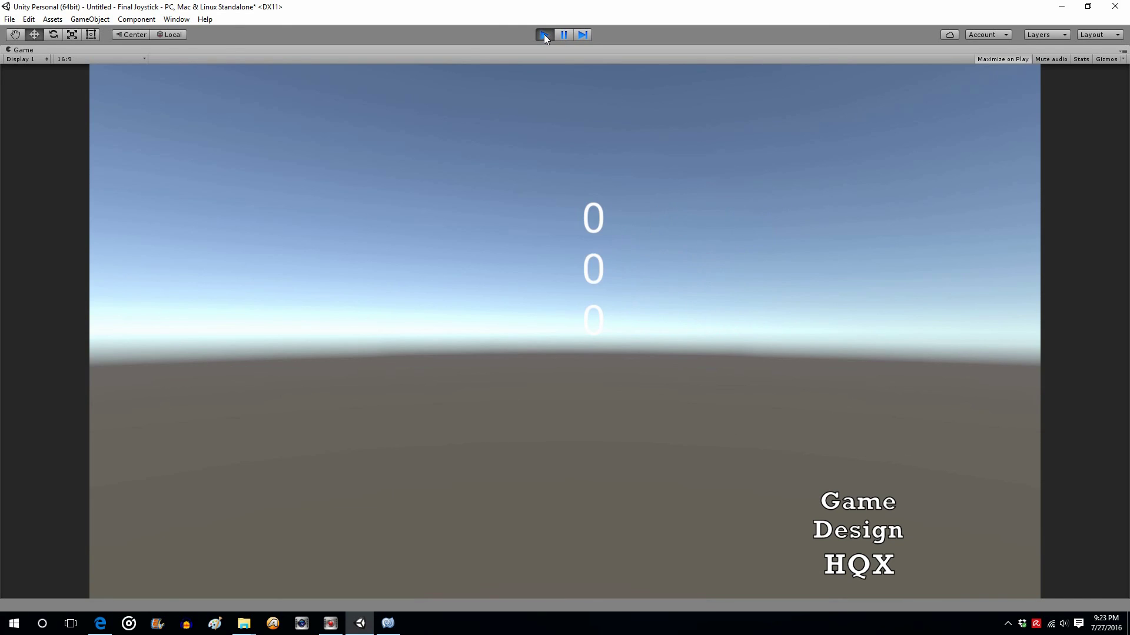
pyautogui.press('Down')
pyautogui.press('Right')
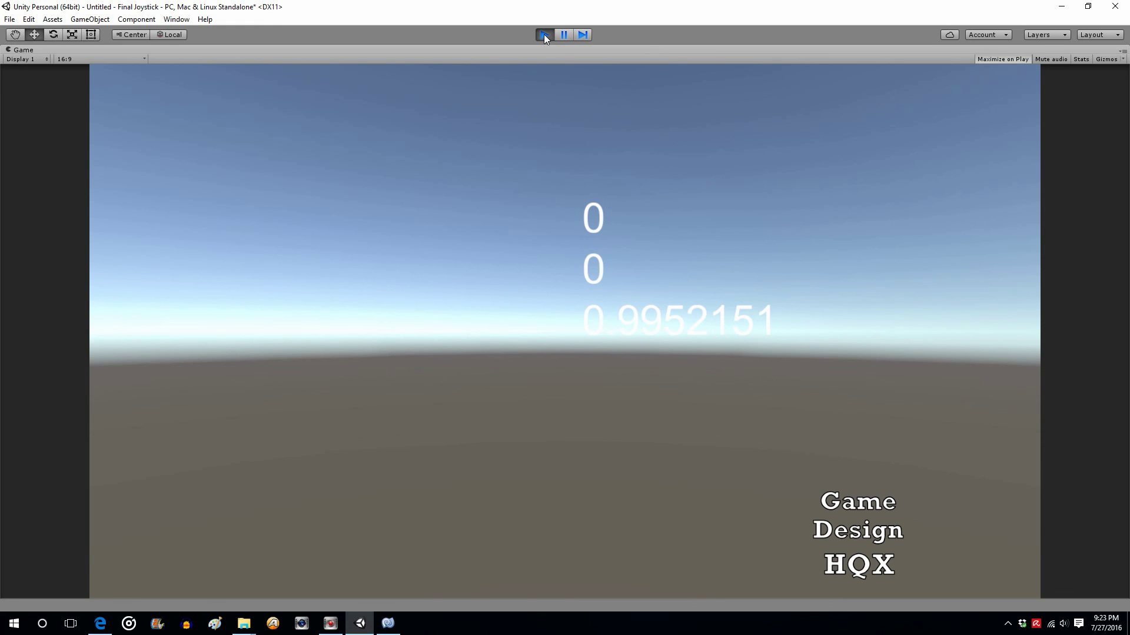
pyautogui.press('Left')
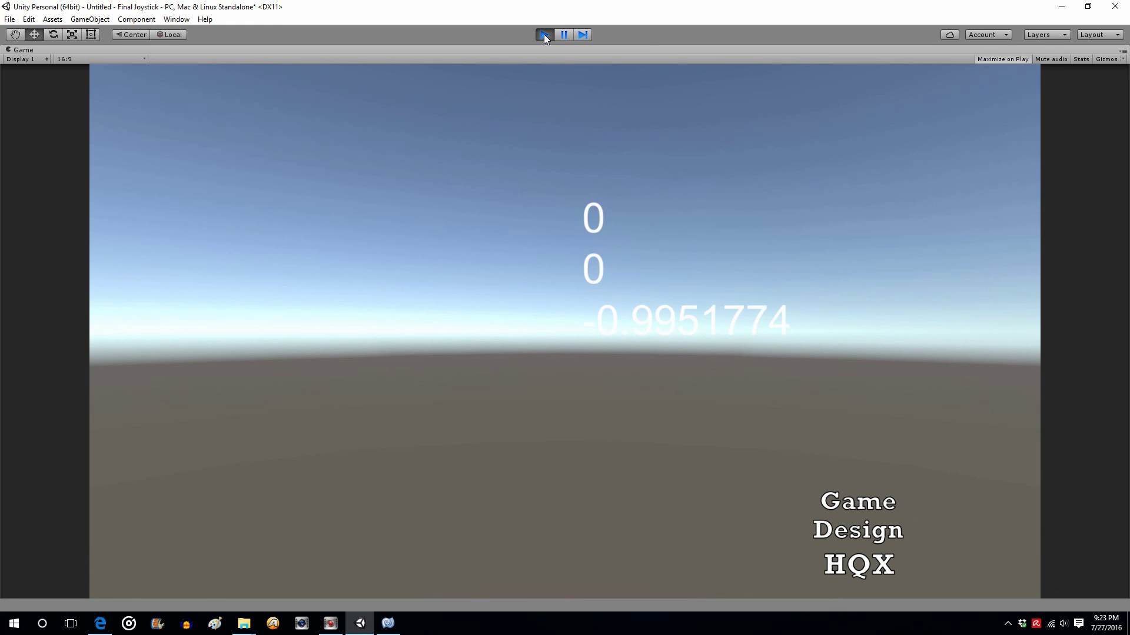
pyautogui.click(544, 34)
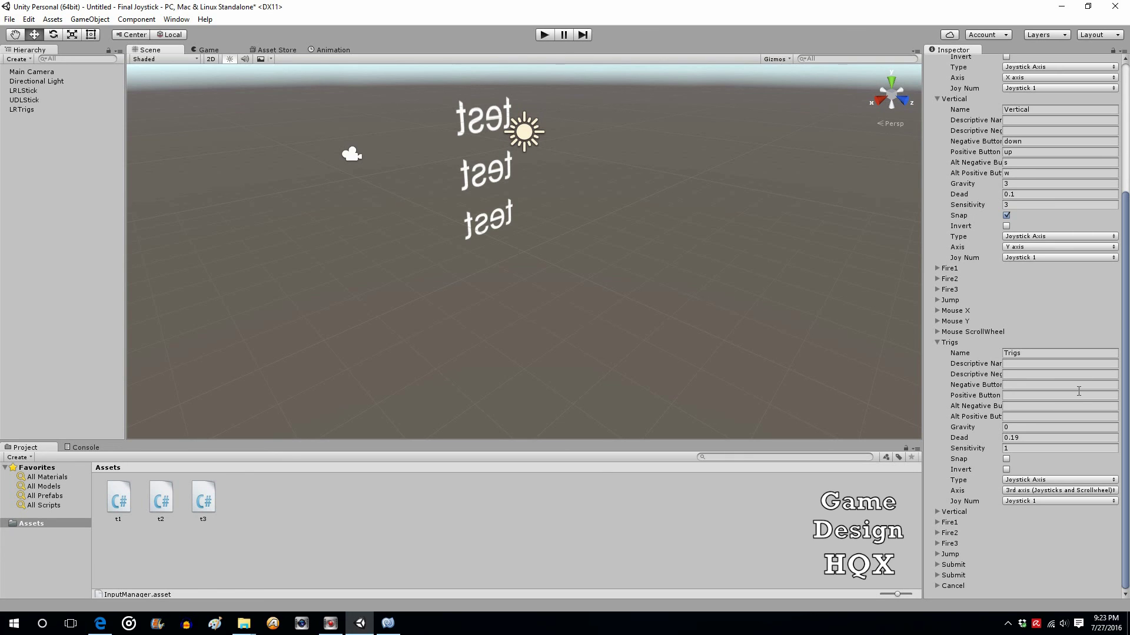
# Invert the Trigs axis, then test both triggers in a short play run
pyautogui.click(1006, 470)
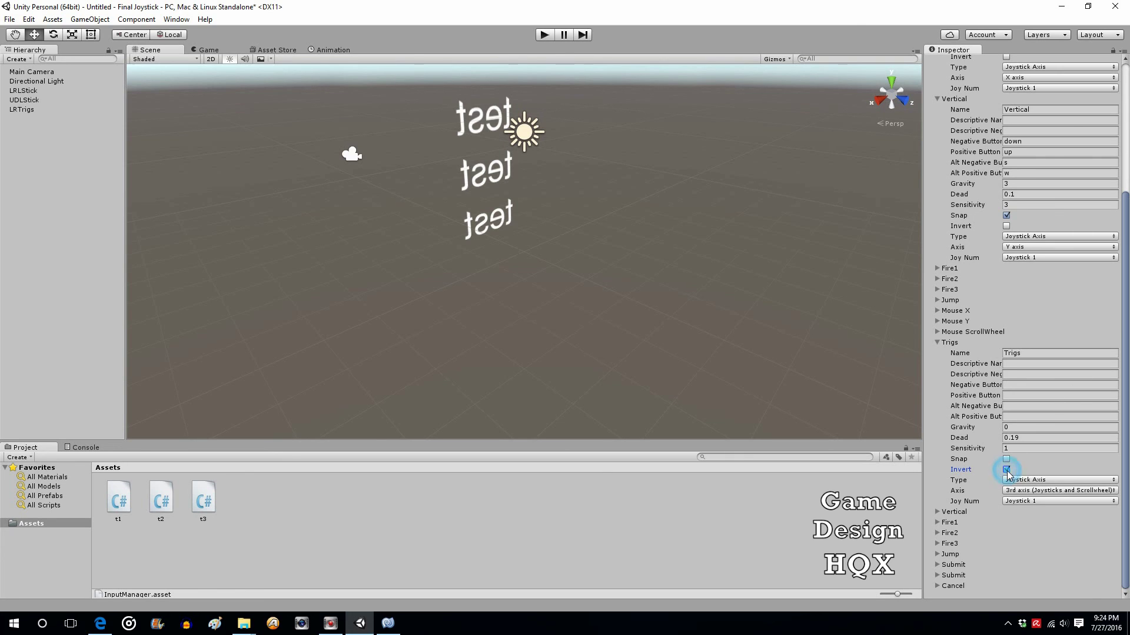
pyautogui.click(551, 33)
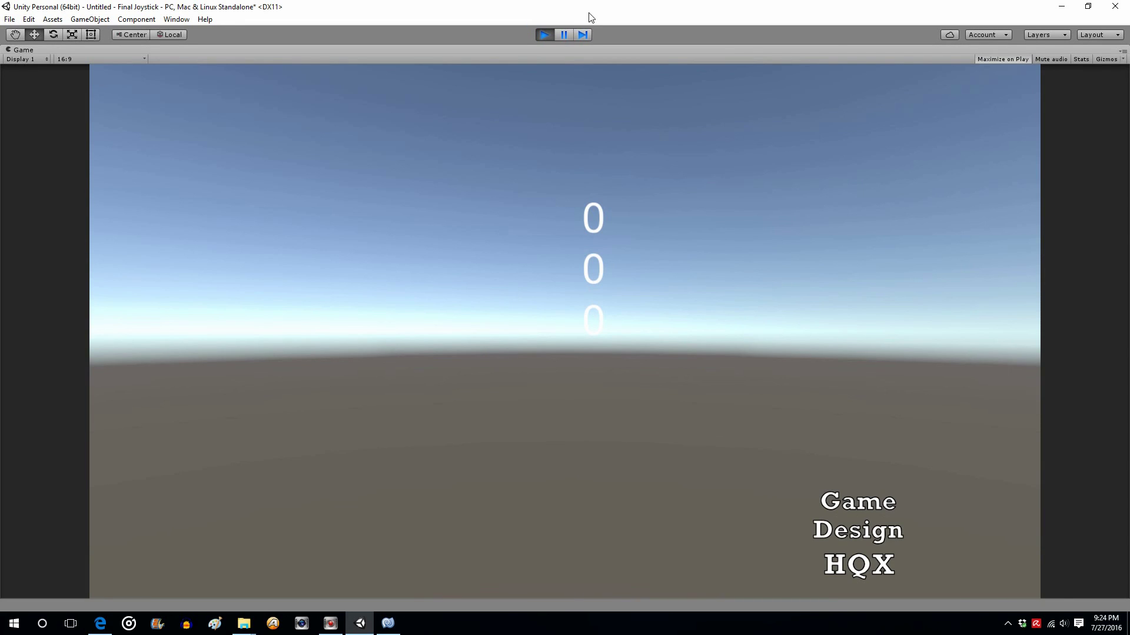
pyautogui.press('Left')
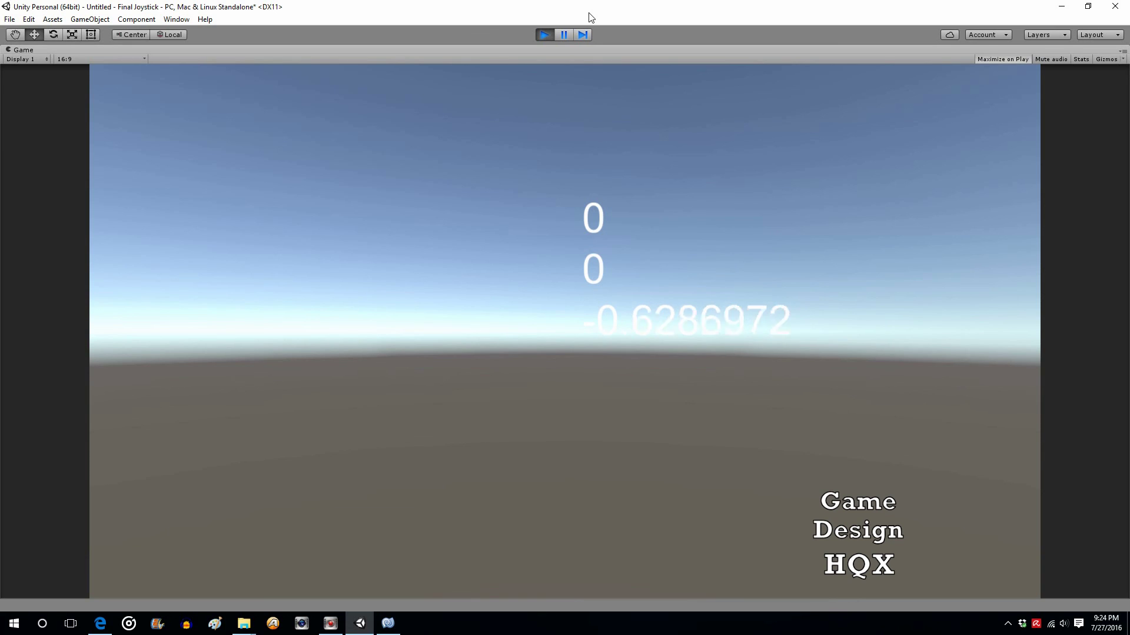
pyautogui.press('Right')
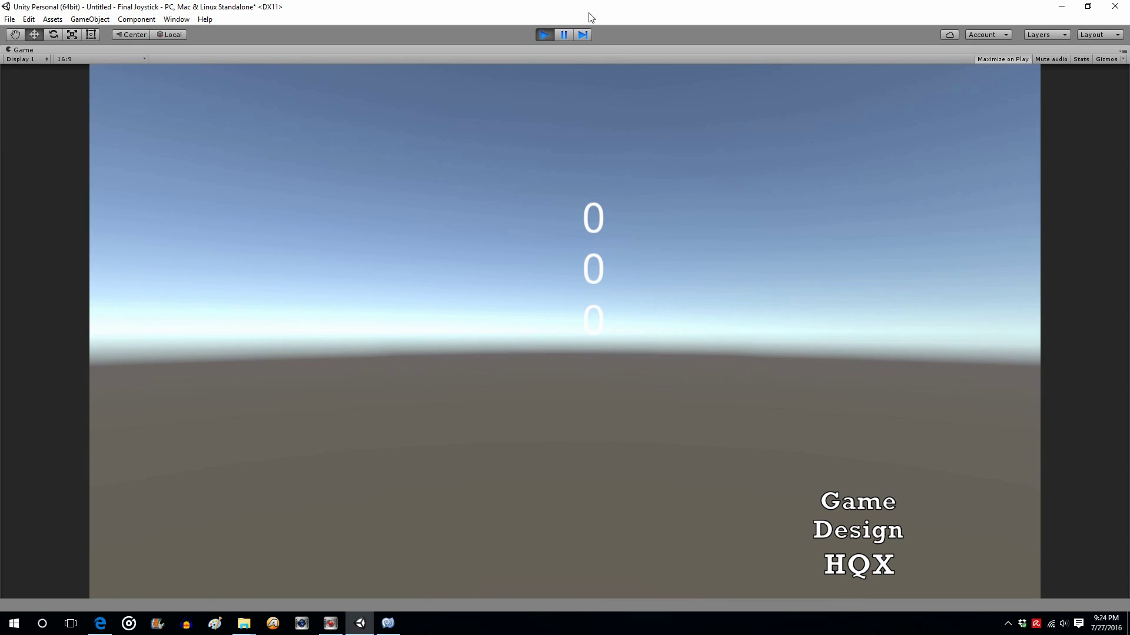
pyautogui.click(543, 35)
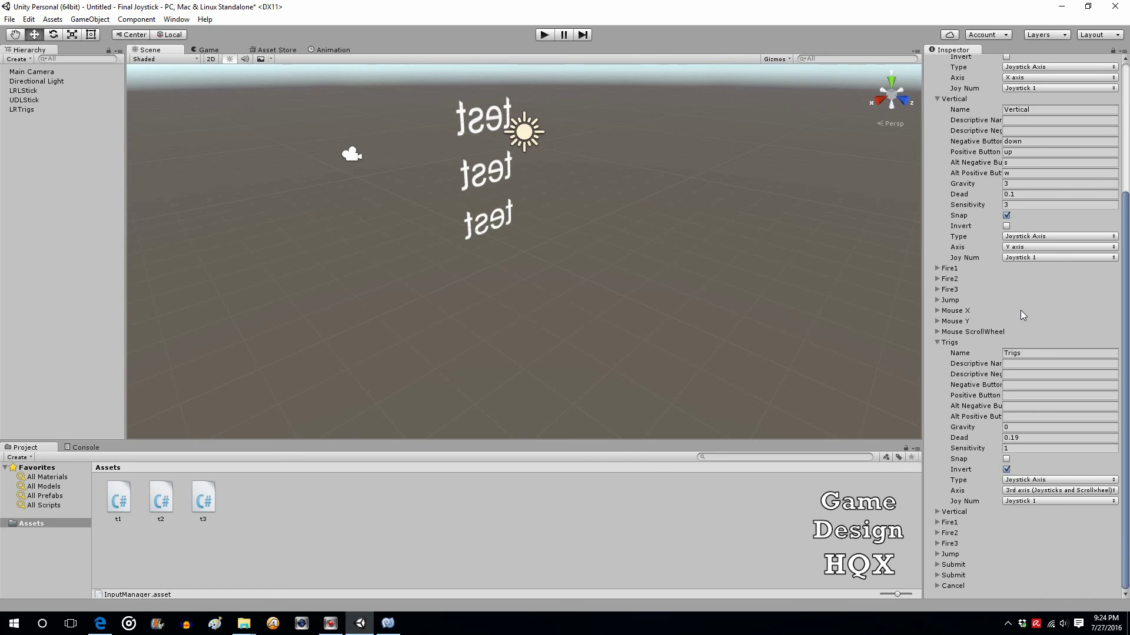
pyautogui.scroll(5, 1020, 310)
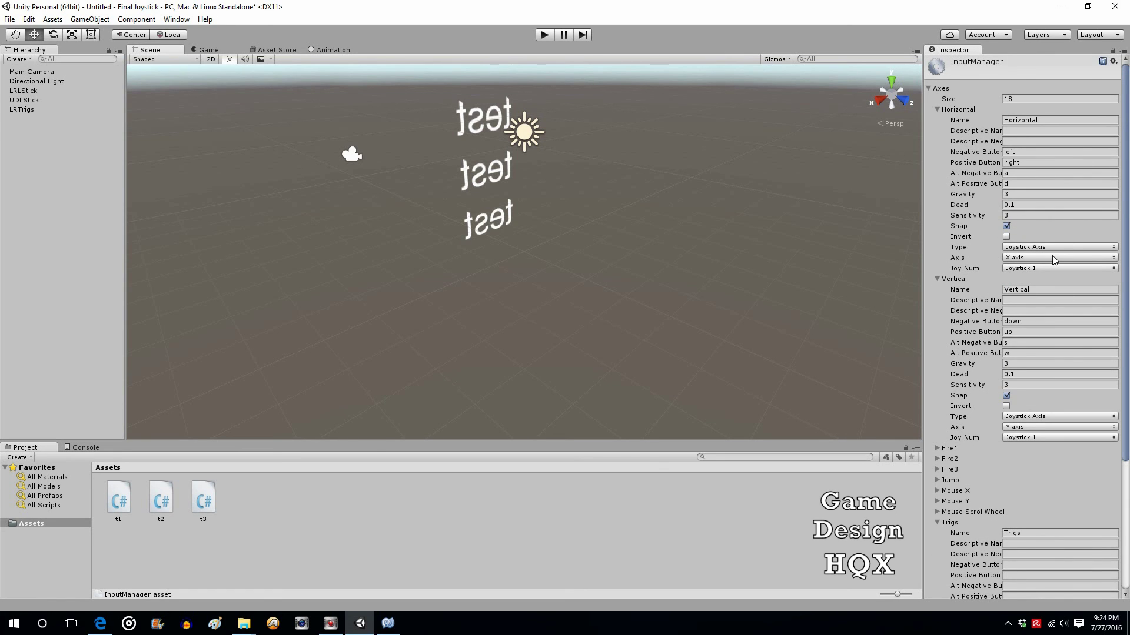
pyautogui.scroll(-5, 1052, 259)
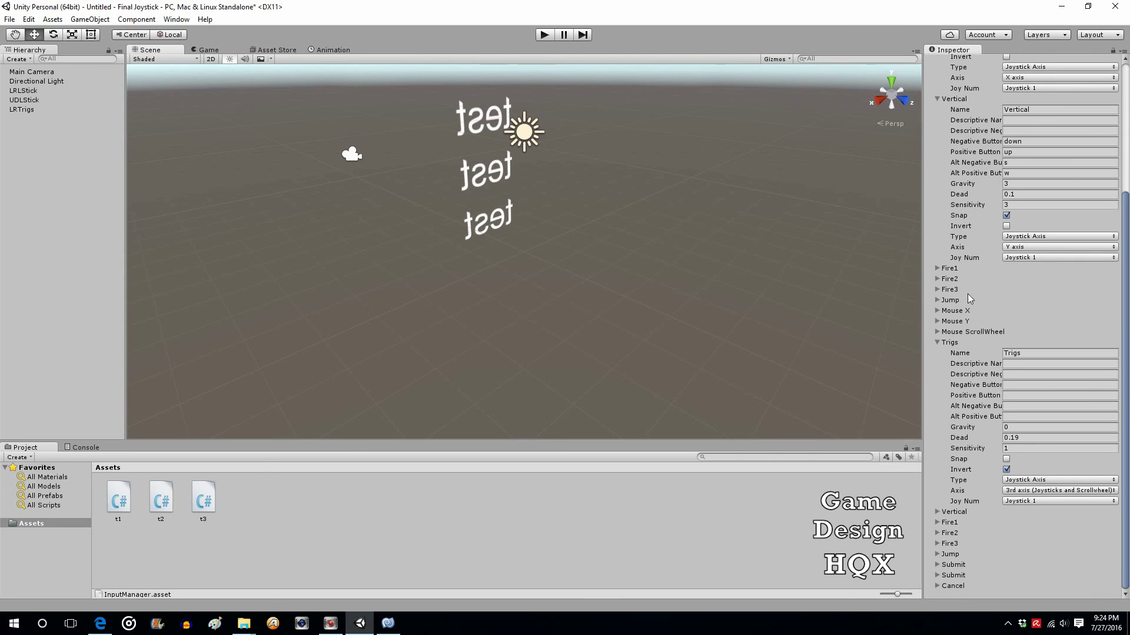